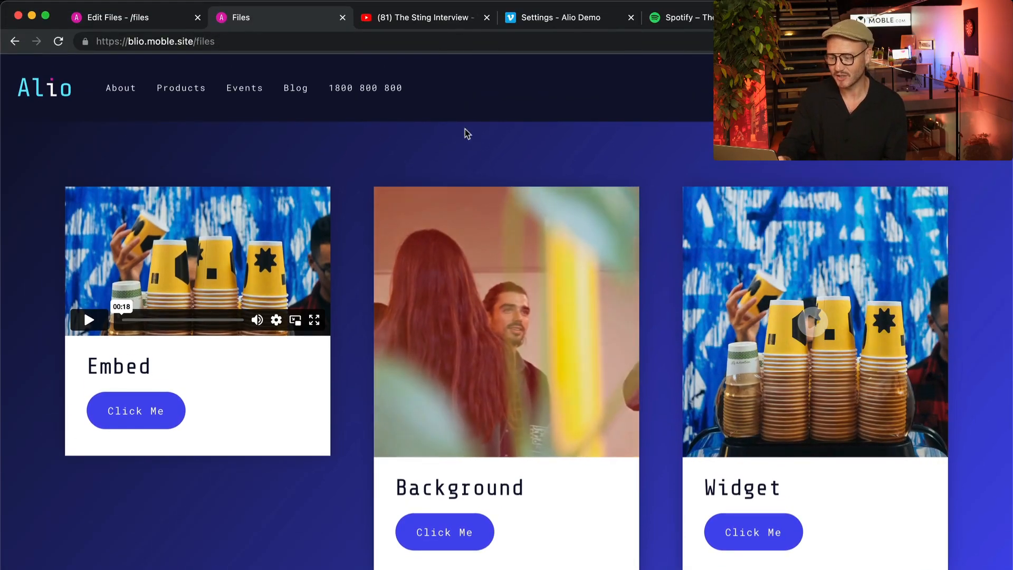
- Look through the media sources on YouTube, Vimeo and Spotify, including the Alio Demo video's embed settings
click(439, 20)
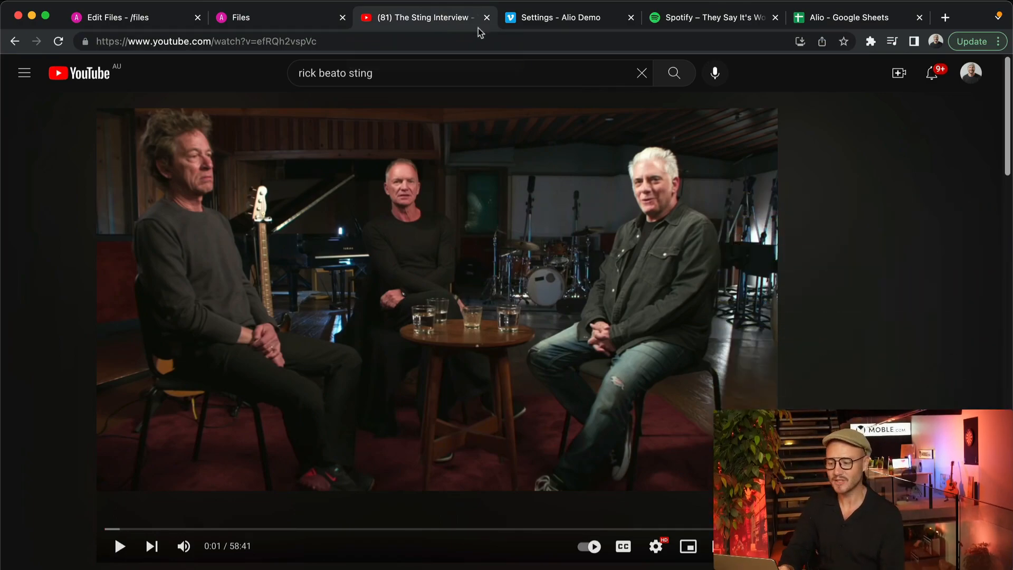
click(554, 18)
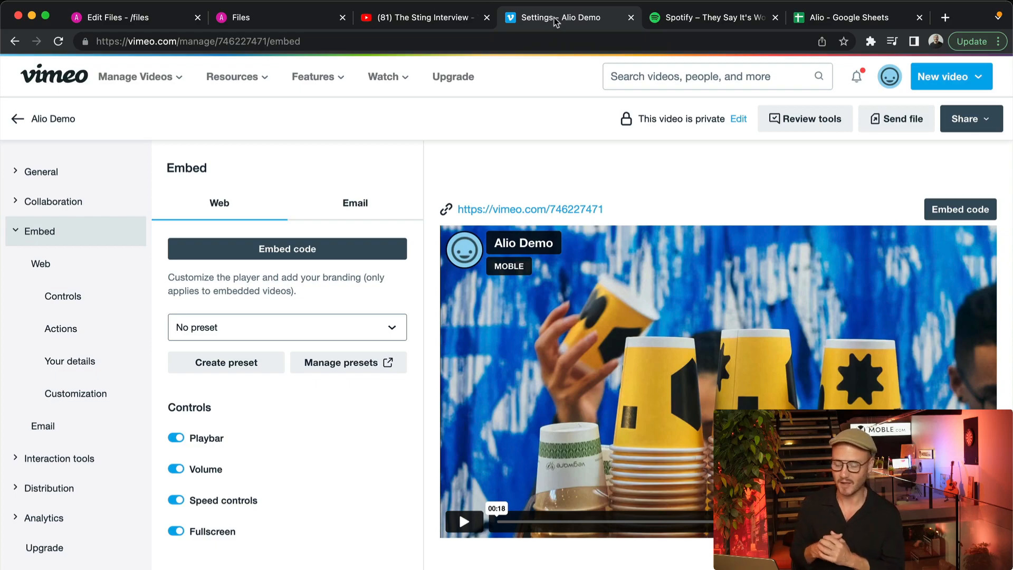
click(671, 22)
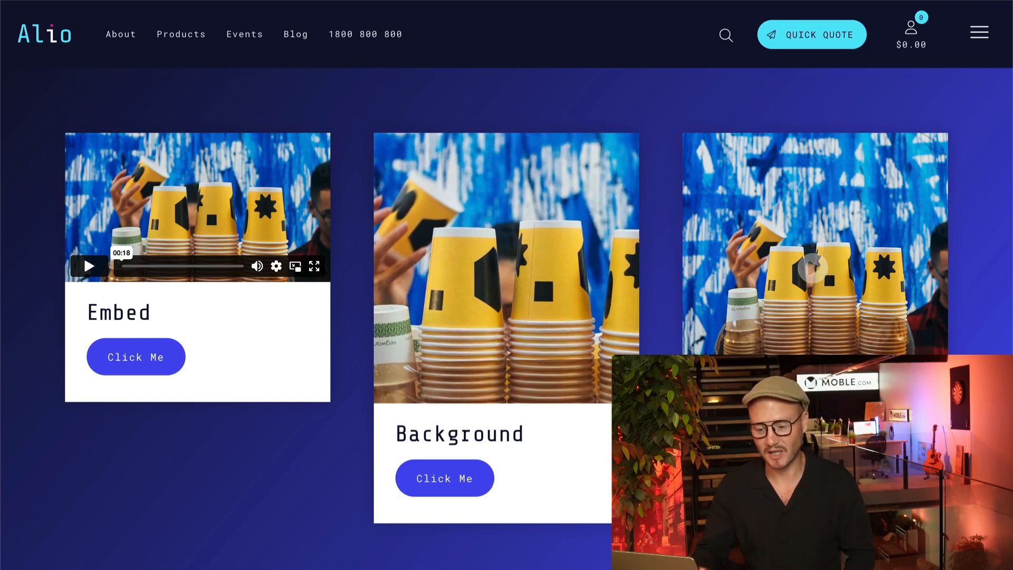
- Examine the published Files page down to the Featured Cameras section and cycle through its product carousel
scroll(332, 488, down, 10)
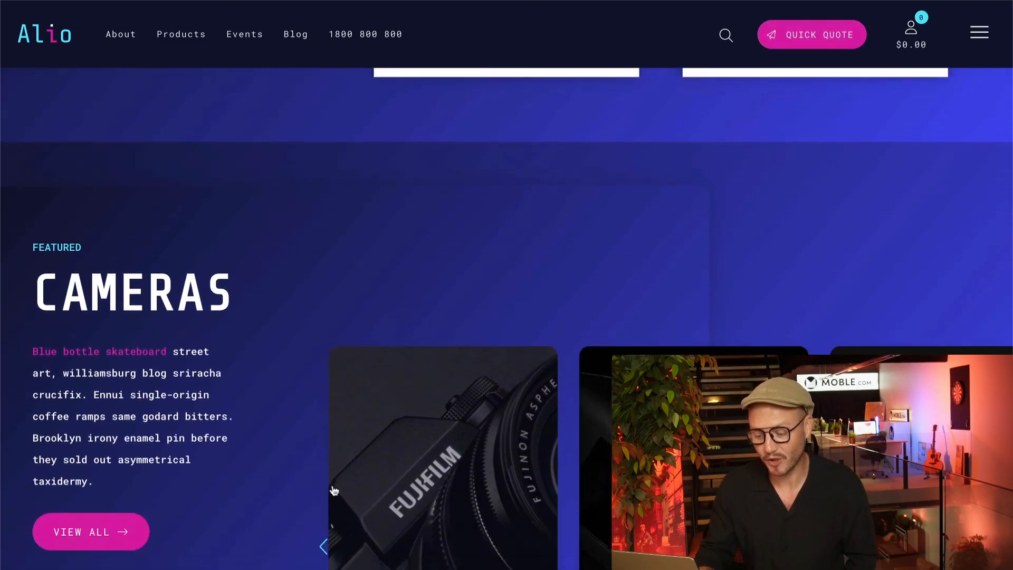
scroll(334, 491, down, 2)
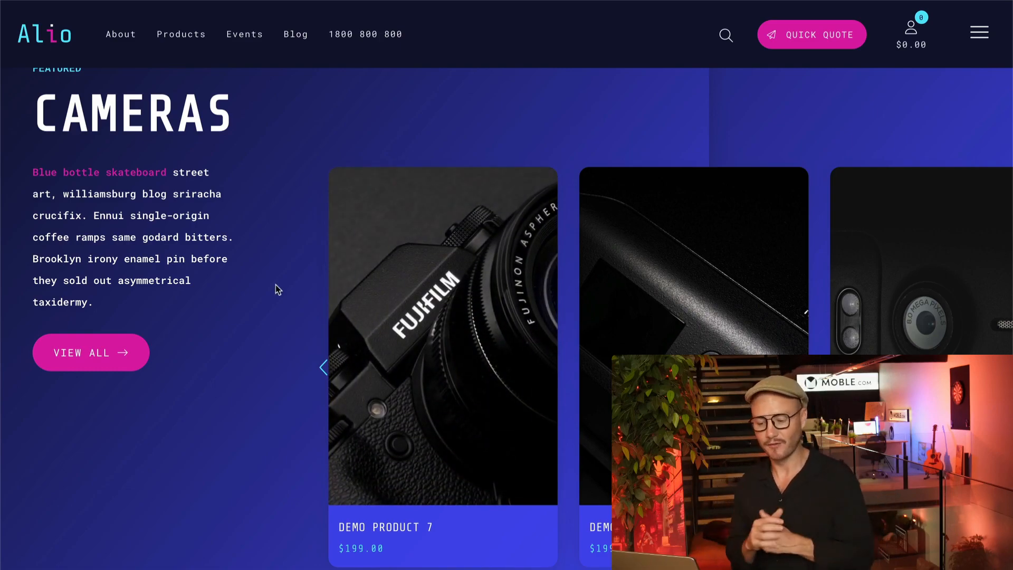
scroll(278, 291, up, 1)
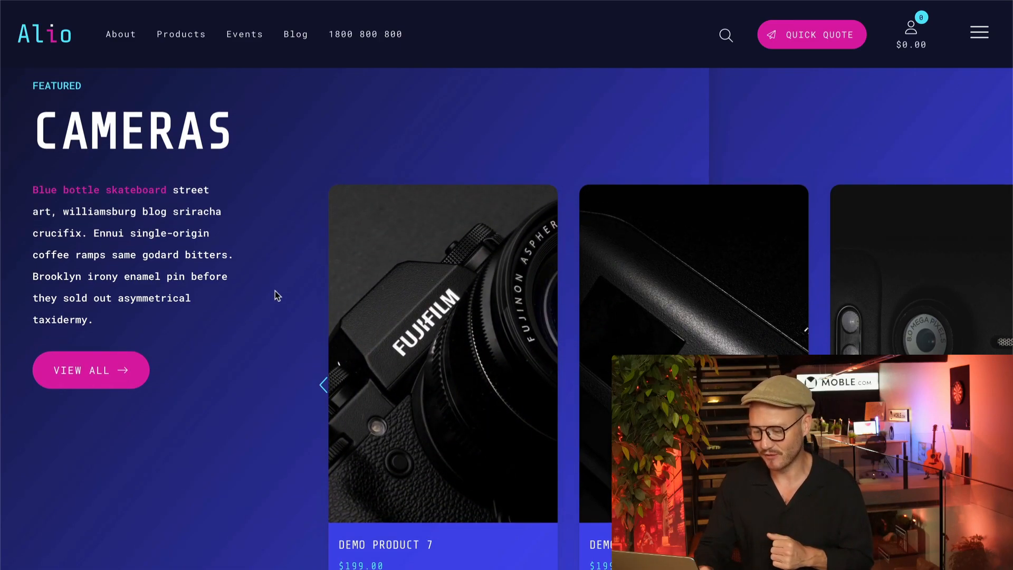
click(323, 388)
click(319, 387)
scroll(290, 339, up, 3)
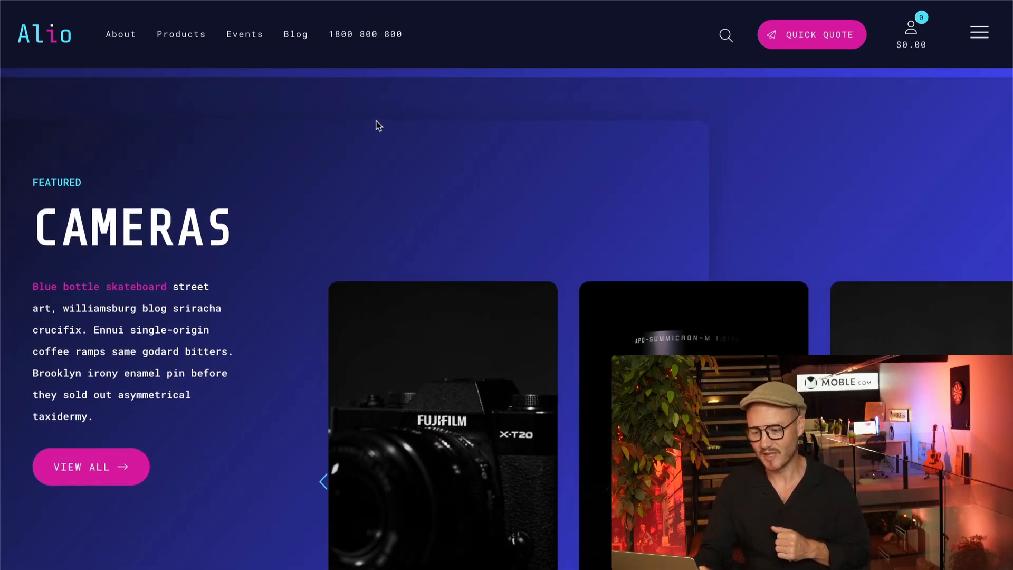
scroll(731, 238, down, 5)
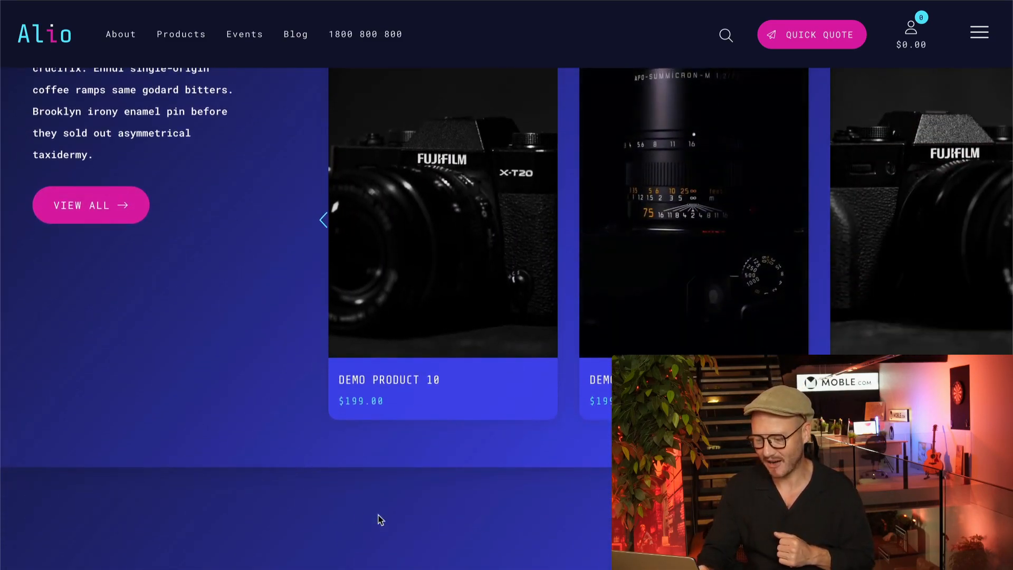
scroll(211, 367, up, 3)
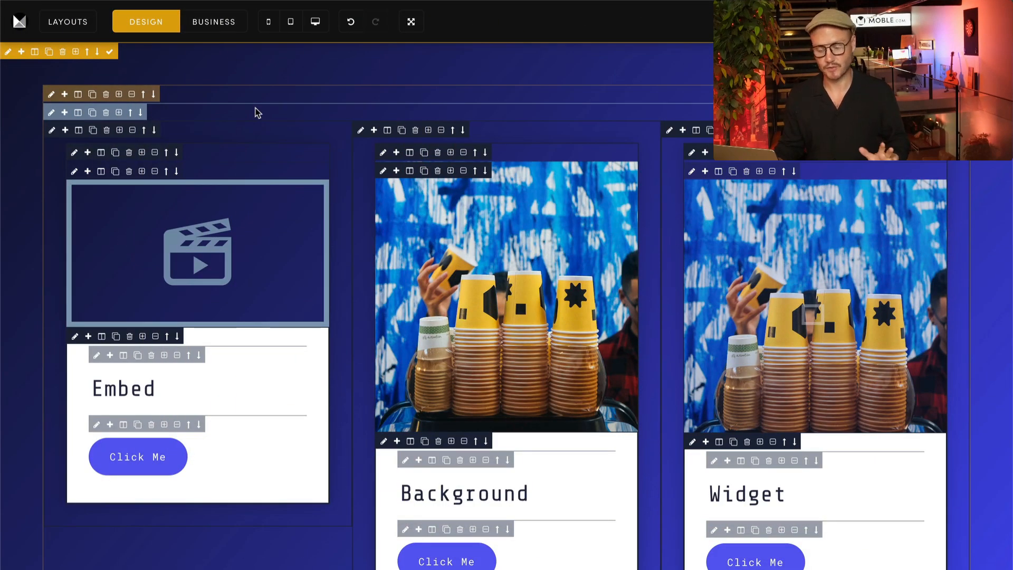
- Inspect the Embed card's video code editor, add a second Video Embed to the same frame, and delete the added one
click(220, 246)
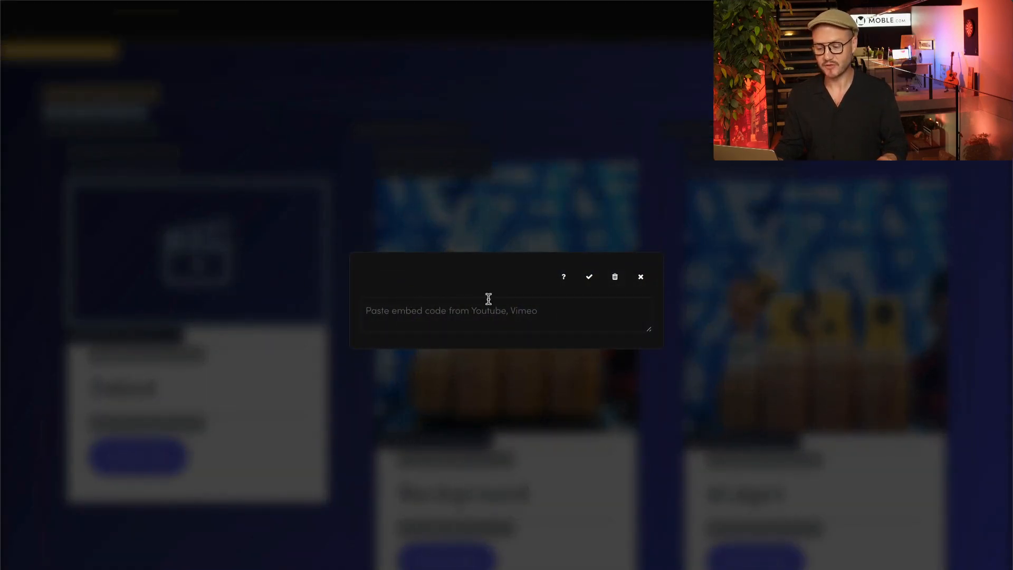
click(640, 278)
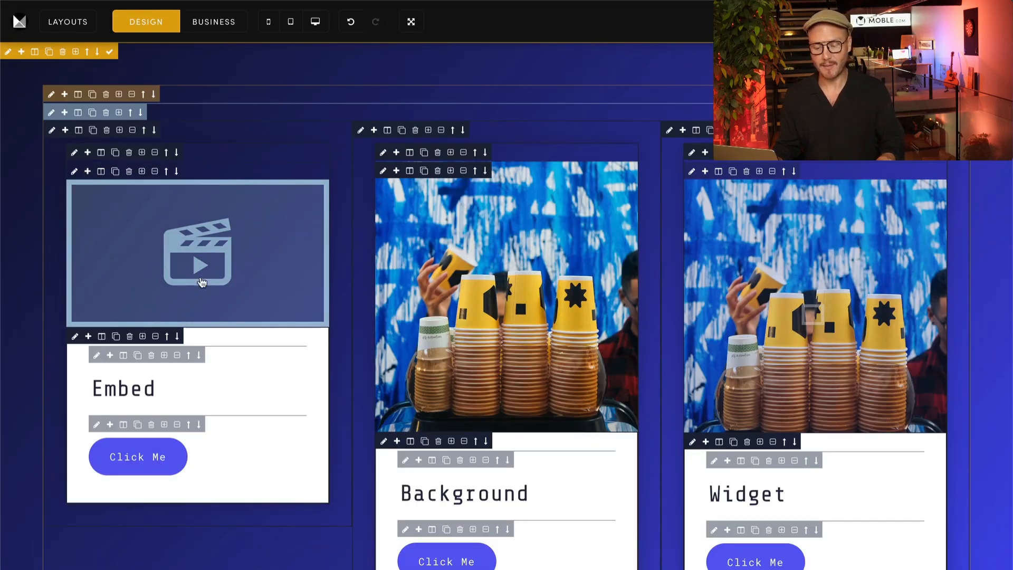
click(87, 172)
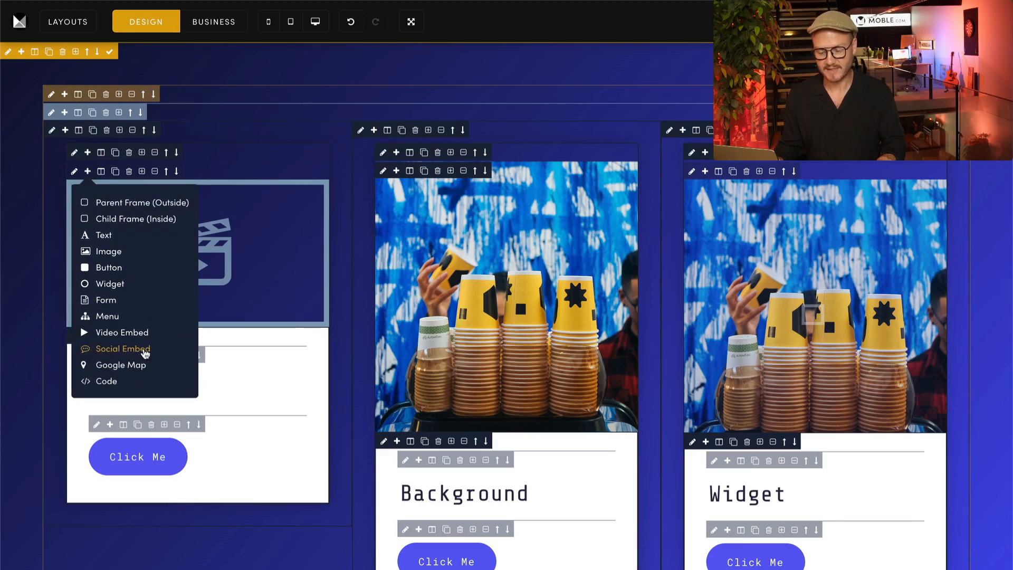
click(141, 334)
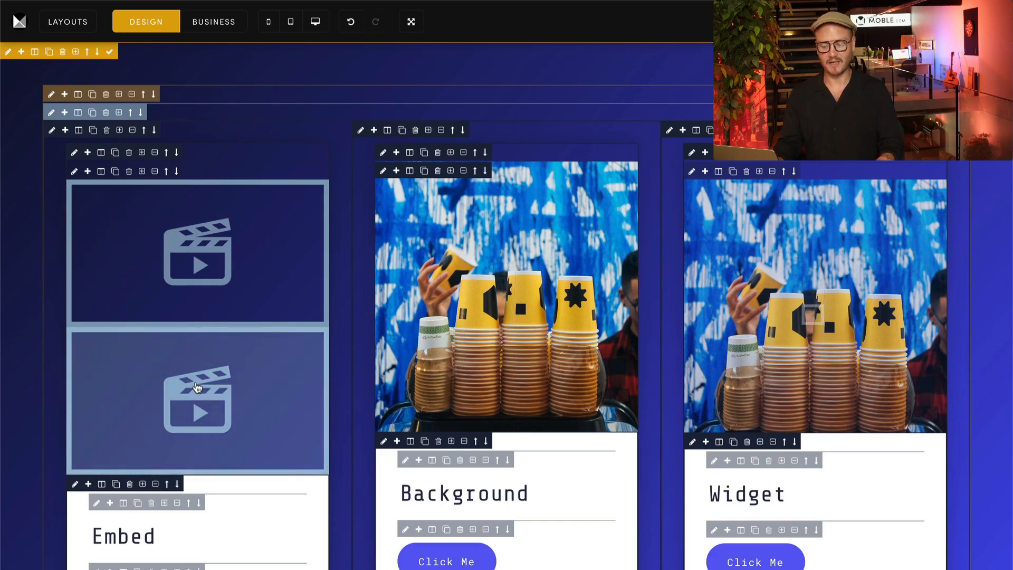
click(219, 384)
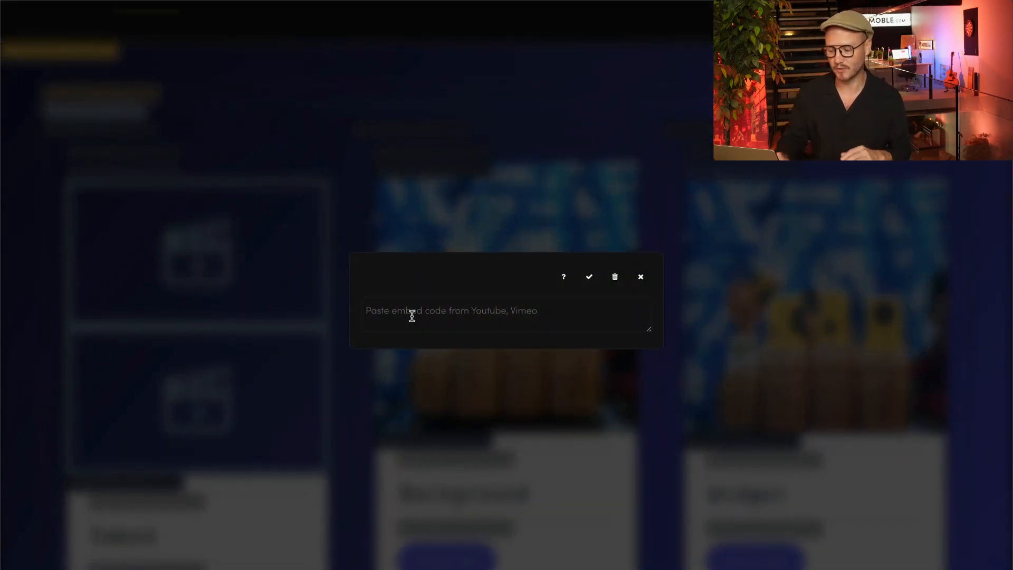
click(614, 277)
click(510, 368)
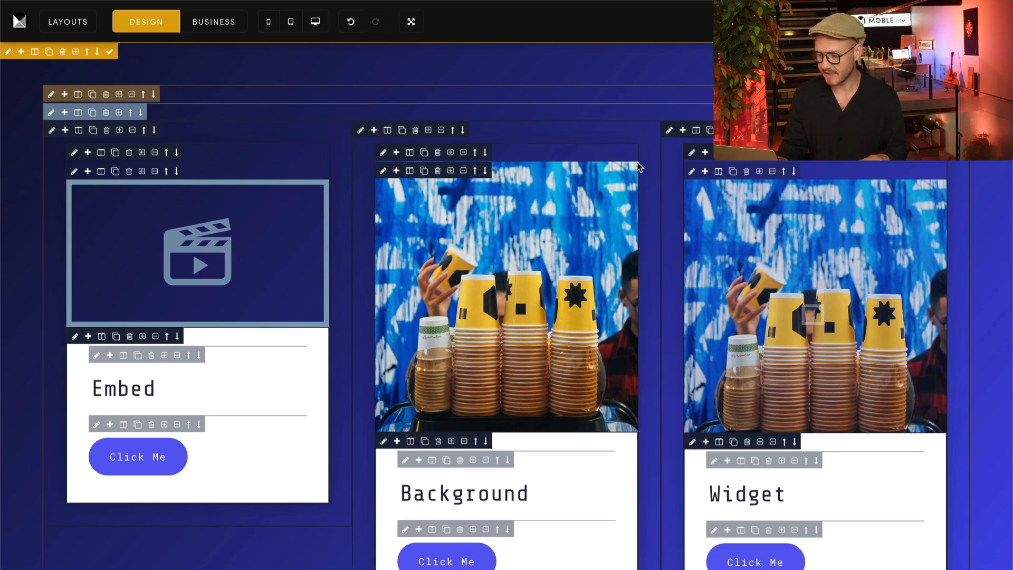
- Inspect the background video URL in the settings of the Background card's image frame and close the settings
click(383, 170)
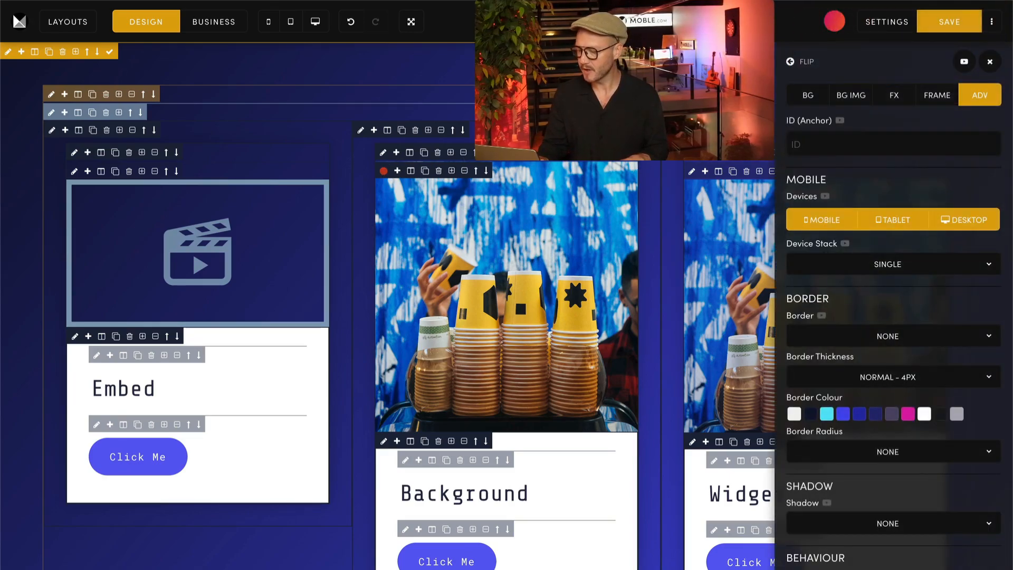
click(816, 101)
scroll(818, 370, down, 1)
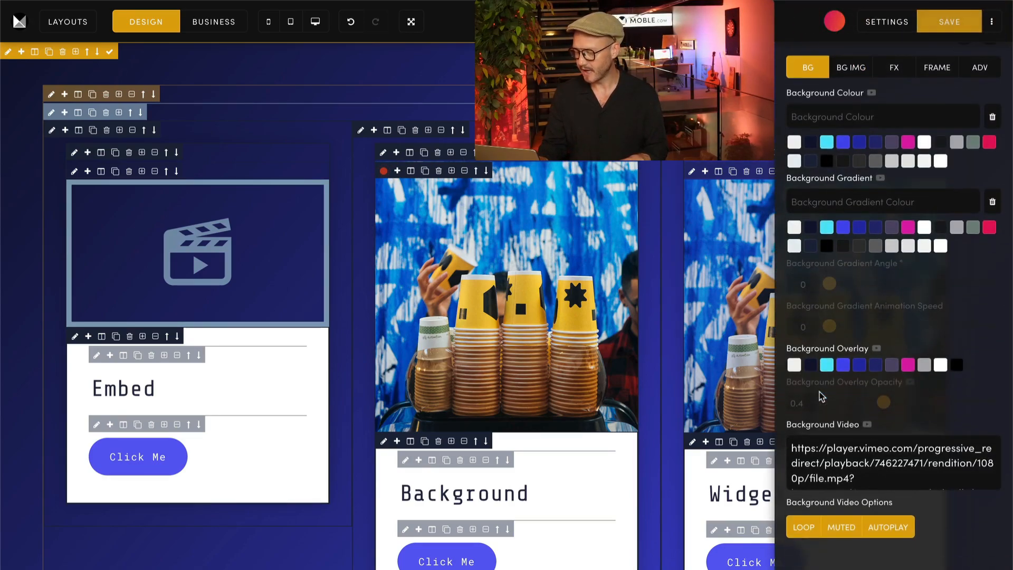
drag(804, 447, 909, 481)
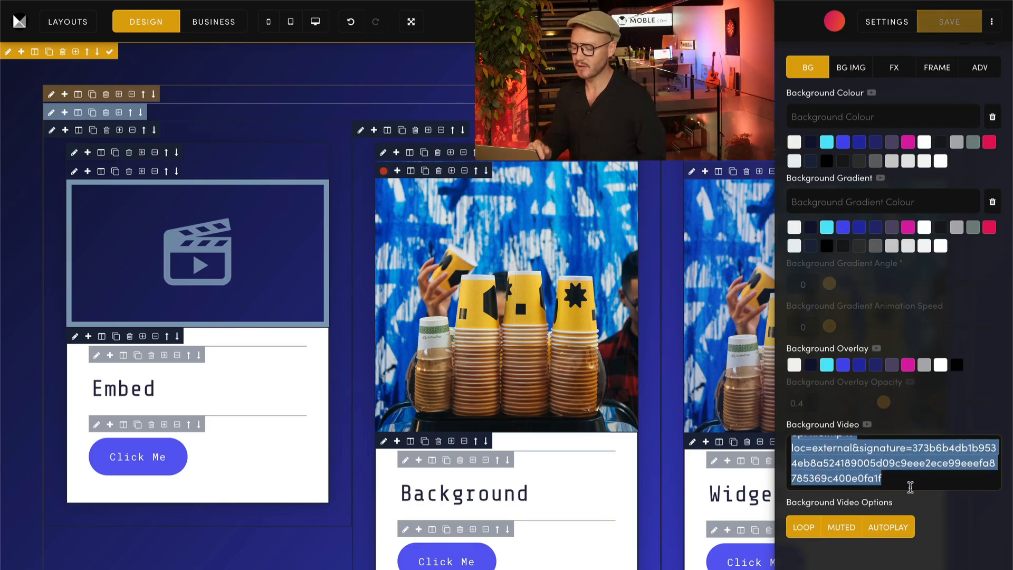
scroll(1007, 123, up, 1)
click(987, 65)
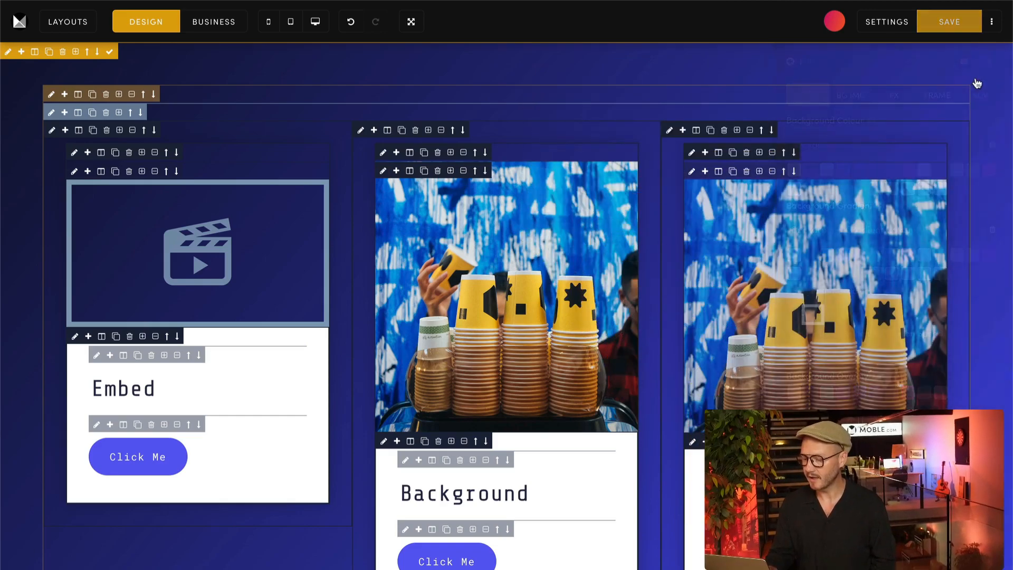
click(801, 281)
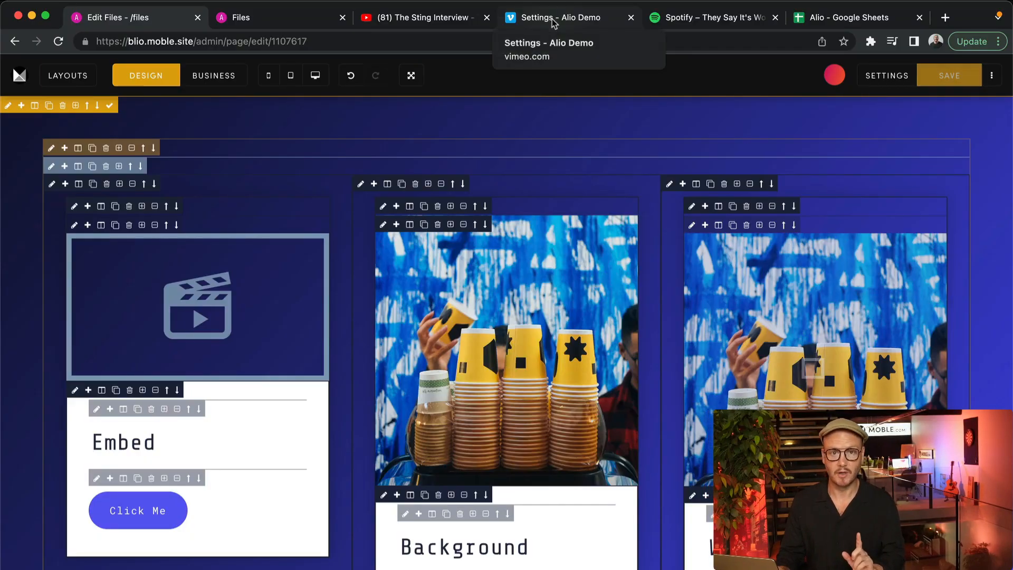
- Switch to Vimeo and examine the responsive embed code of the Alio Demo video
click(553, 22)
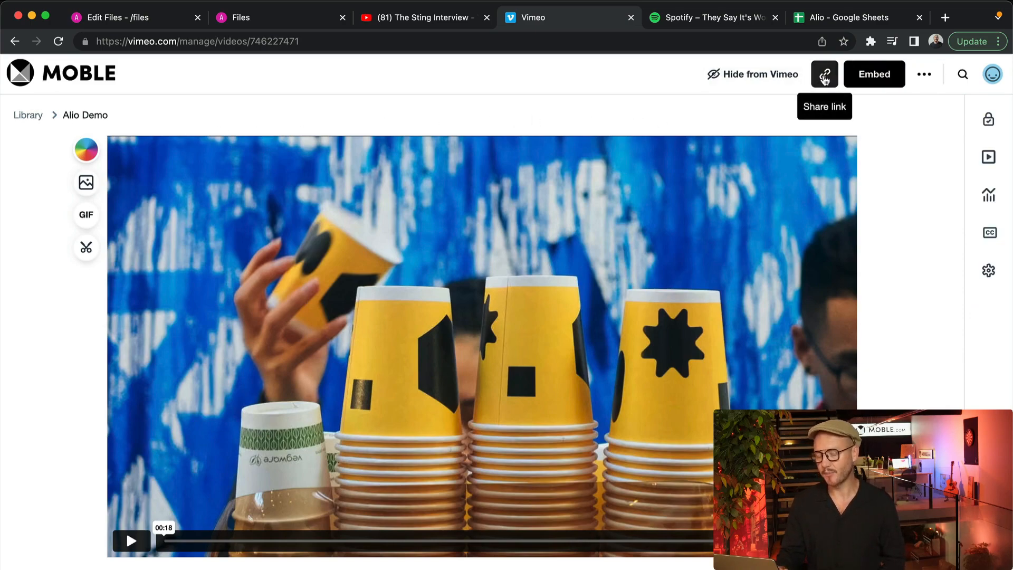
click(884, 78)
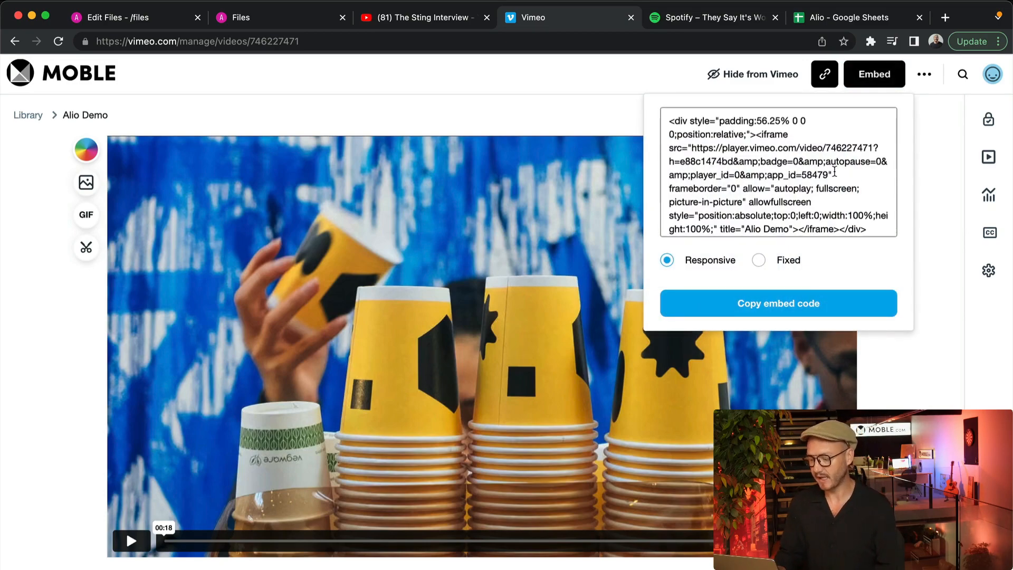
scroll(843, 226, down, 2)
scroll(851, 208, up, 2)
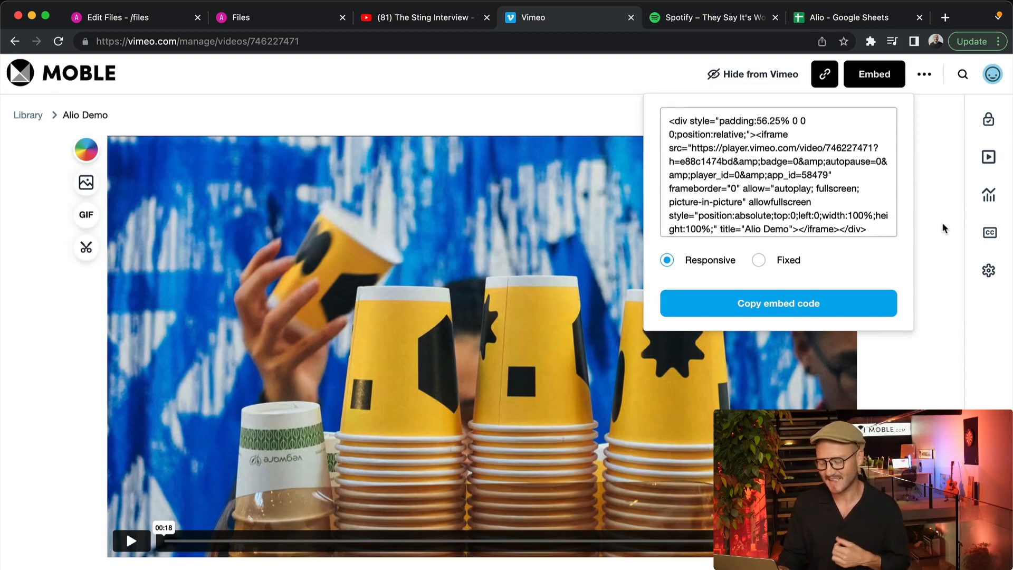
- Open the Alio Demo video's advanced settings and copy its embed code from the Embed section
click(989, 270)
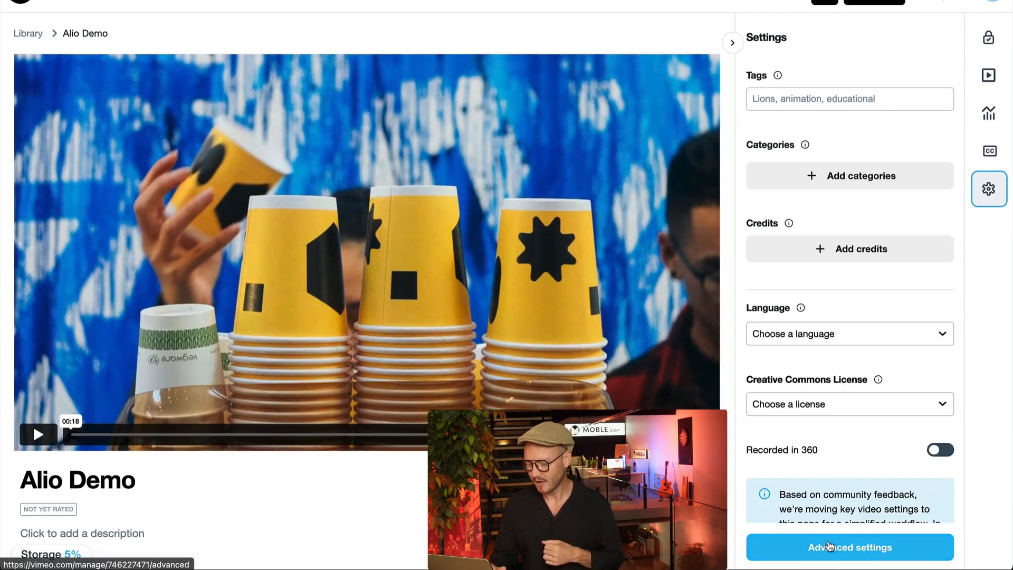
click(830, 546)
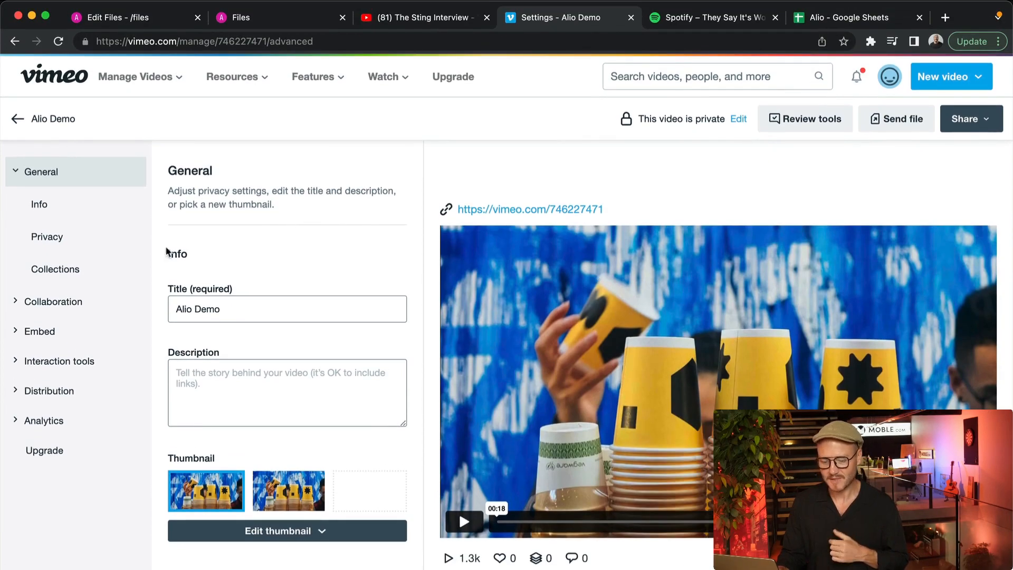
click(53, 331)
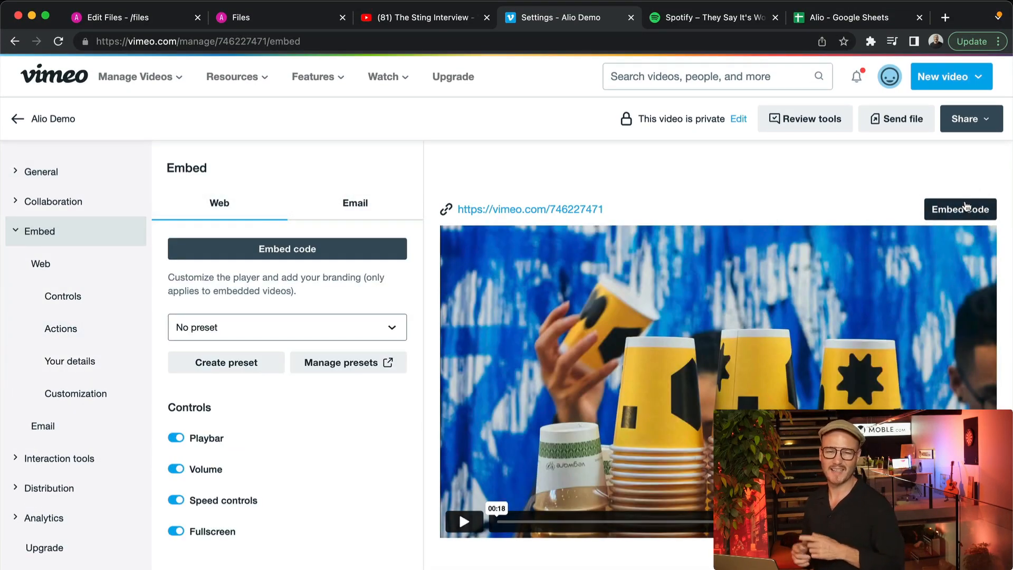
click(966, 207)
click(557, 370)
click(618, 408)
- Return to the page editor and paste the Vimeo embed code into the Embed card's video embed
click(146, 22)
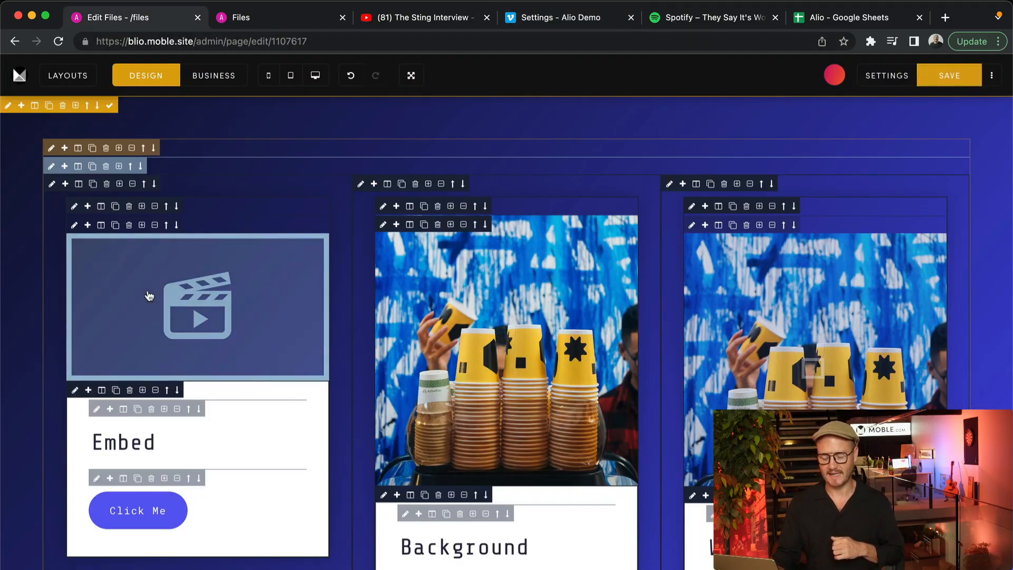
click(148, 292)
key(super+v)
click(590, 333)
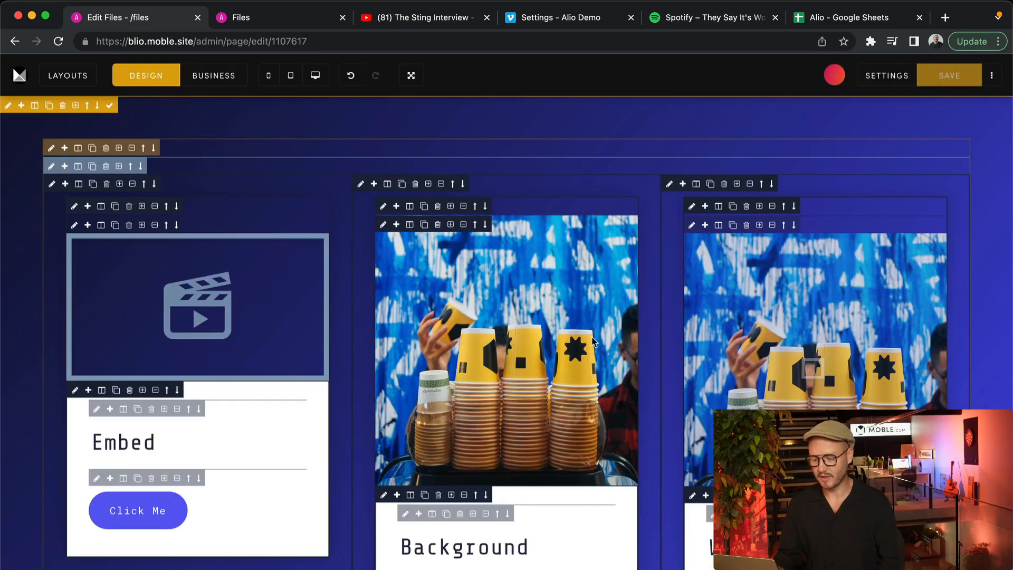
- Switch to YouTube and copy the embed code of The Sting Interview from its sharing options
click(438, 24)
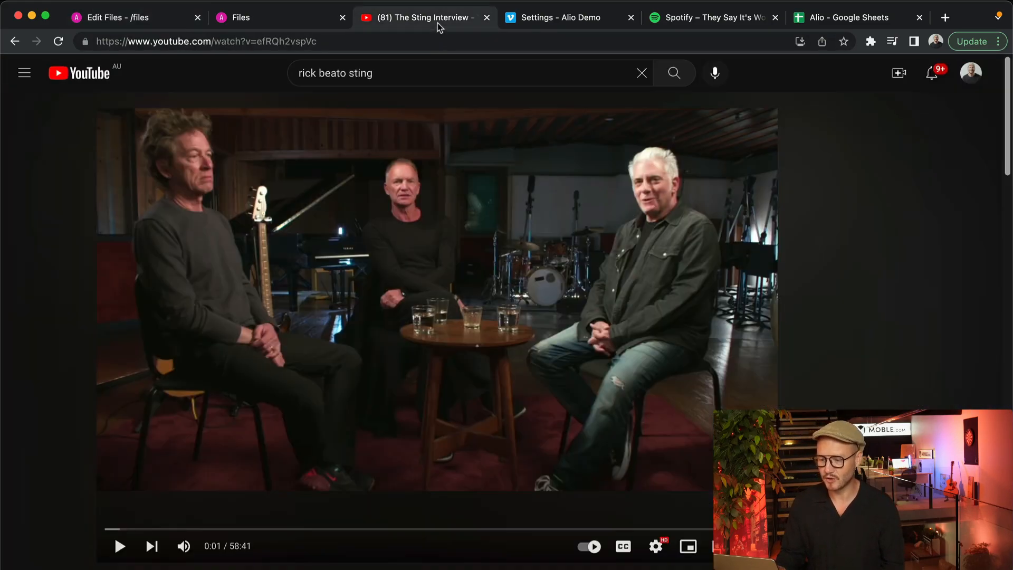
scroll(493, 556, down, 2)
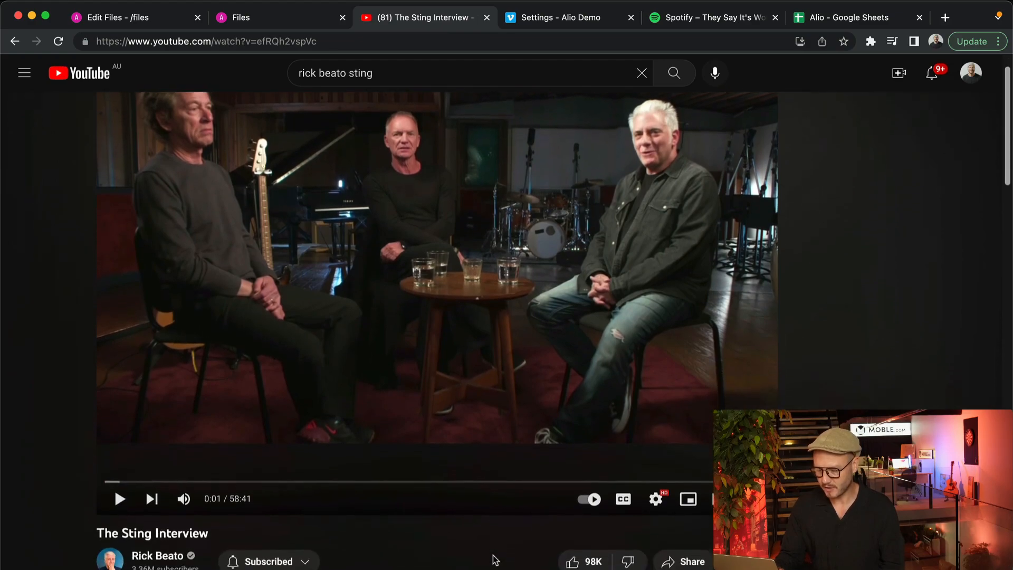
click(678, 539)
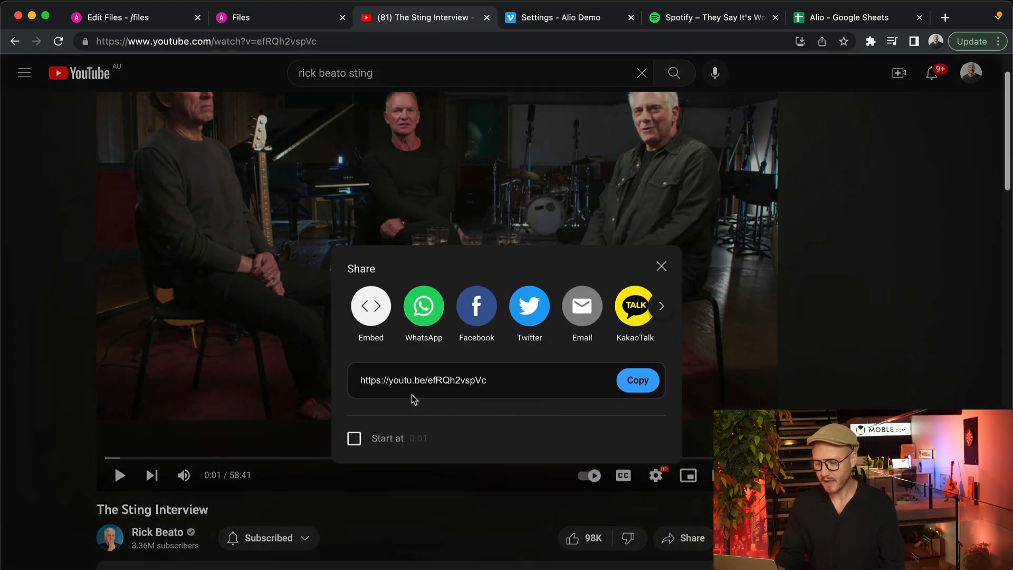
click(376, 306)
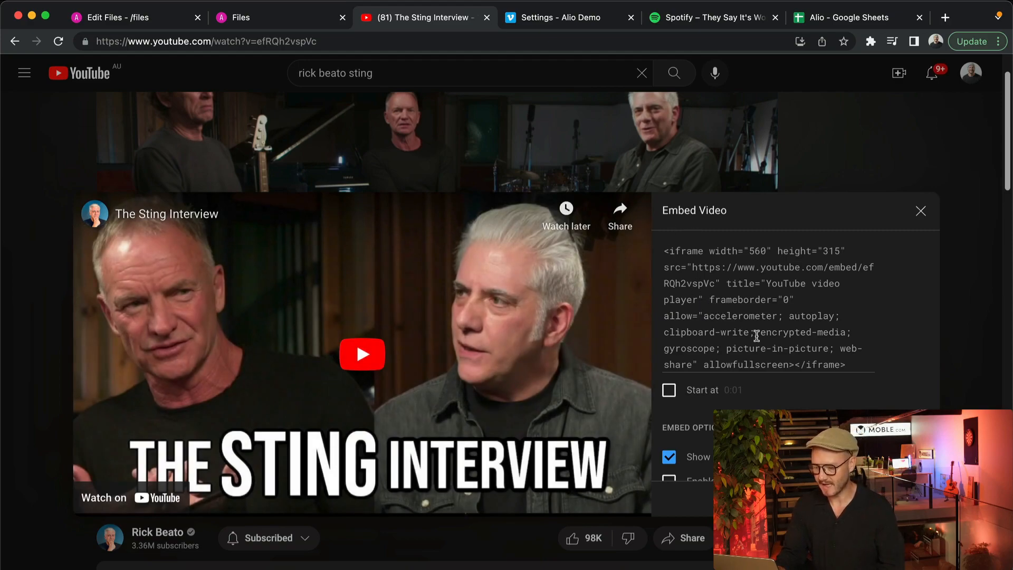
scroll(757, 336, down, 1)
click(757, 316)
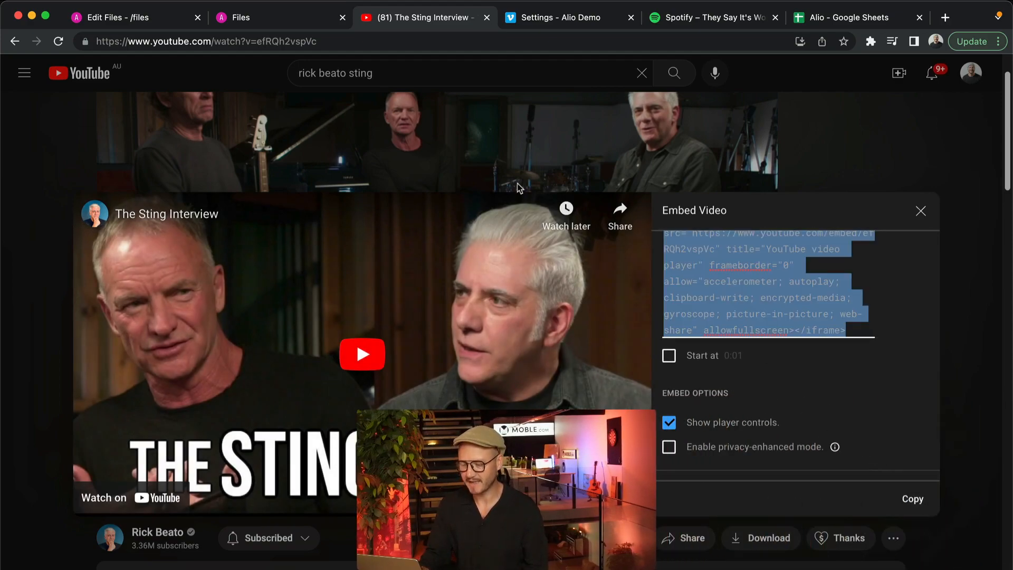
- Return to the page editor and open the embed code of the Embed card's video
click(136, 17)
click(182, 293)
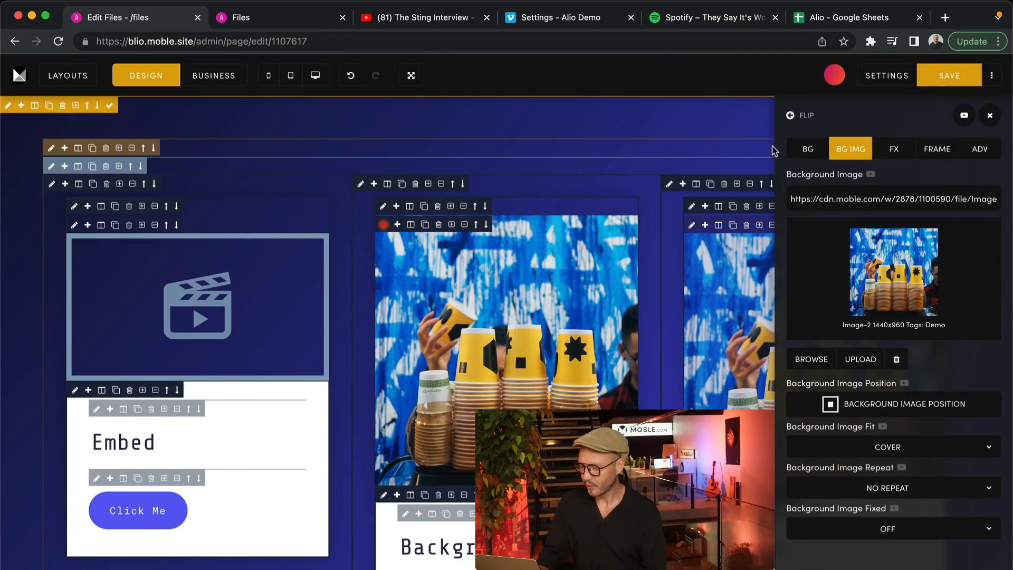
- Open the Background card's background video setting, and in Vimeo copy Alio Demo's HD 1080p link from the video file links under Distribution
click(797, 151)
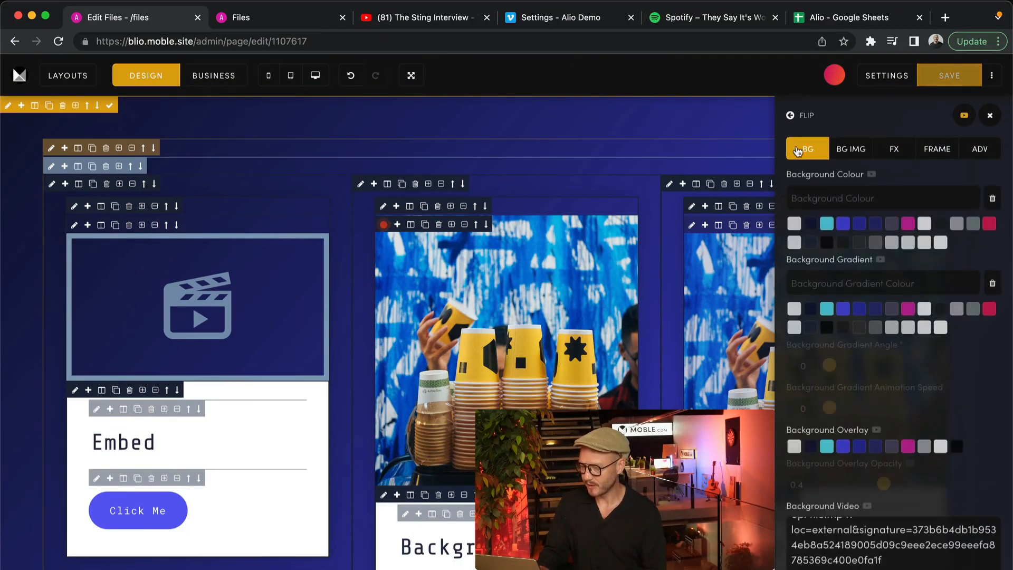
scroll(835, 543, up, 3)
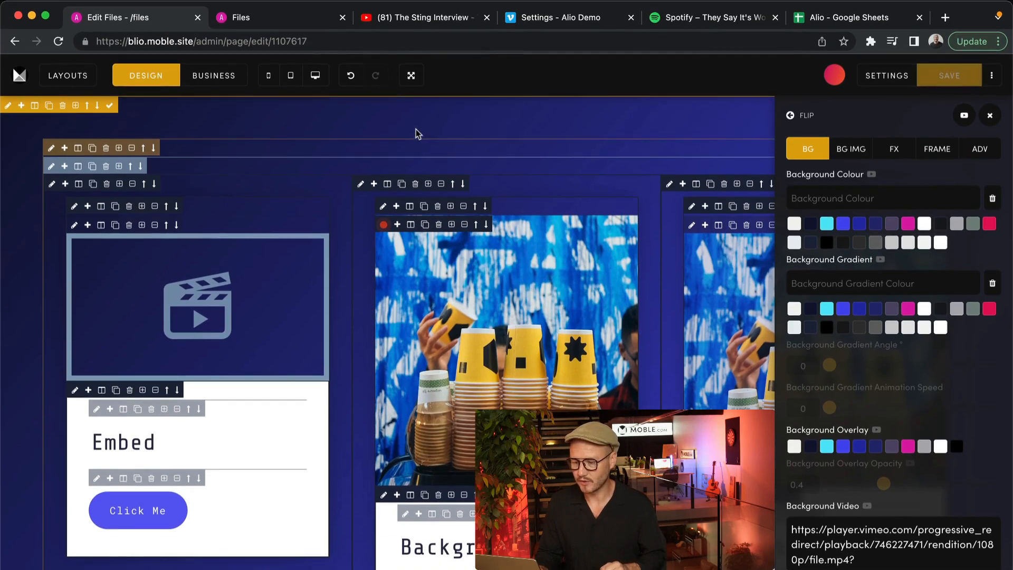
click(558, 23)
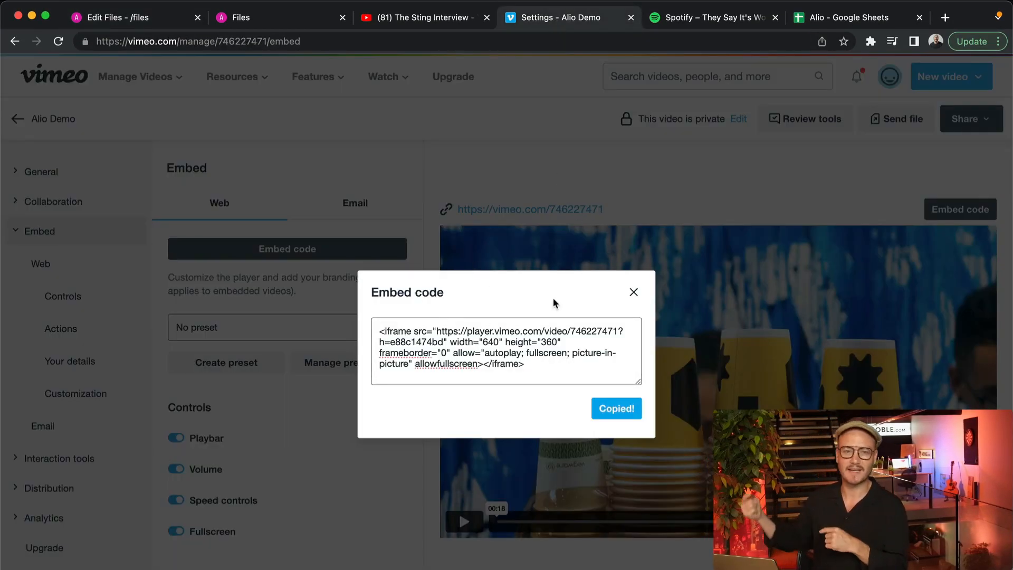
click(634, 292)
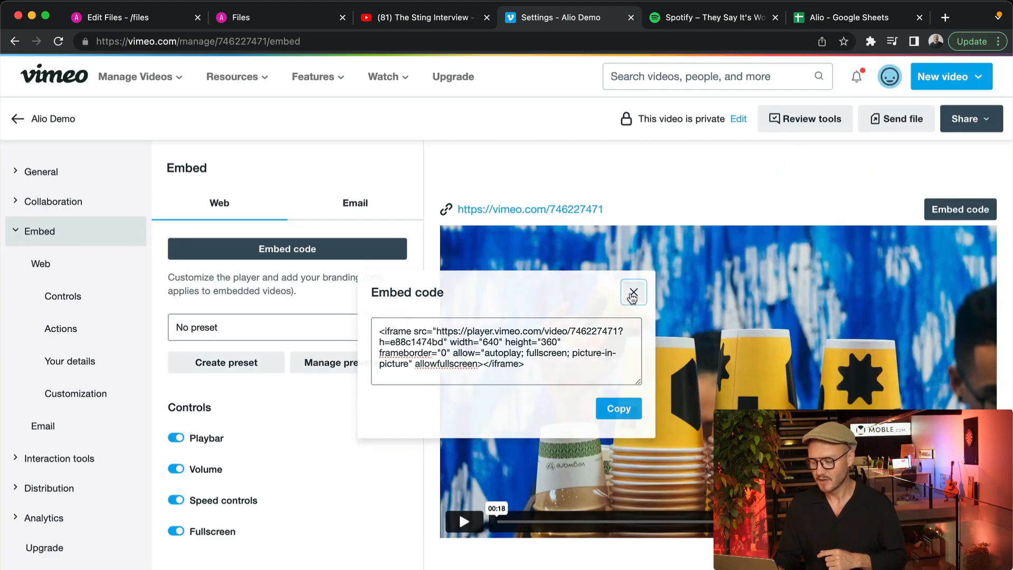
click(14, 235)
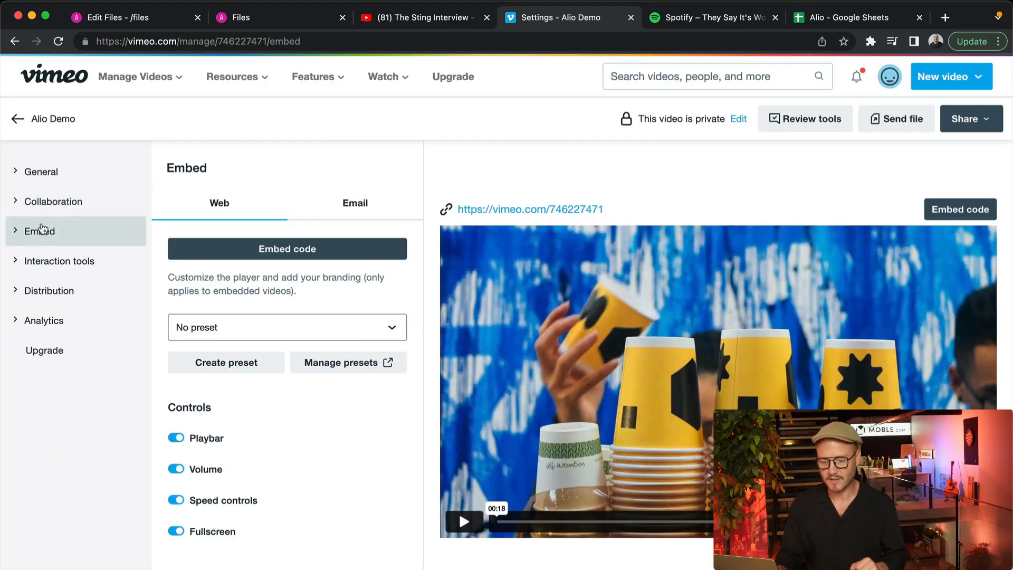
click(71, 290)
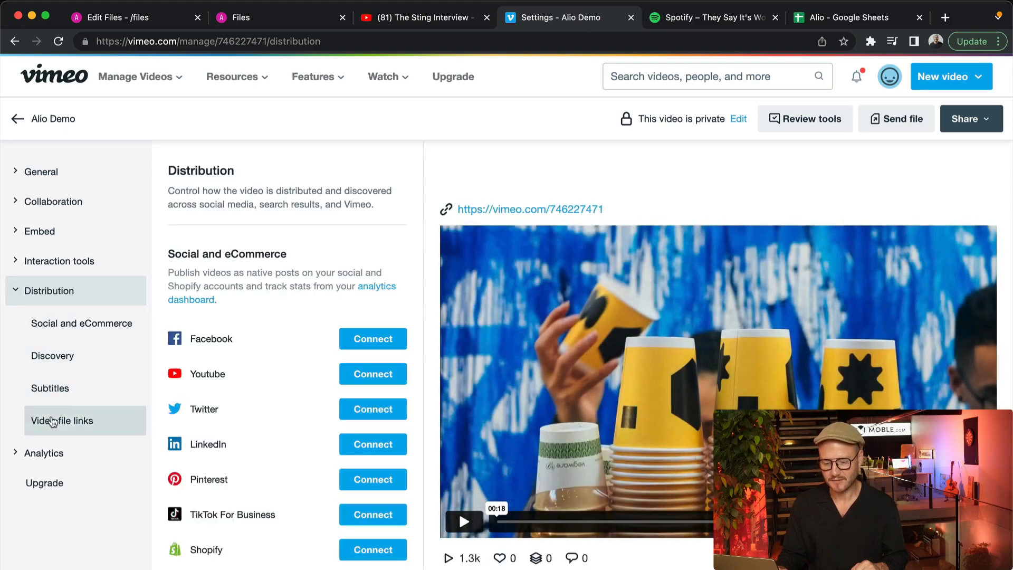
click(89, 422)
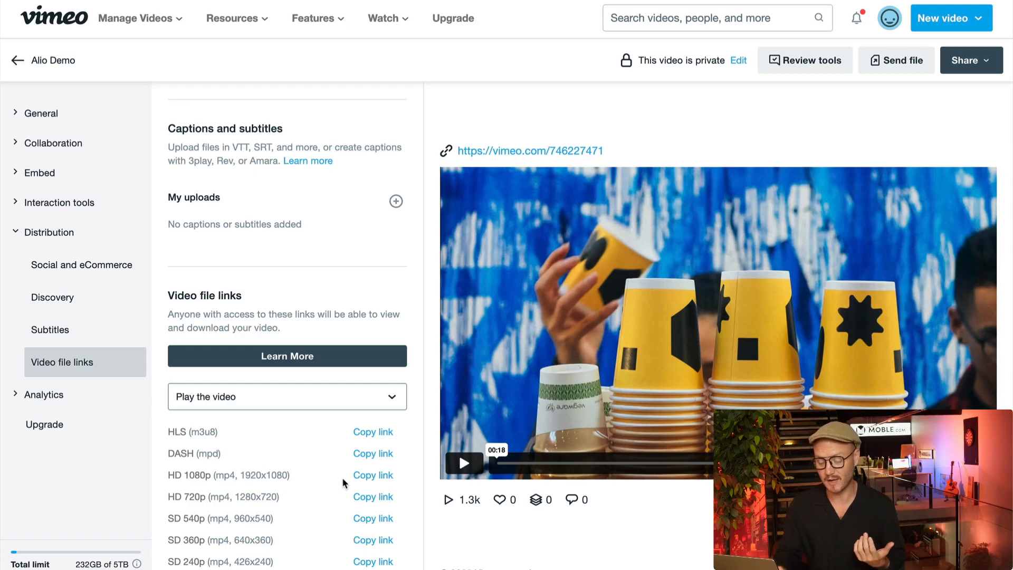
click(370, 475)
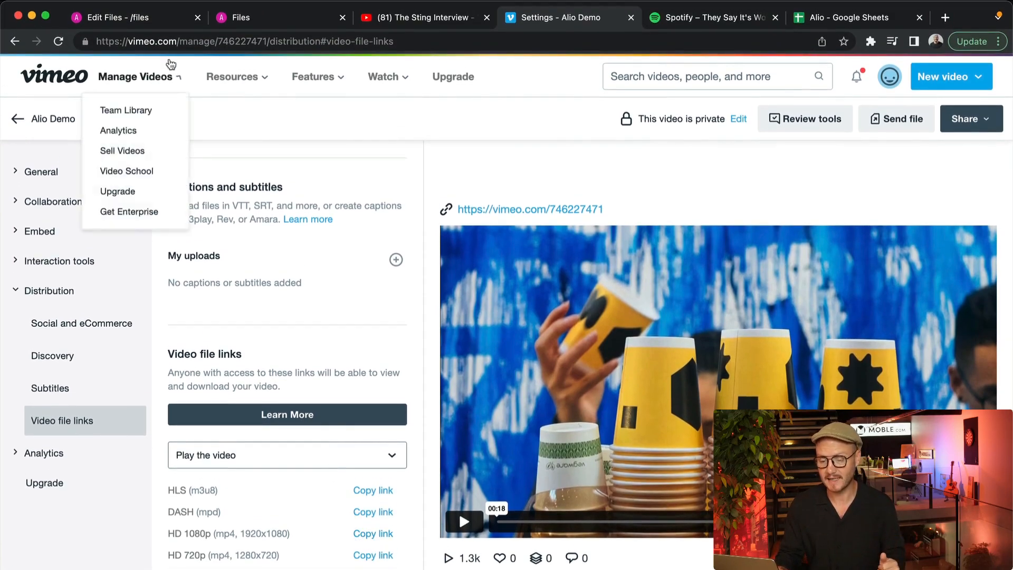
- Return to the page editor and replace the Background card's background video address with the copied Vimeo file link
click(165, 18)
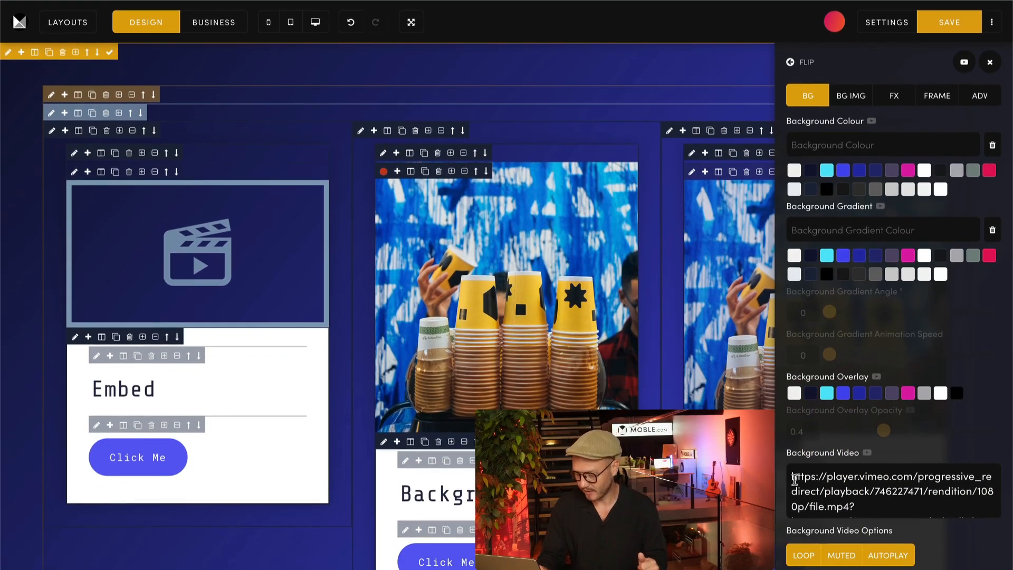
drag(792, 480, 911, 530)
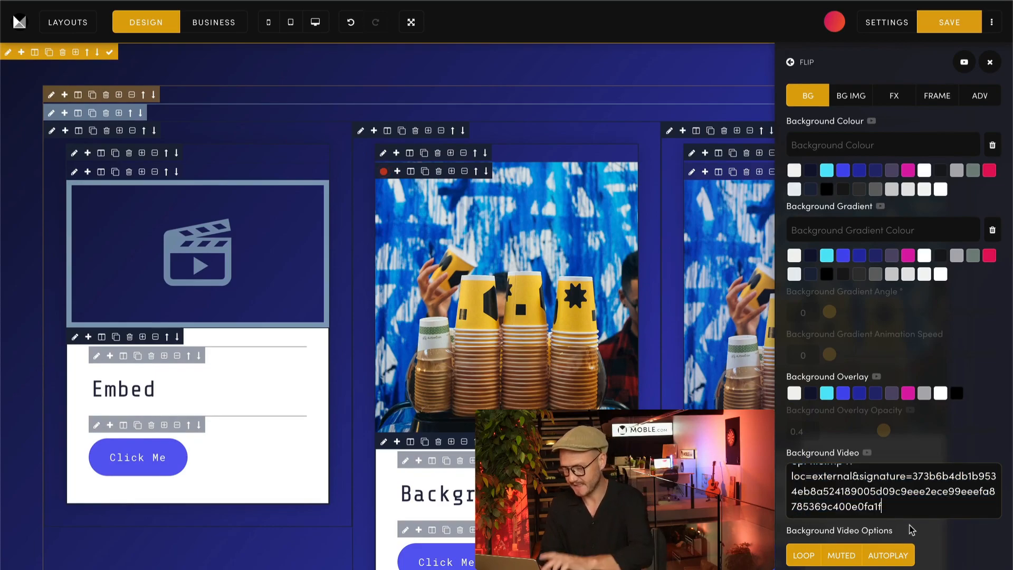
key(ctrl+v)
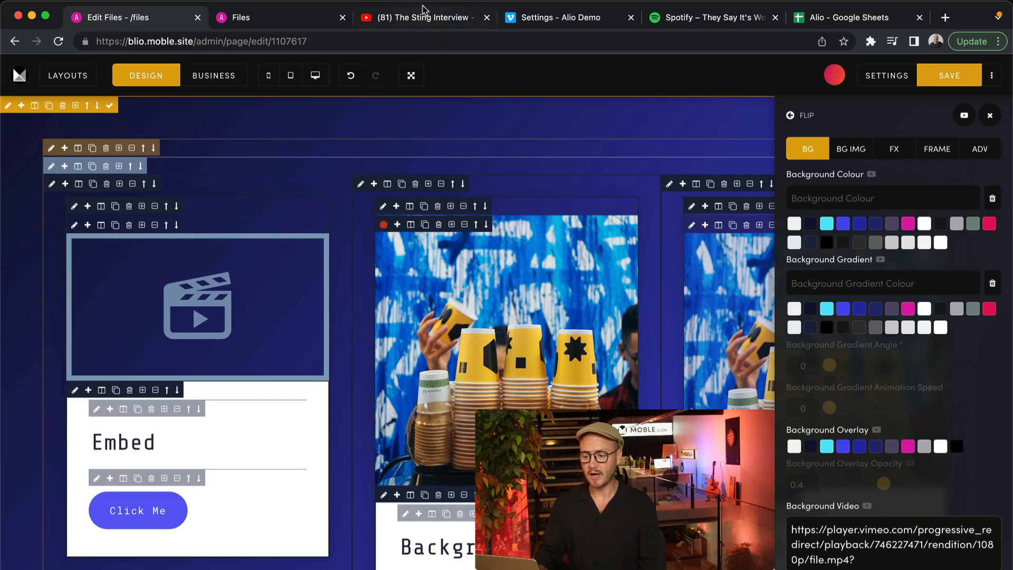
- Switch to YouTube, close the embed code and examine the share link of The Sting Interview
click(425, 19)
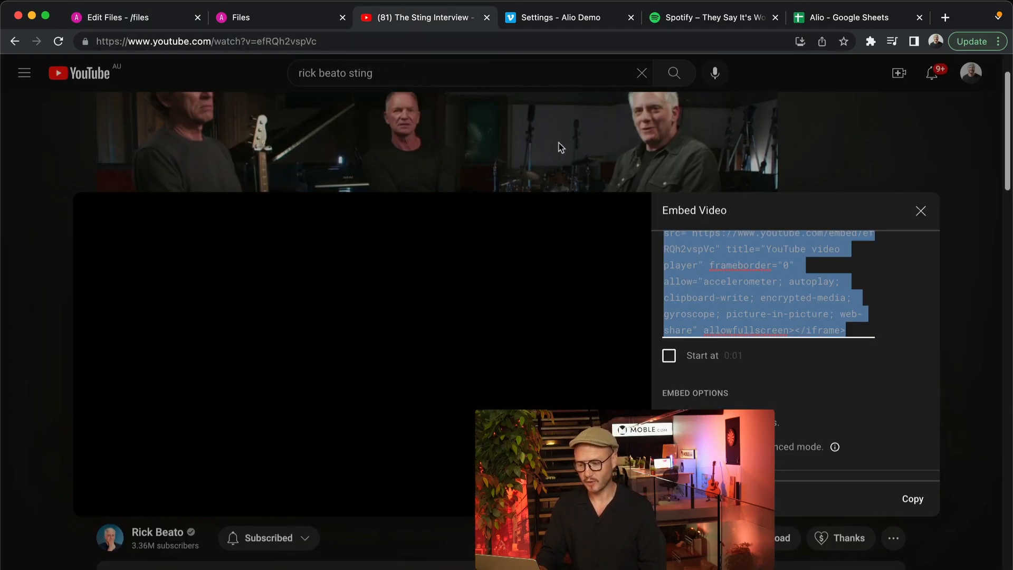
click(921, 212)
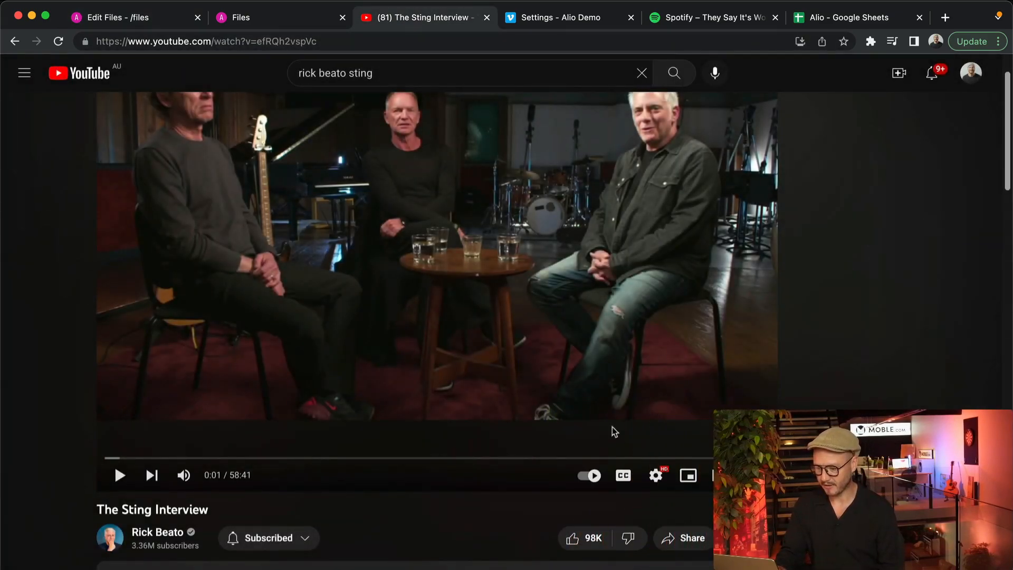
click(681, 536)
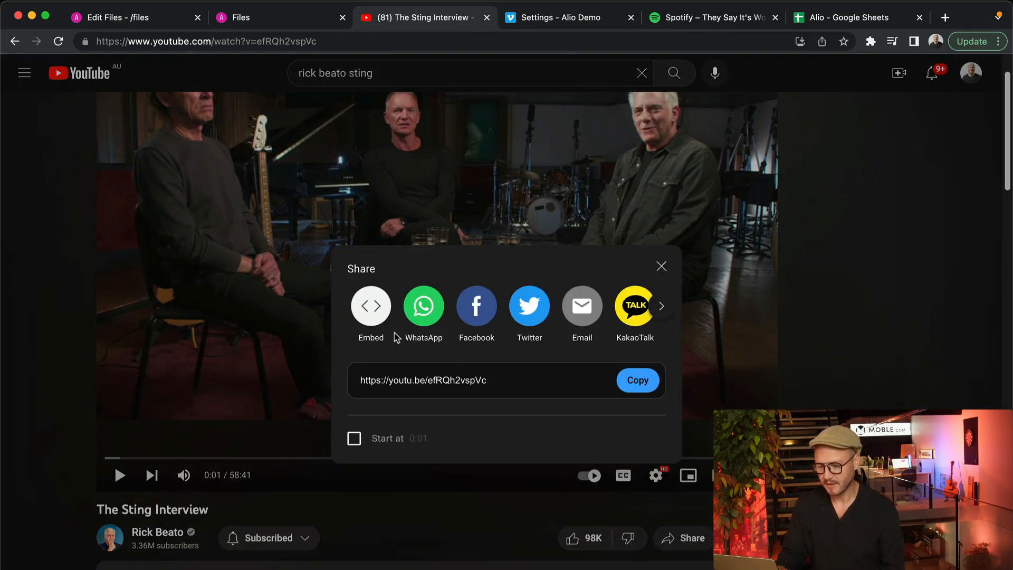
click(598, 389)
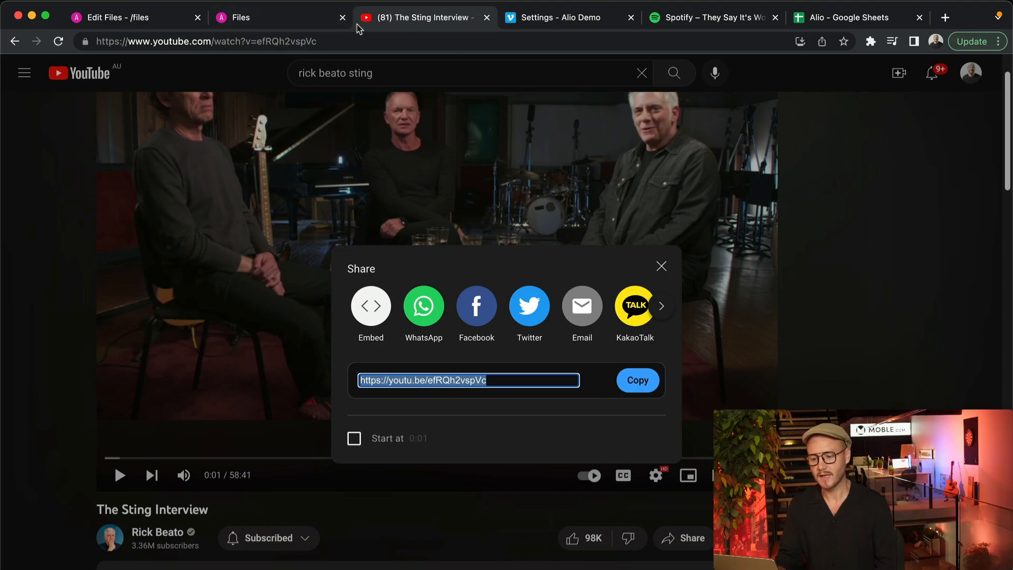
- Return to the page editor and paste the Vimeo file link into the background video again
click(176, 20)
drag(791, 473, 916, 542)
key(ctrl+v)
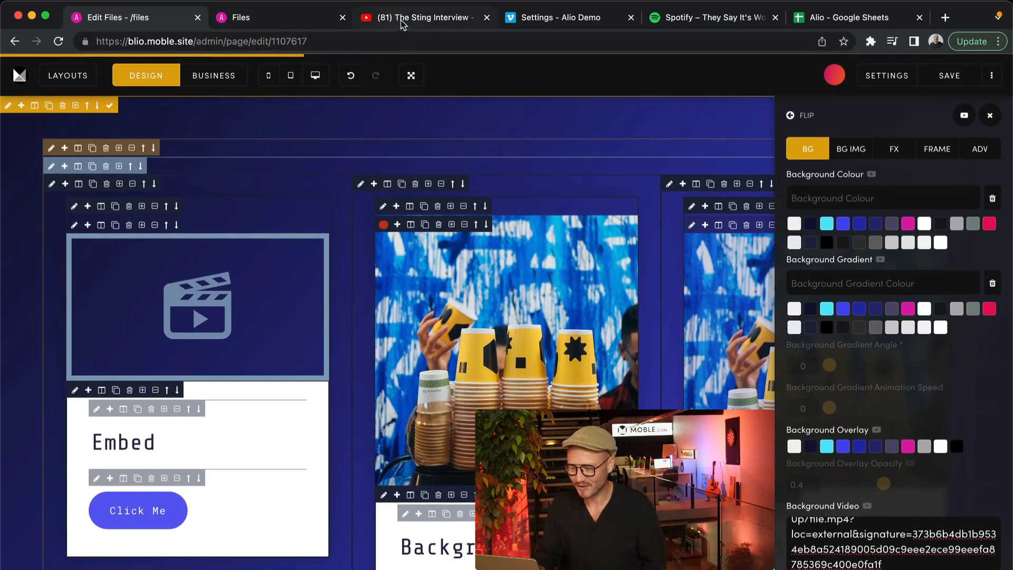
- Switch to YouTube and review which share link and embed options The Sting Interview offers, closing them again
click(403, 18)
click(690, 569)
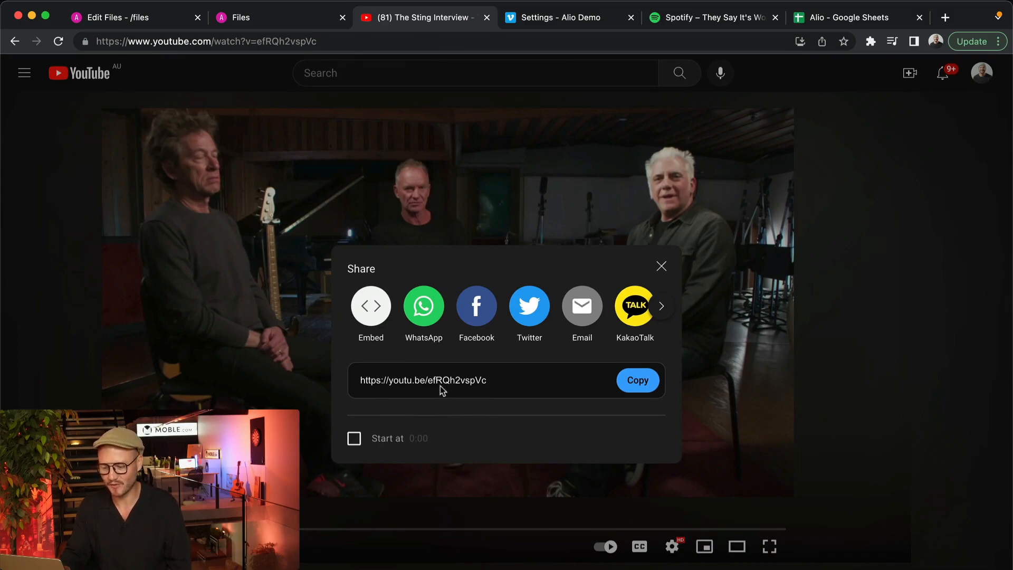
click(371, 318)
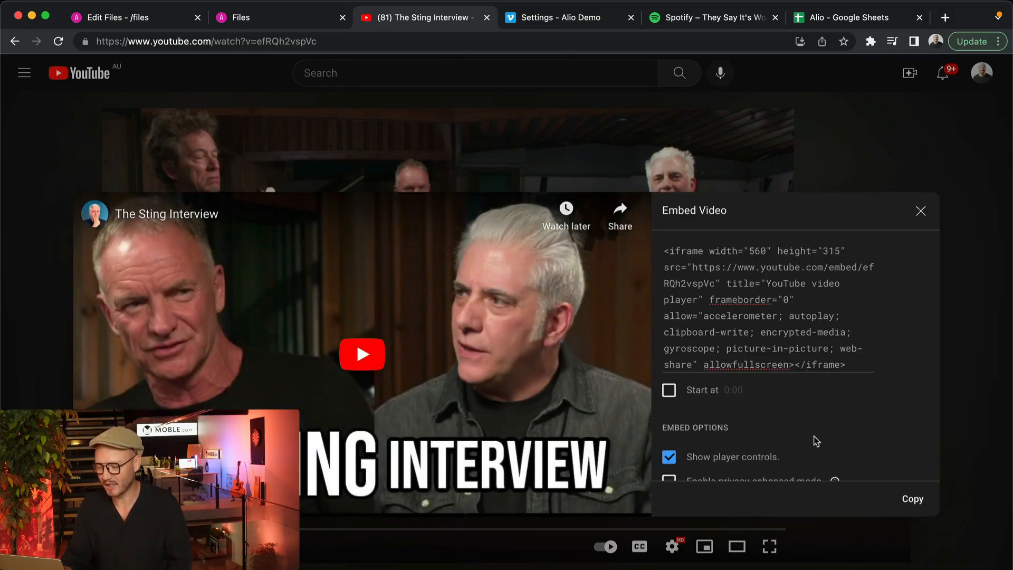
click(921, 211)
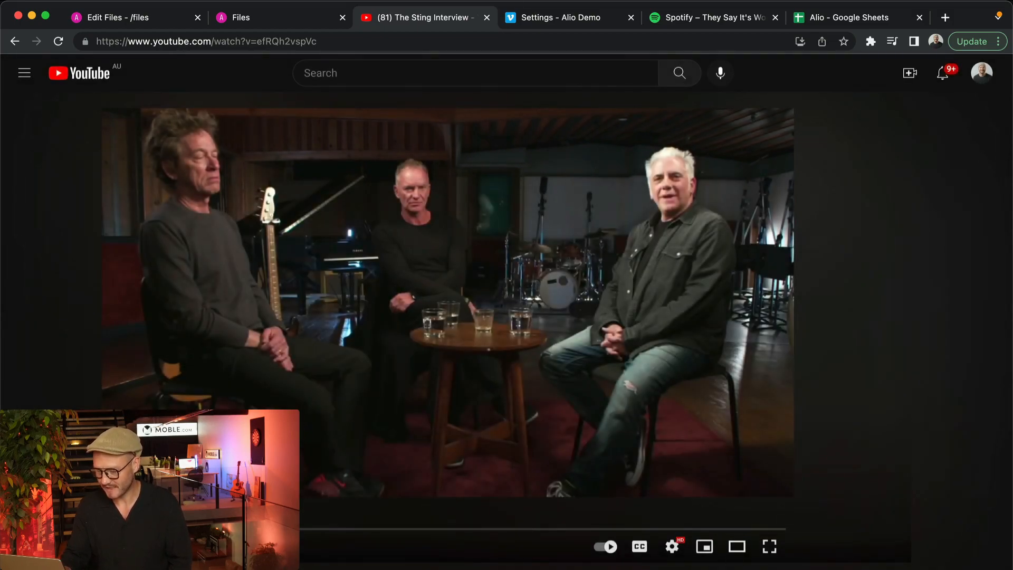
click(690, 569)
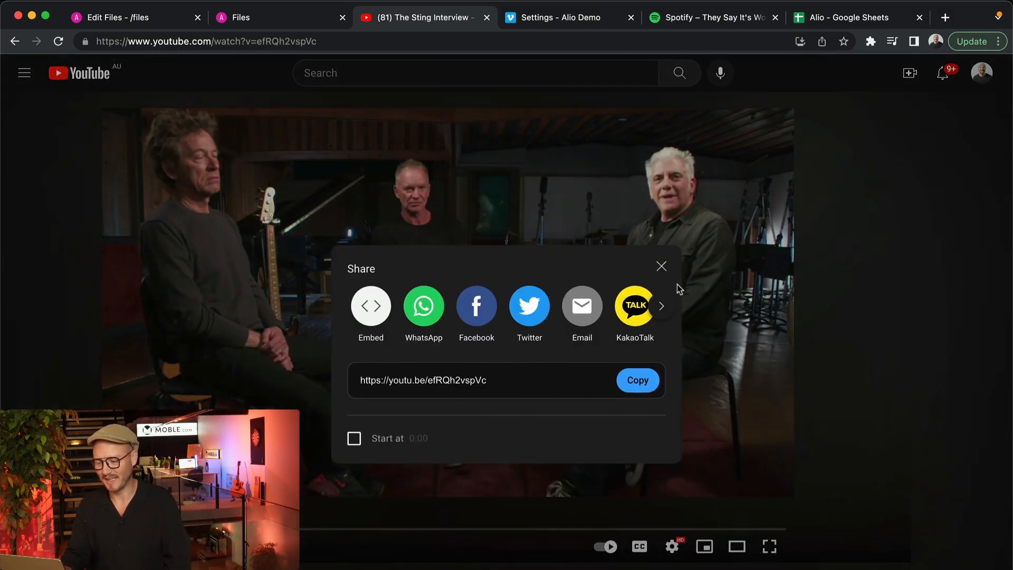
click(660, 265)
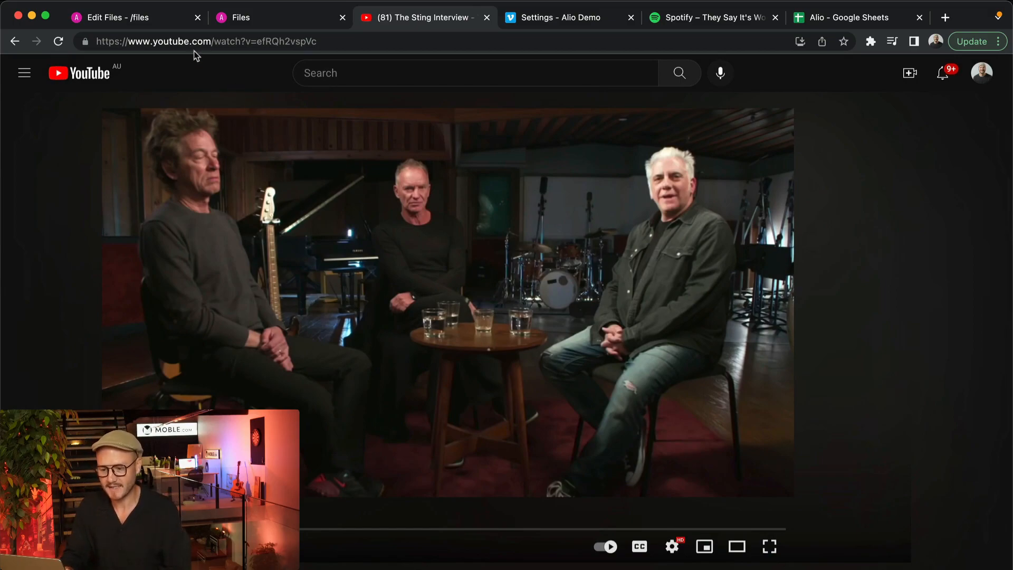
- Return to the page editor, close the background settings and review the Widget card's widget settings in Business mode
click(165, 17)
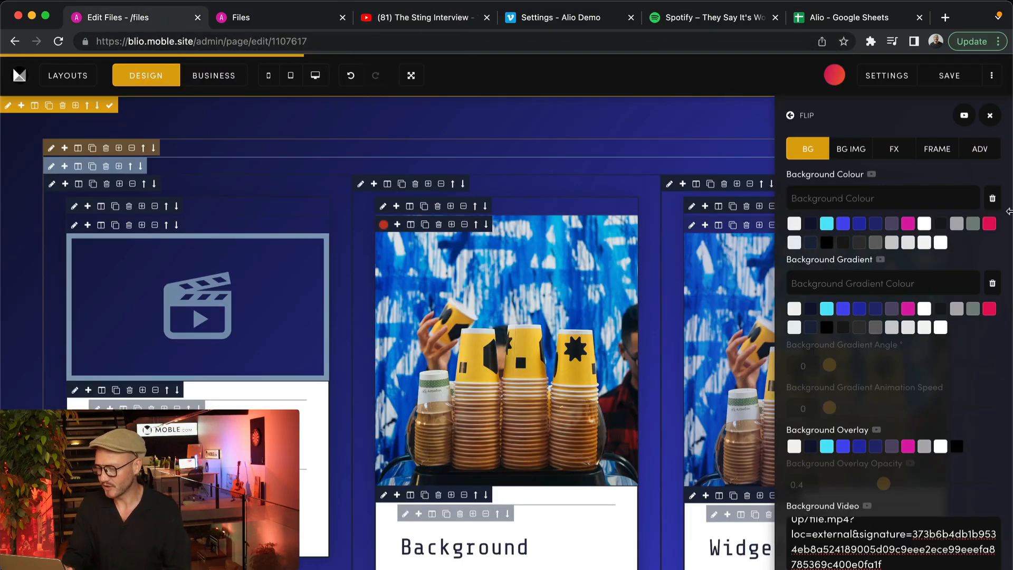
click(989, 119)
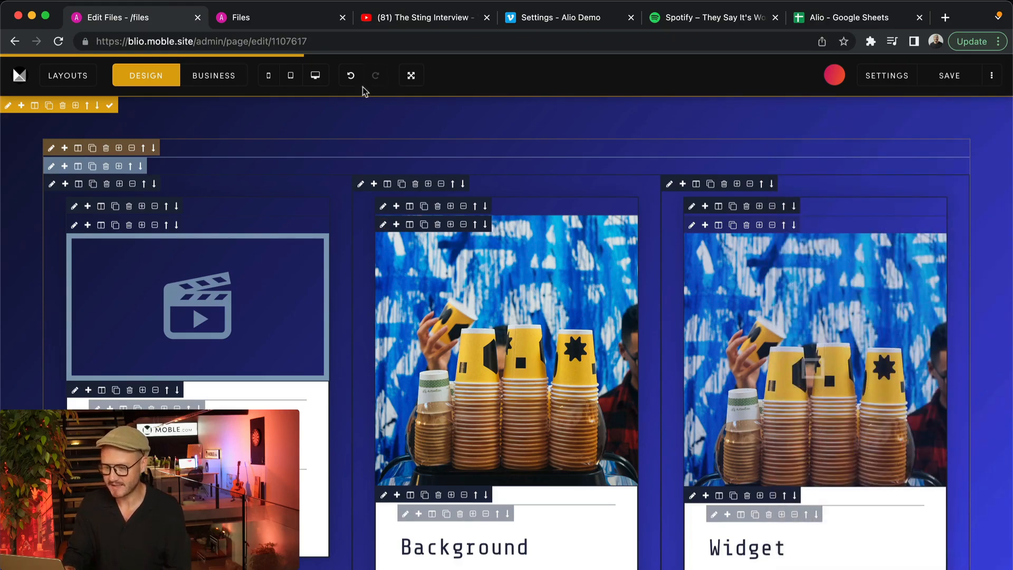
click(225, 75)
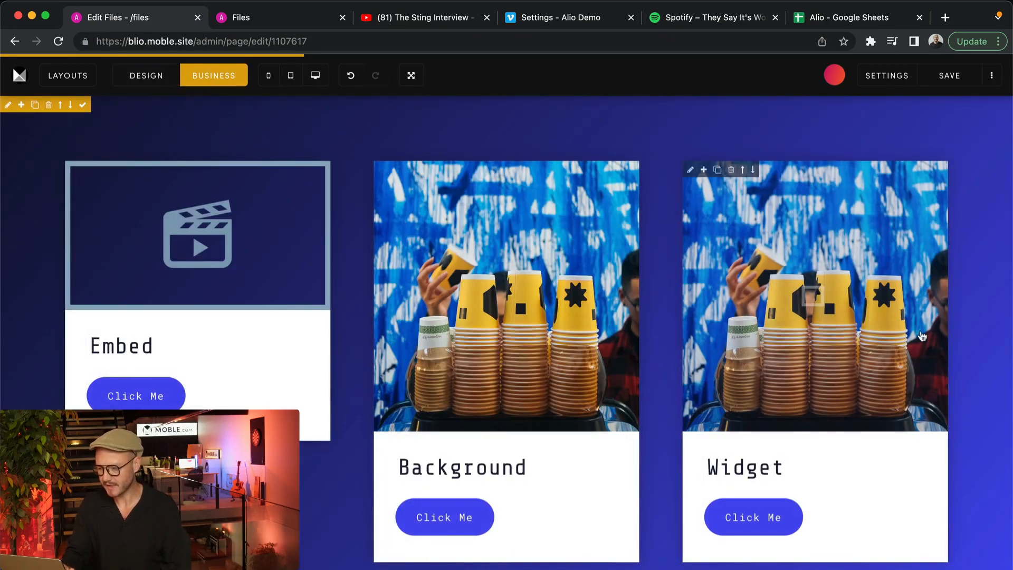
click(838, 333)
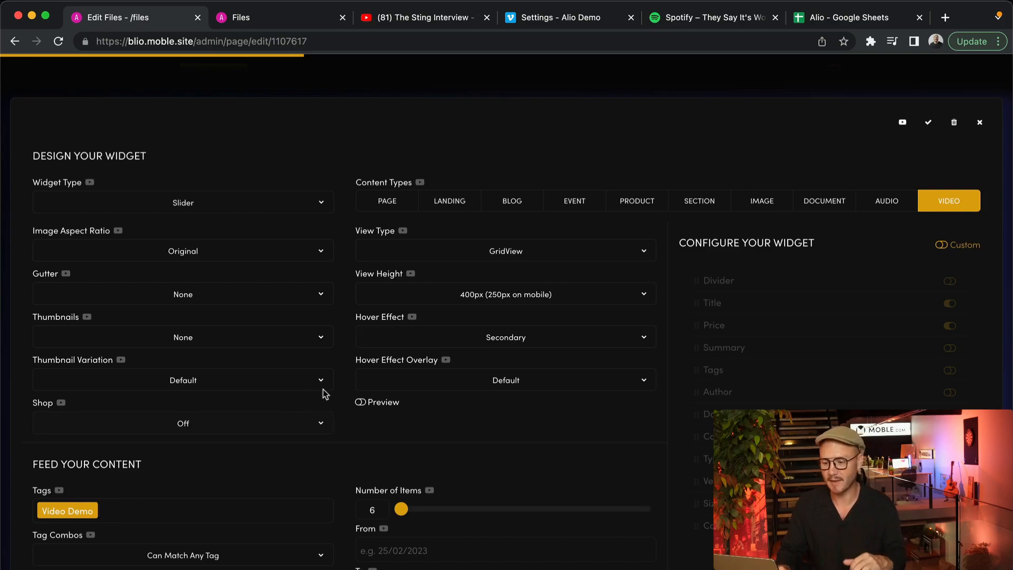
click(979, 124)
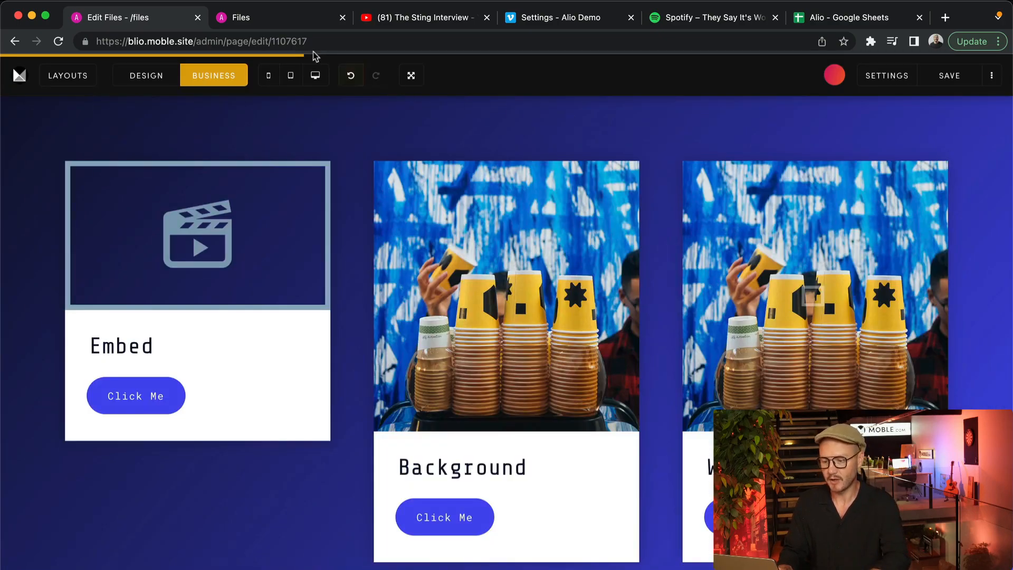
- Switch to the live Files page and look over its video cards and the featured Cameras section
click(287, 19)
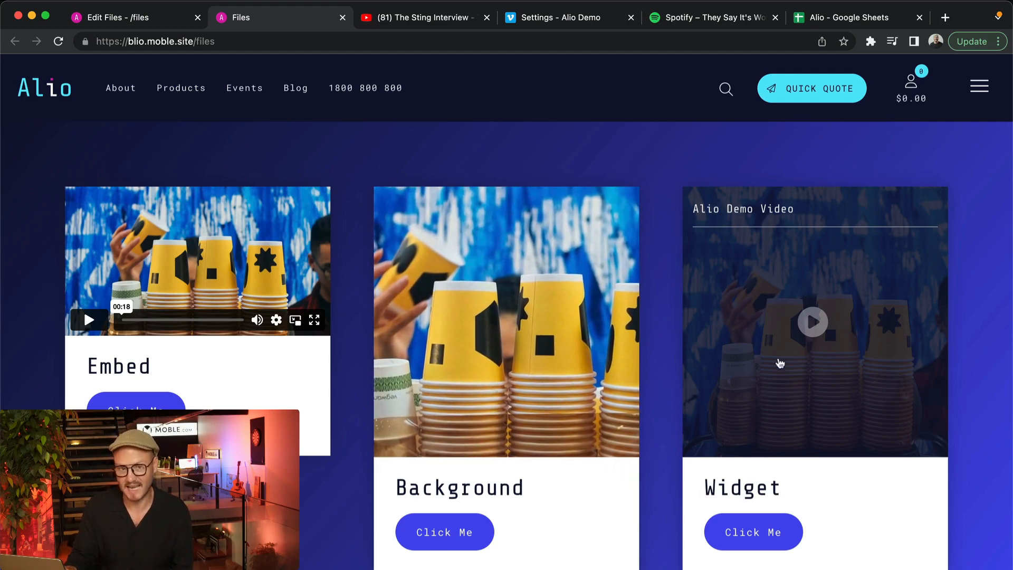
scroll(819, 370, down, 10)
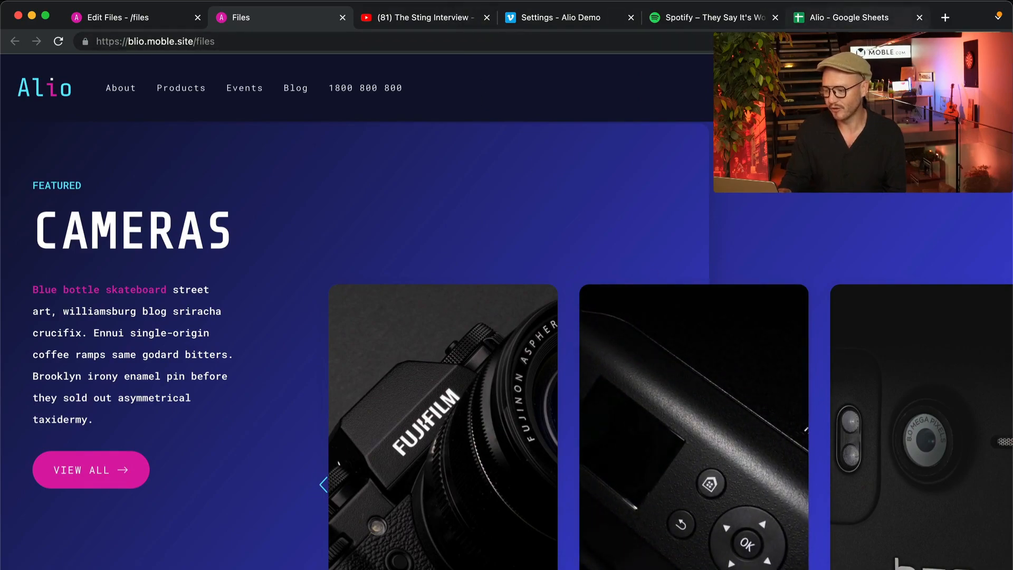
scroll(417, 458, down, 1)
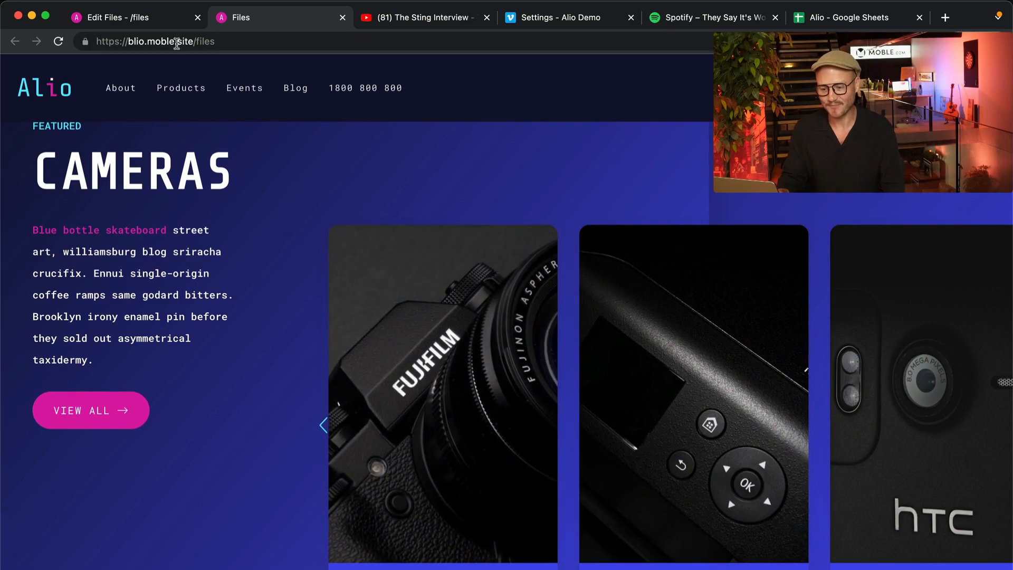
- Return to the page editor's browser tab and open the site's Files library
click(161, 18)
click(20, 79)
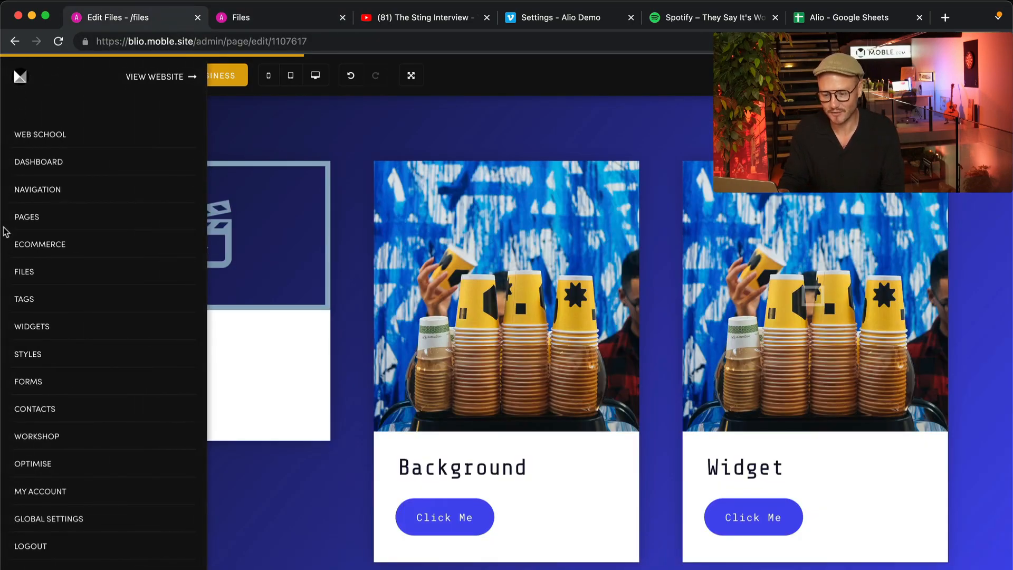
click(26, 270)
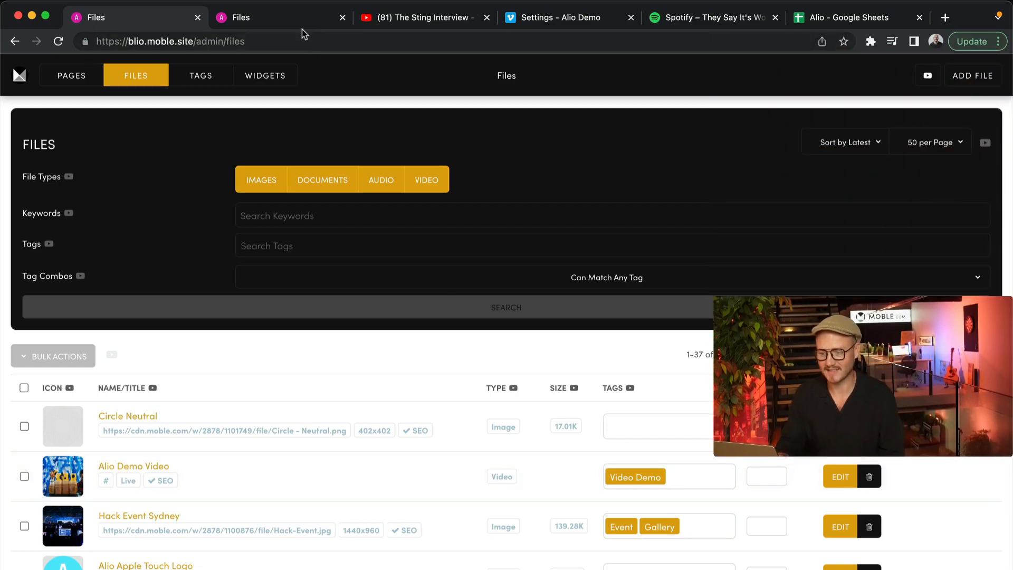
- Look over the video cards at the start of the live Files page
click(301, 29)
scroll(614, 213, up, 10)
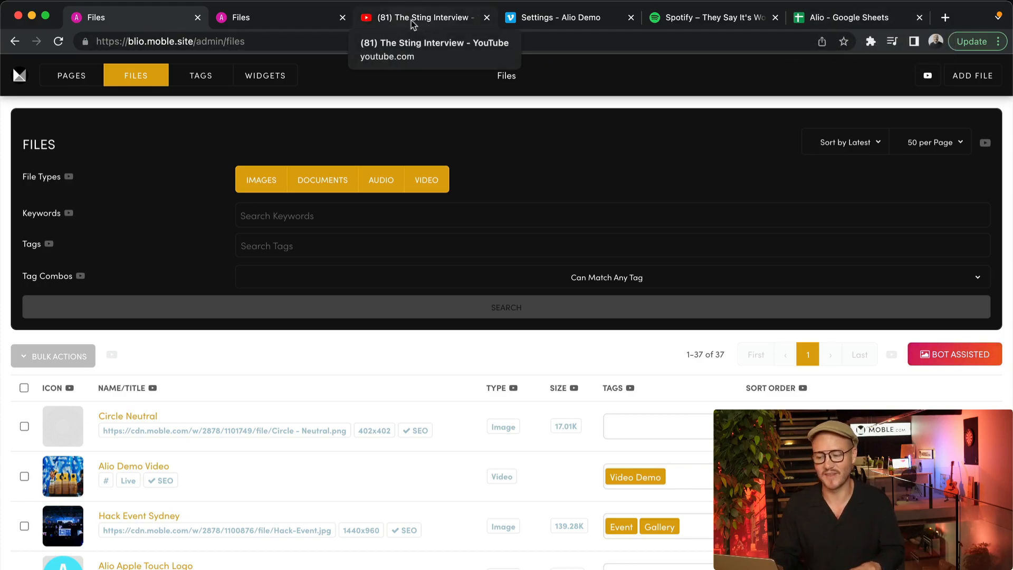
- Start a new file of type Video in the Files library and title it "YouTube Video"
click(989, 78)
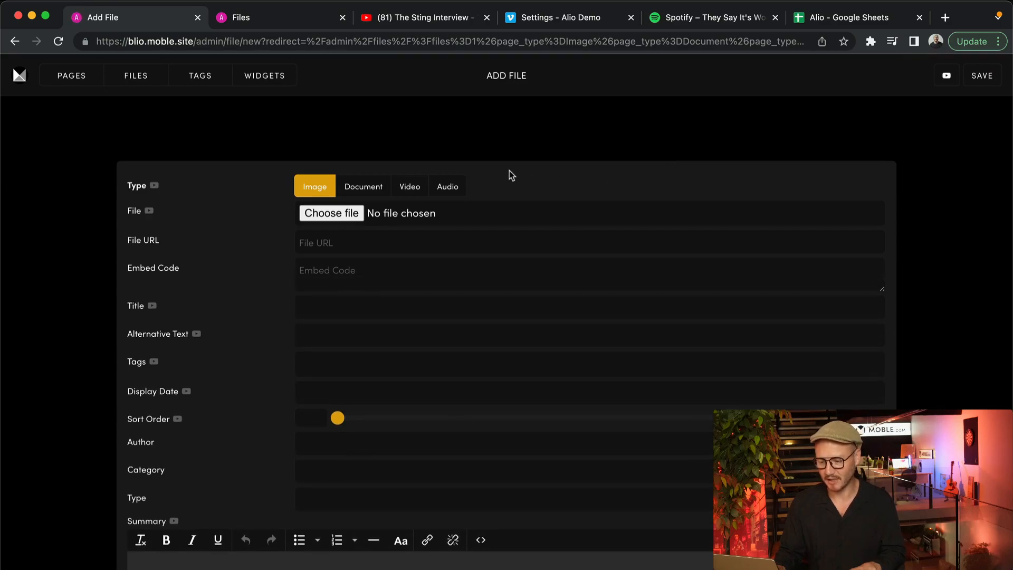
click(409, 185)
click(309, 282)
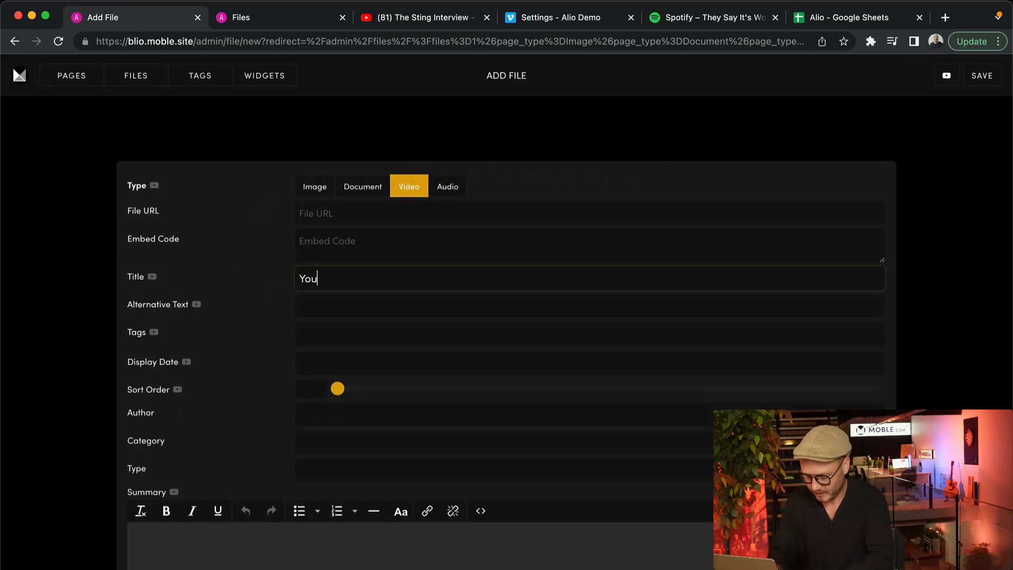
text(YouTube Video)
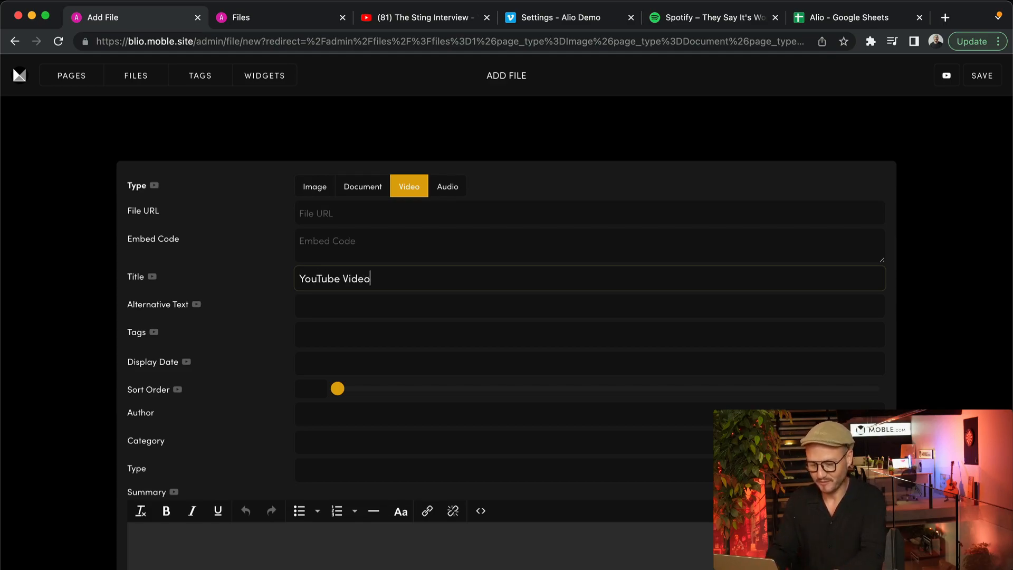
- Copy the file's title into its alternative text so that it reads "YouTube Video"
drag(389, 280, 221, 287)
key(ctrl+c)
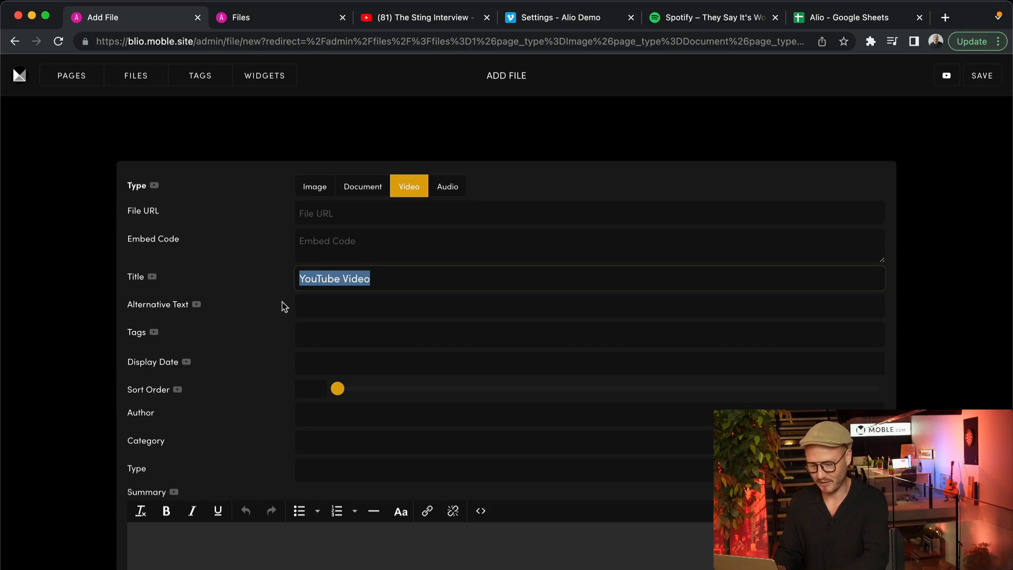
key(Tab)
key(ctrl+v)
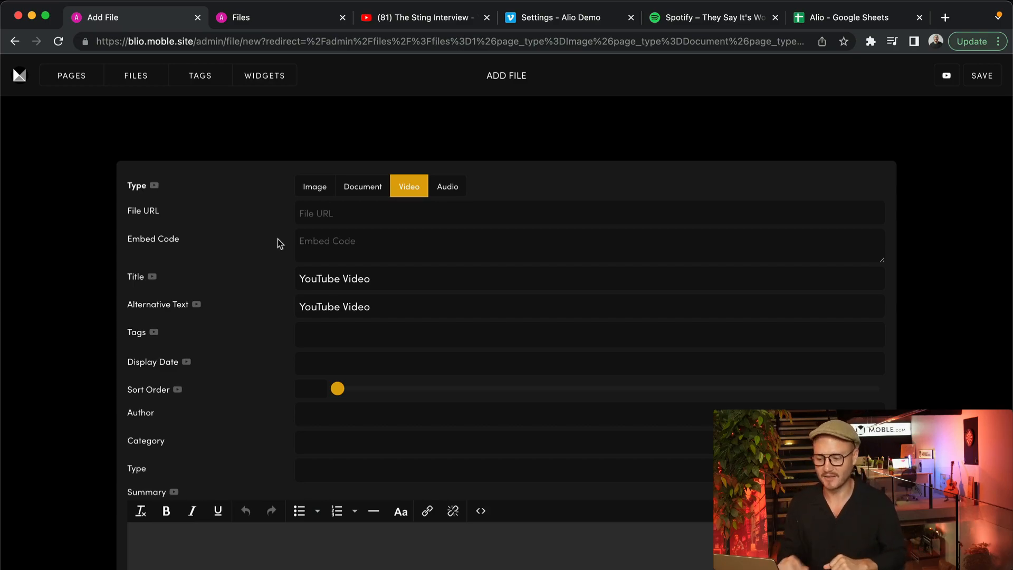
click(390, 17)
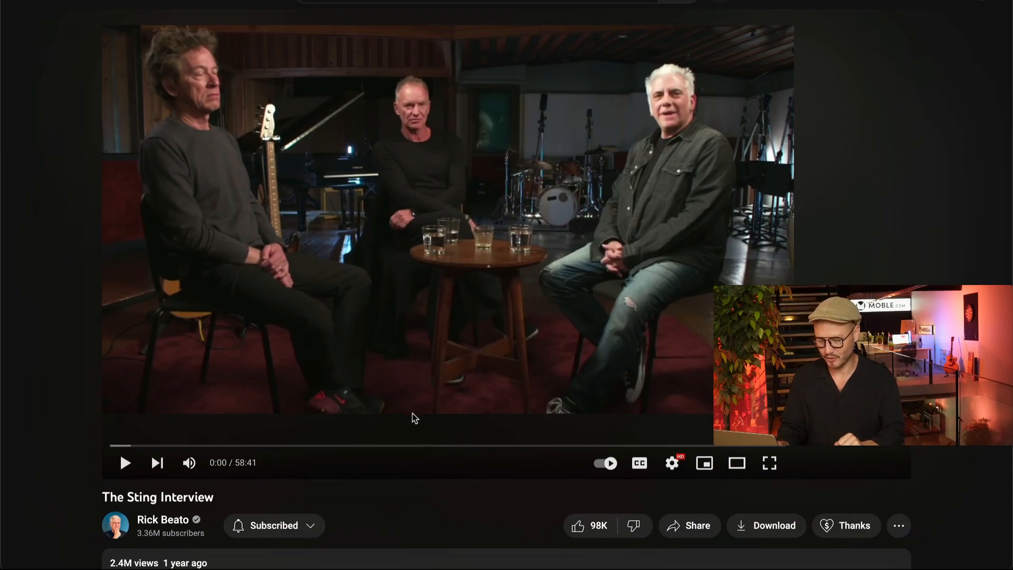
click(692, 524)
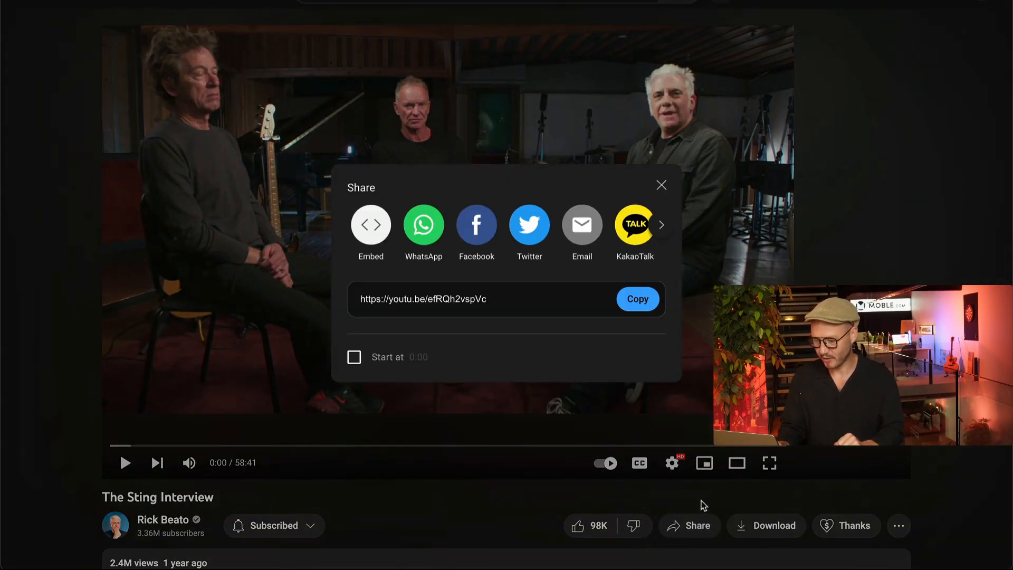
click(633, 302)
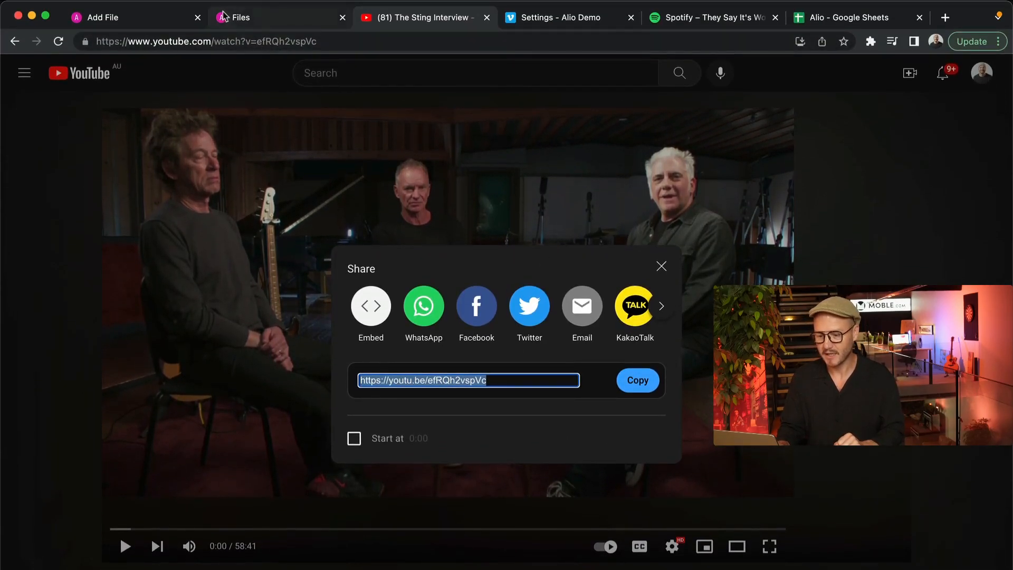
click(179, 20)
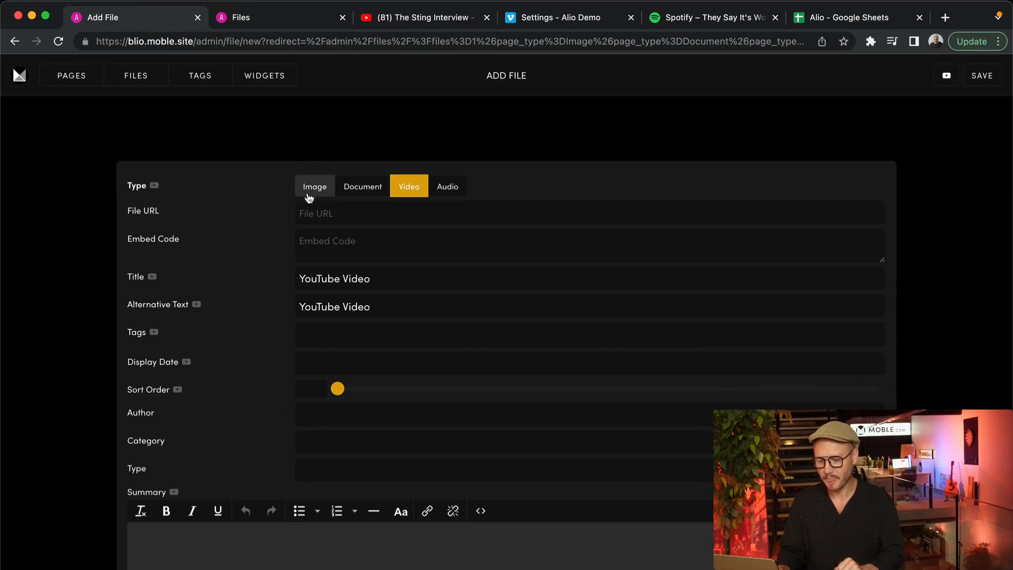
click(317, 211)
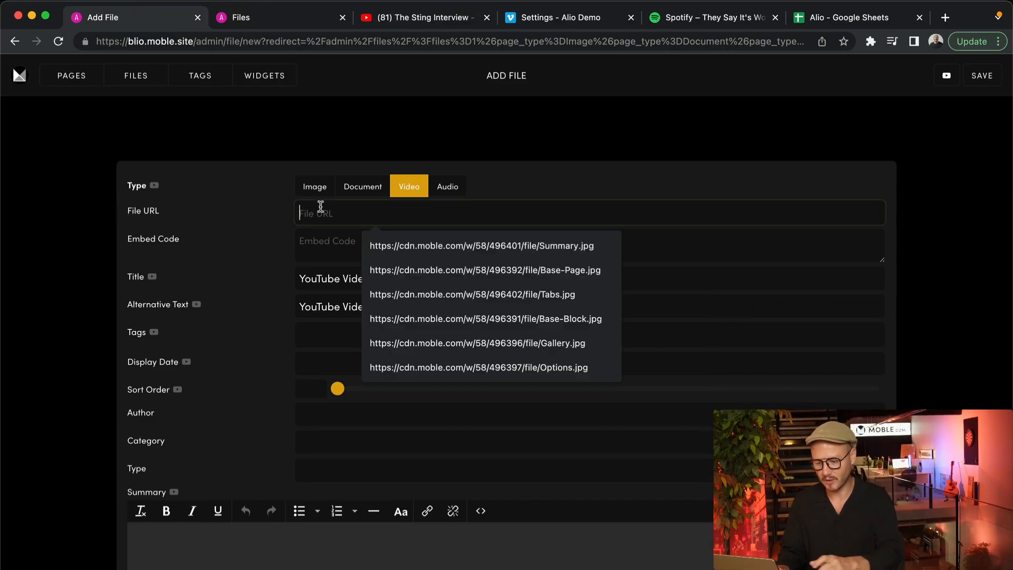
key(ctrl+v)
key(Tab)
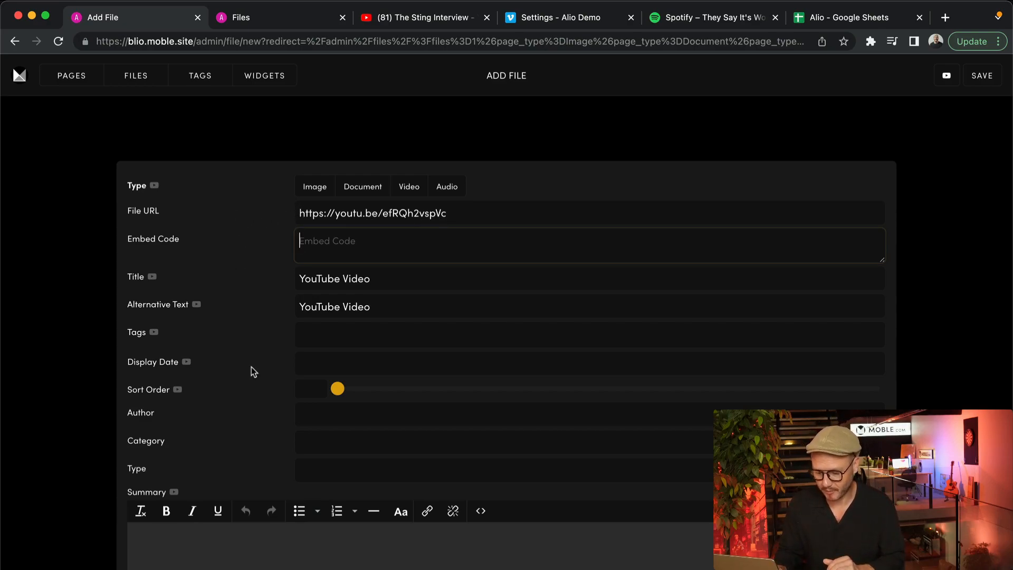
scroll(251, 366, down, 3)
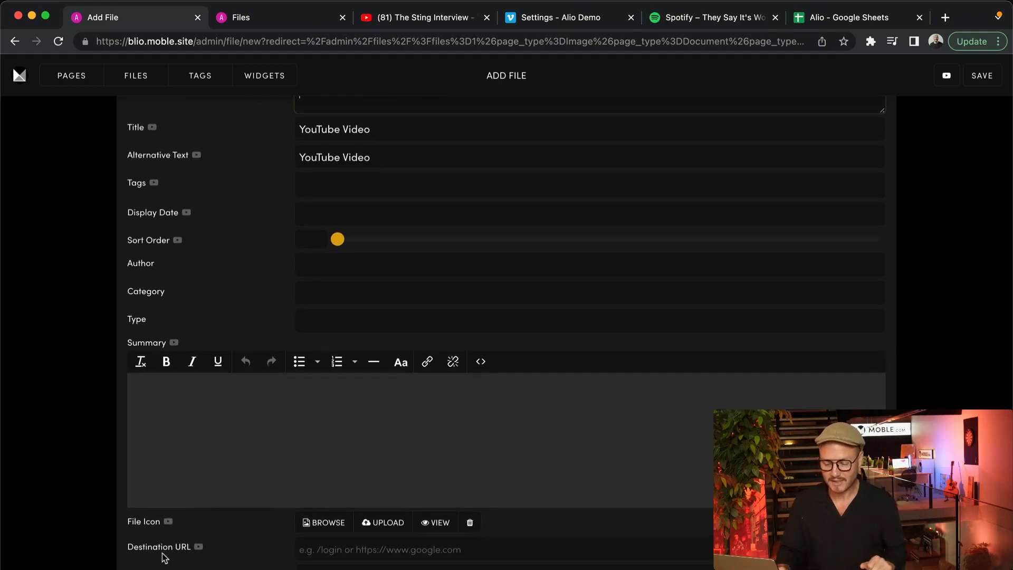
click(303, 549)
key(super+v)
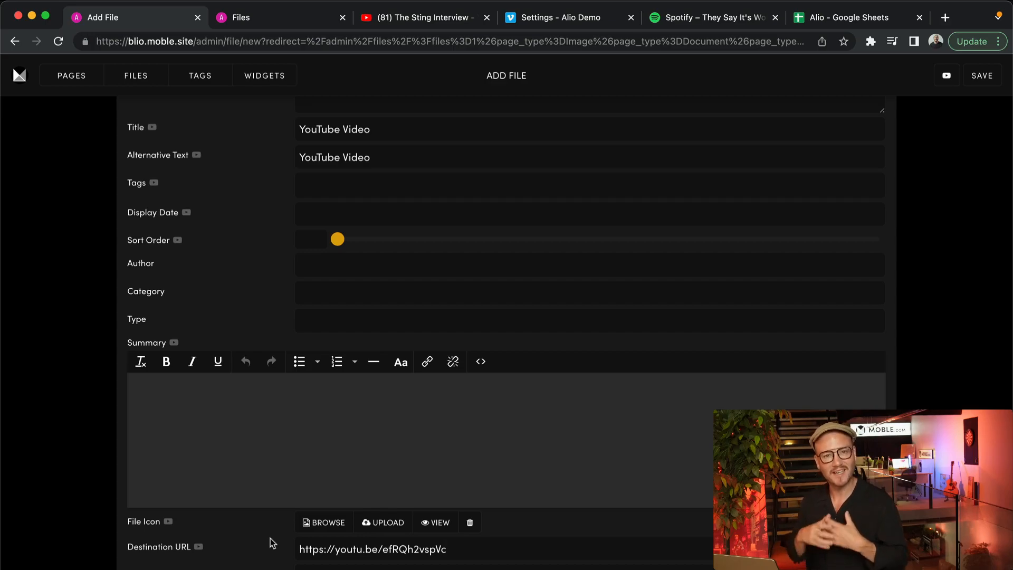
scroll(323, 368, up, 5)
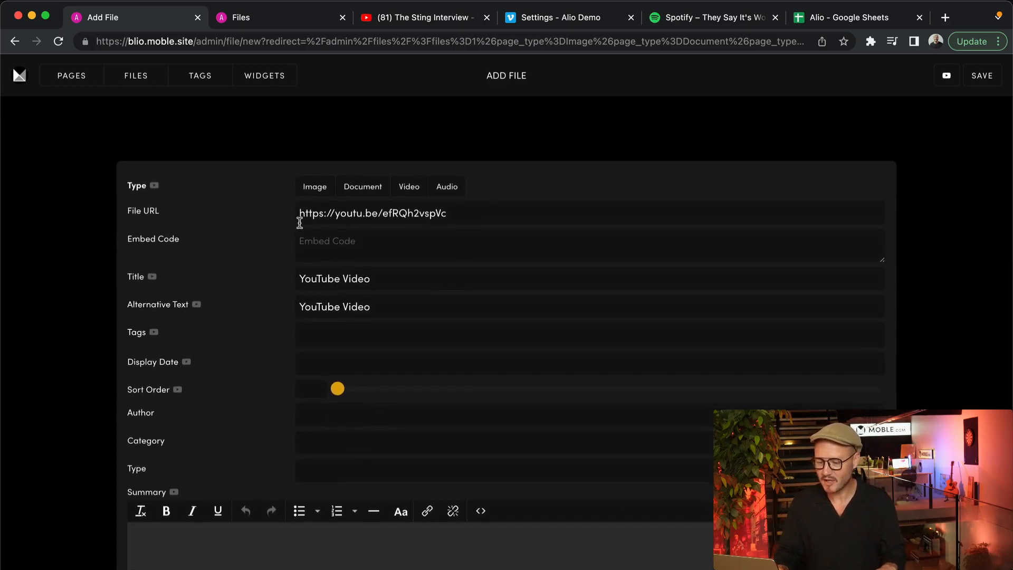
- Choose Image-1 from the image library as the YouTube Video file's icon
scroll(468, 217, down, 3)
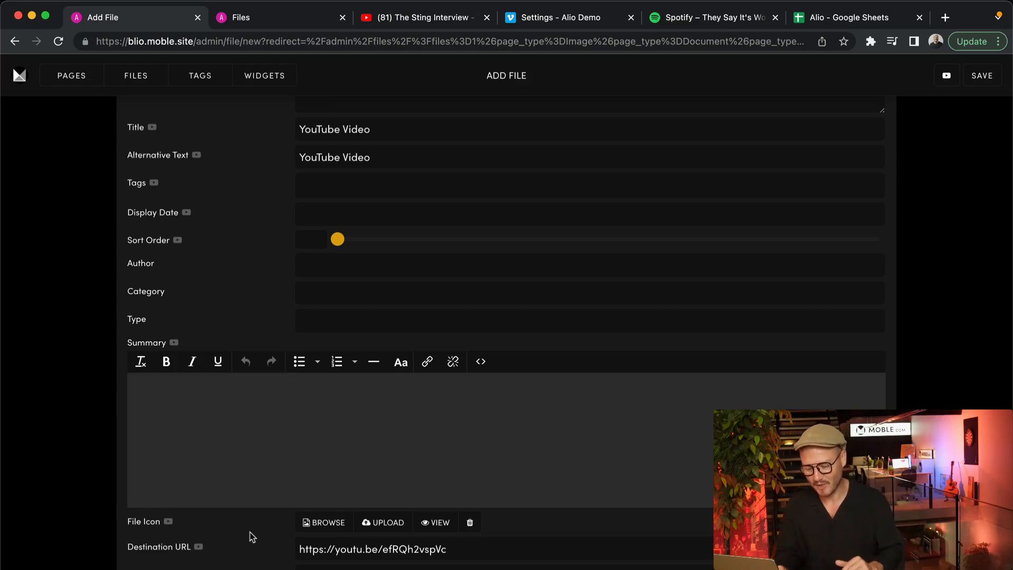
click(323, 528)
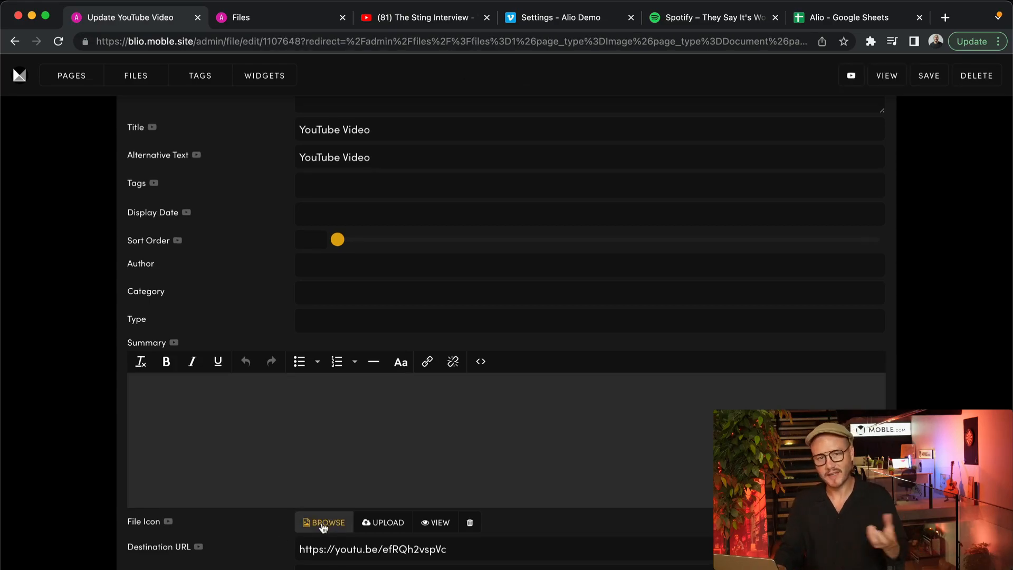
click(323, 525)
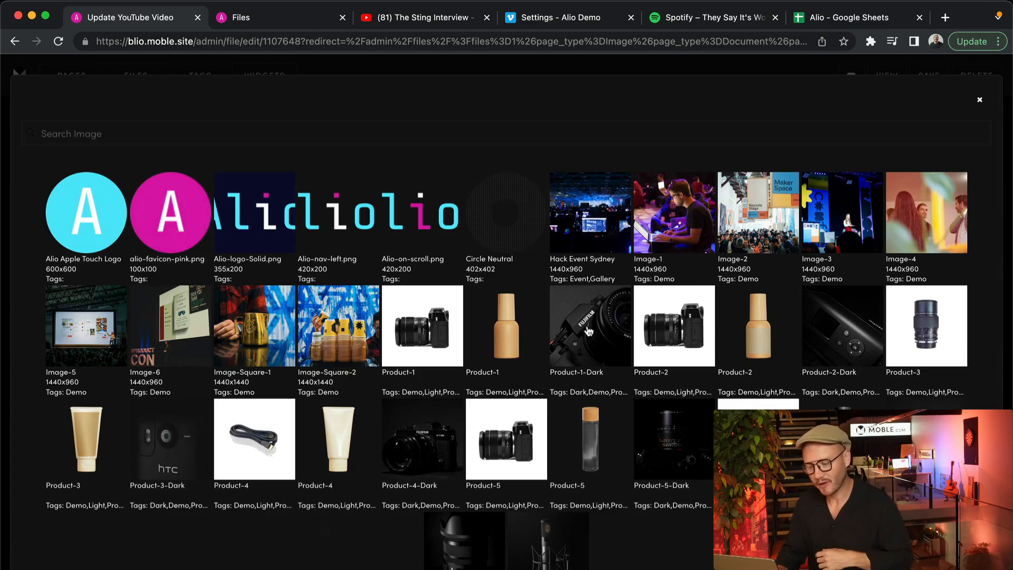
click(685, 223)
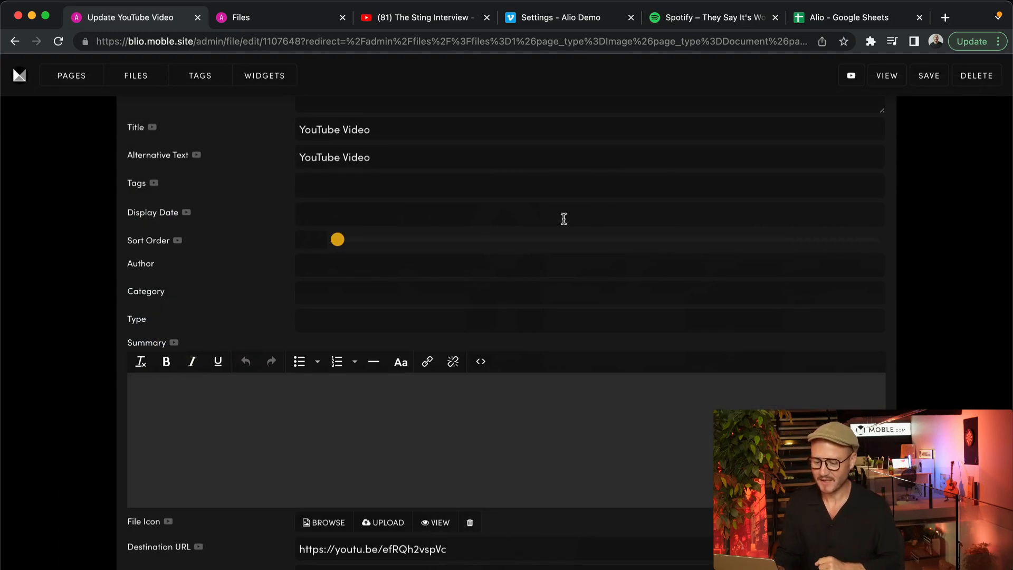
- Tag the YouTube Video file "Media Demo", set its sort order to 1, and save it
scroll(564, 218, up, 3)
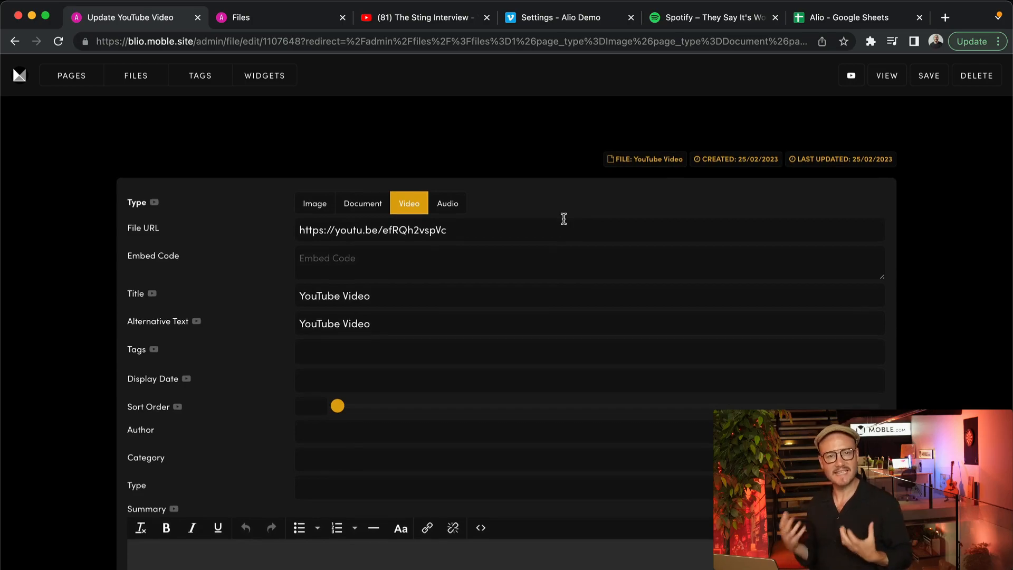
click(300, 352)
key(super+v)
click(277, 360)
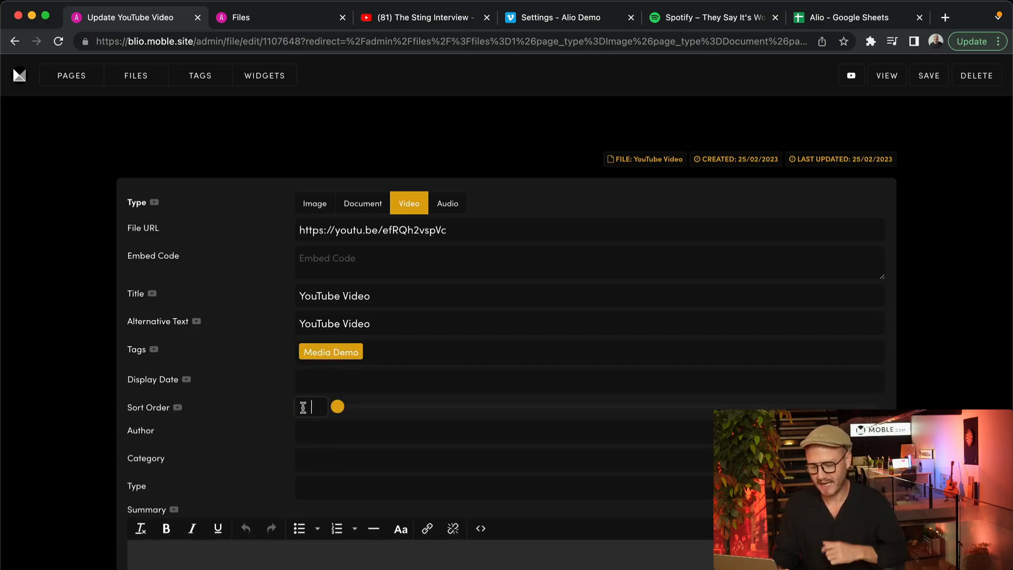
click(266, 407)
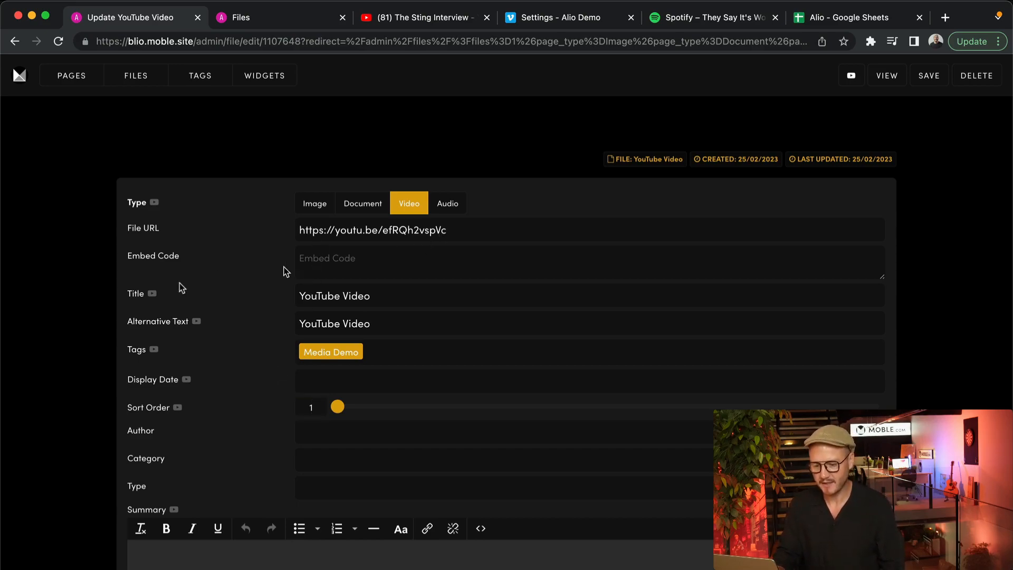
scroll(179, 282, down, 3)
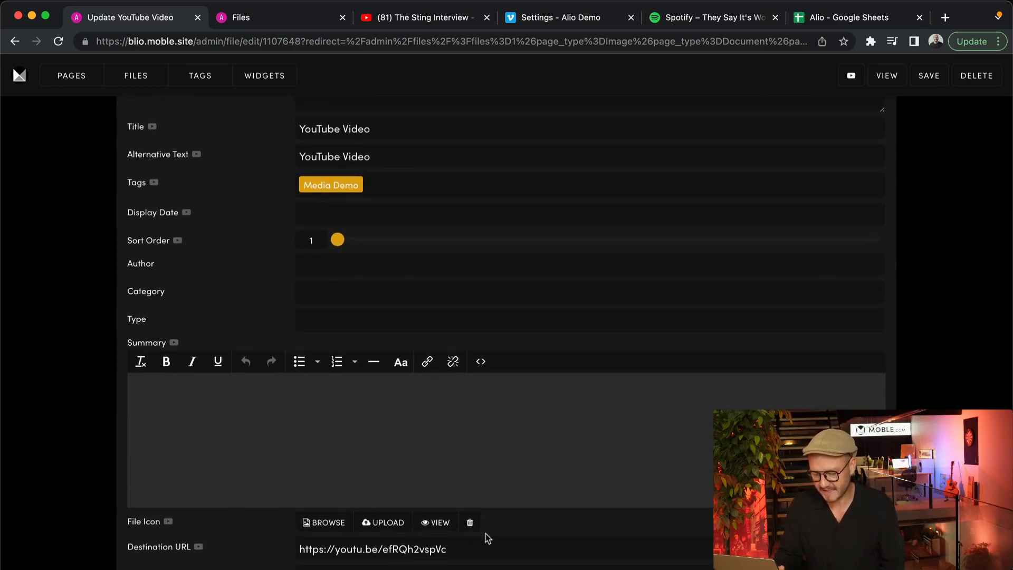
scroll(286, 289, up, 3)
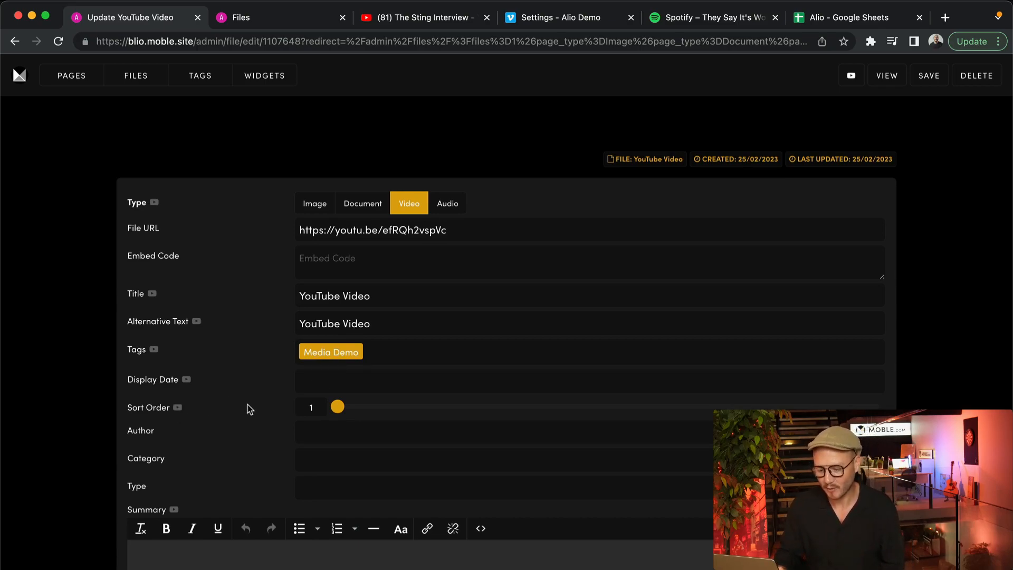
click(935, 79)
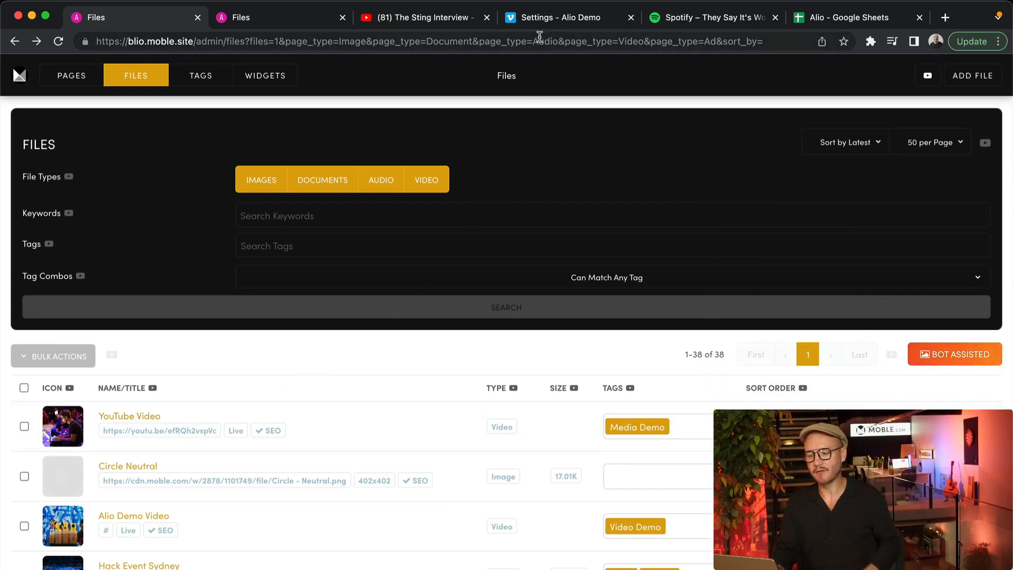
- Add a new file of type Video with the title and alternative text "Vimeo Video"
click(979, 76)
click(314, 307)
text(Vimeo Video)
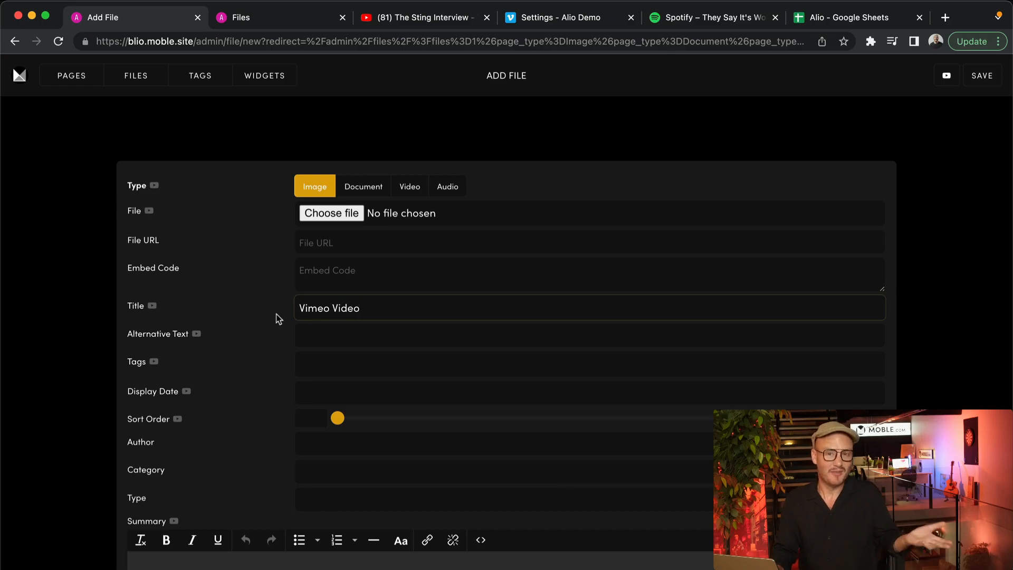
click(300, 335)
key(super+v)
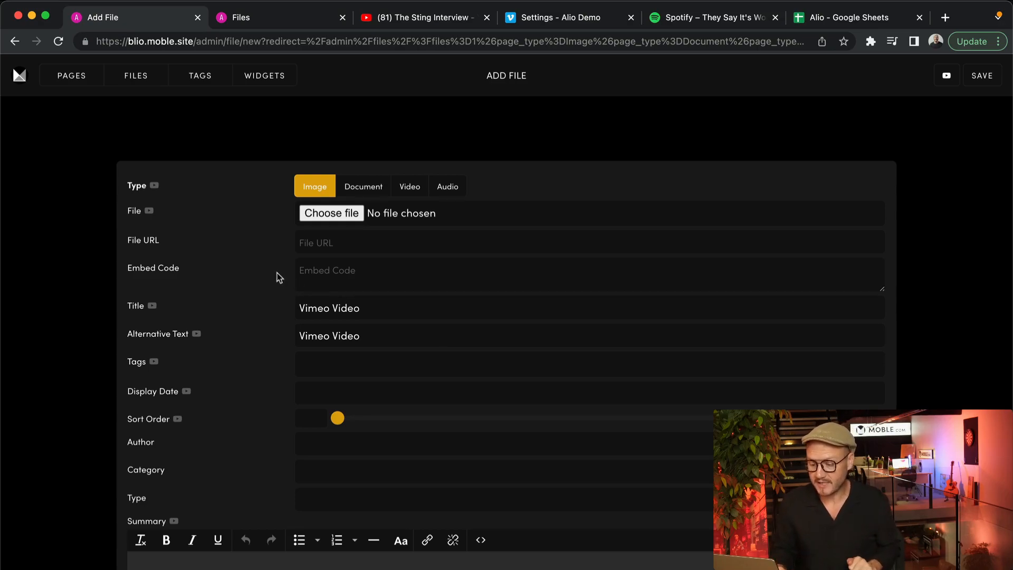
click(402, 185)
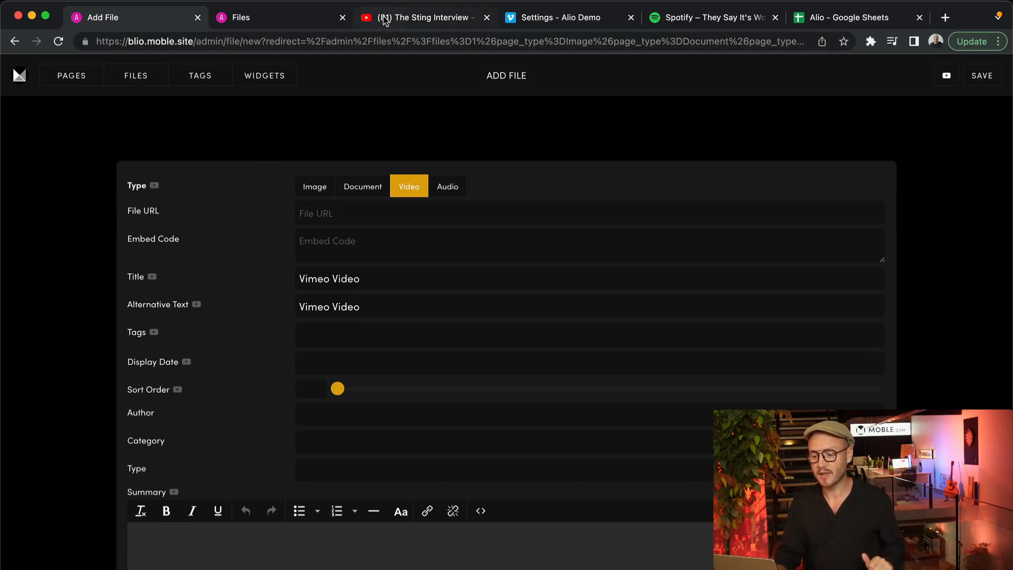
- Switch to the Alio Demo video's settings on Vimeo and look at its video file links under Distribution
click(408, 19)
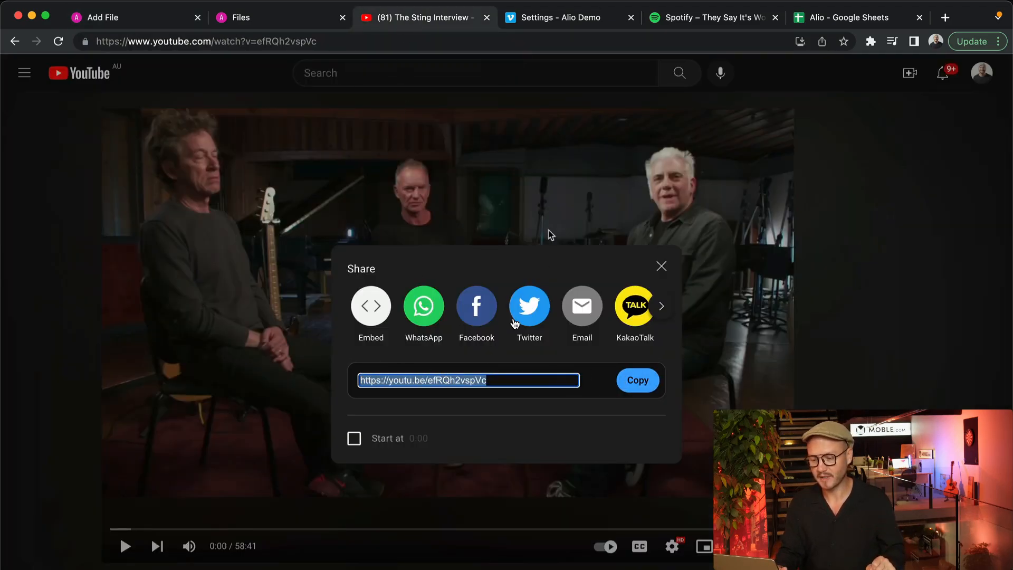
click(573, 20)
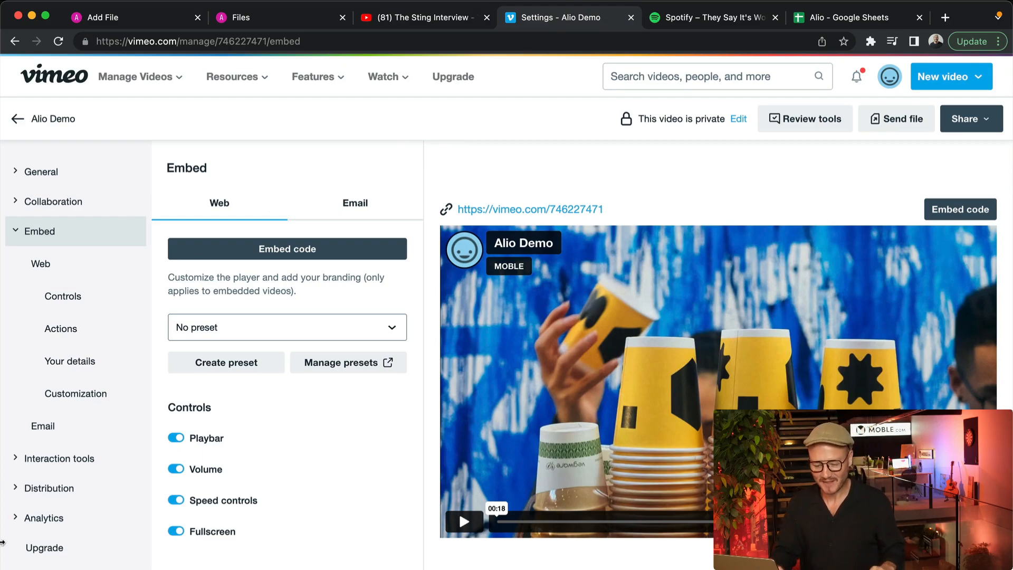
click(48, 488)
scroll(48, 520, down, 3)
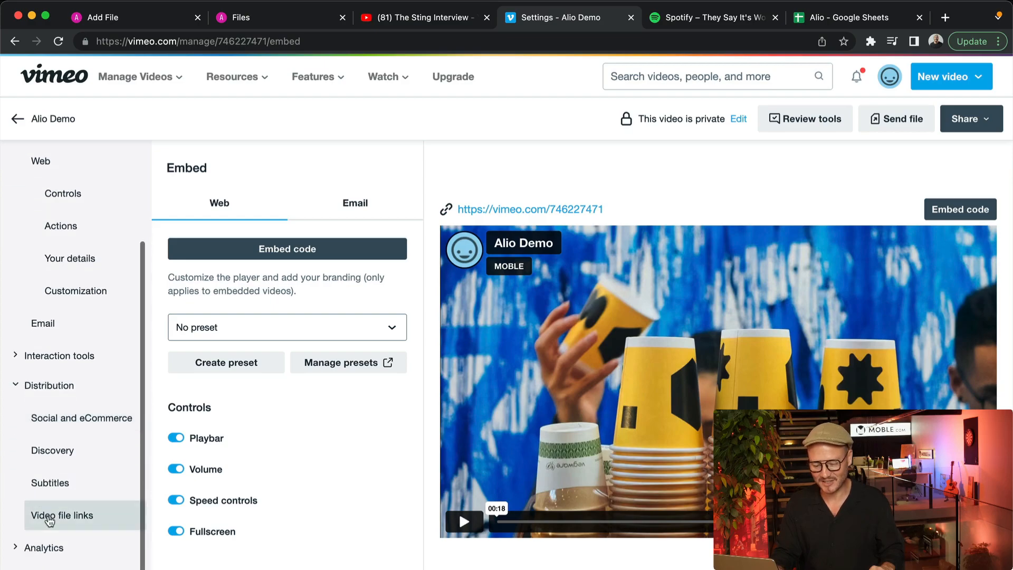
click(50, 517)
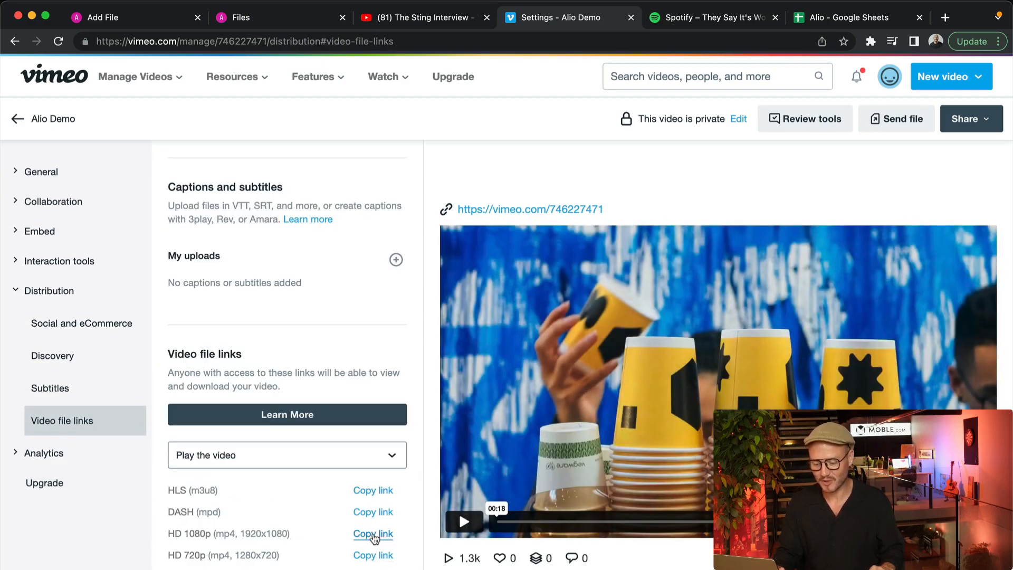
- Open the Alio Demo video's Embed settings on Vimeo and copy its full iframe embed code
click(42, 231)
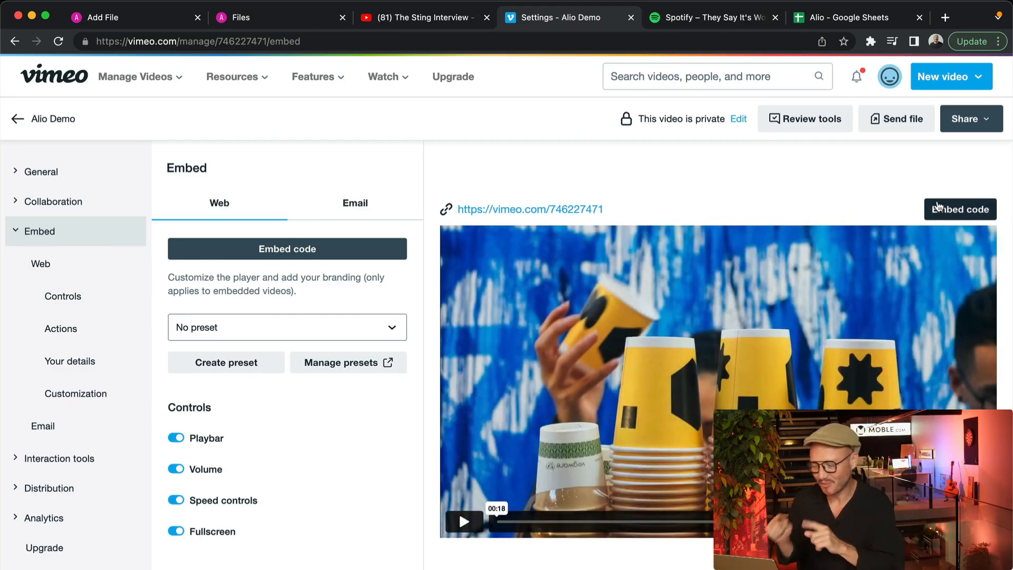
click(938, 207)
drag(379, 330, 527, 366)
key(super+c)
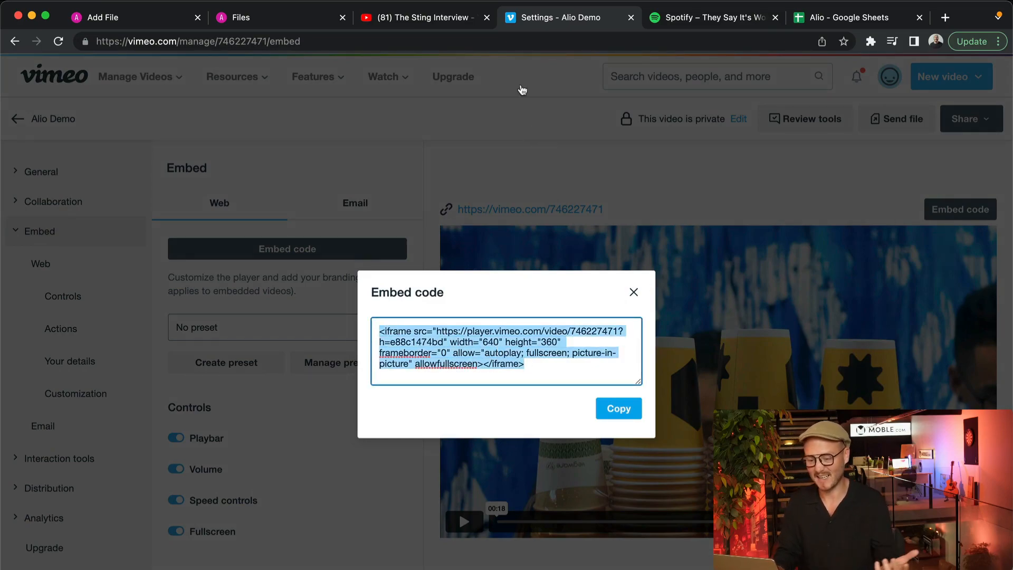
click(159, 21)
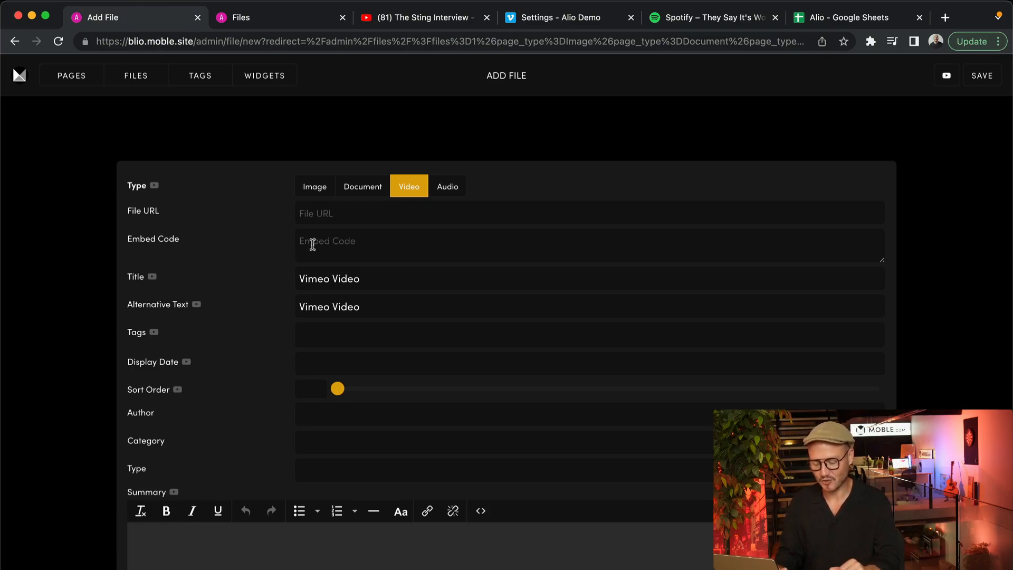
scroll(272, 322, down, 3)
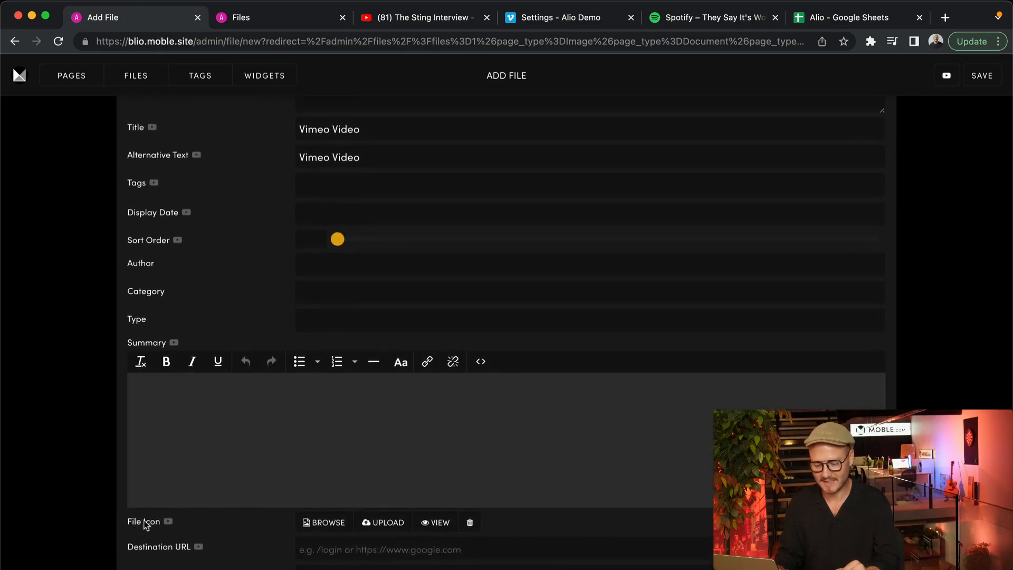
scroll(281, 295, up, 3)
click(327, 238)
key(super+v)
scroll(230, 299, down, 3)
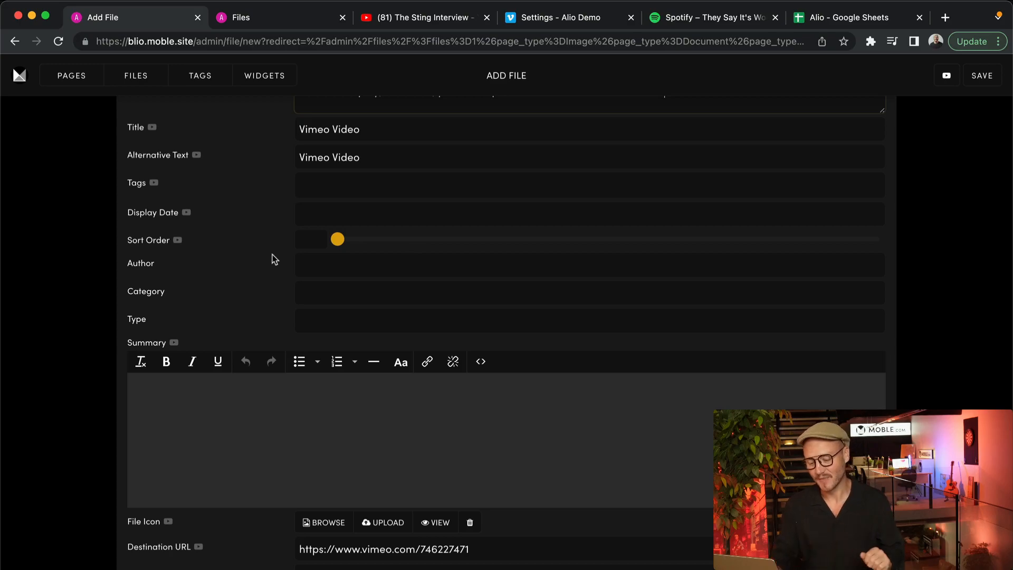
- Tag the Vimeo Video file with Media Demo and set its Sort Order to 2
scroll(271, 264, up, 3)
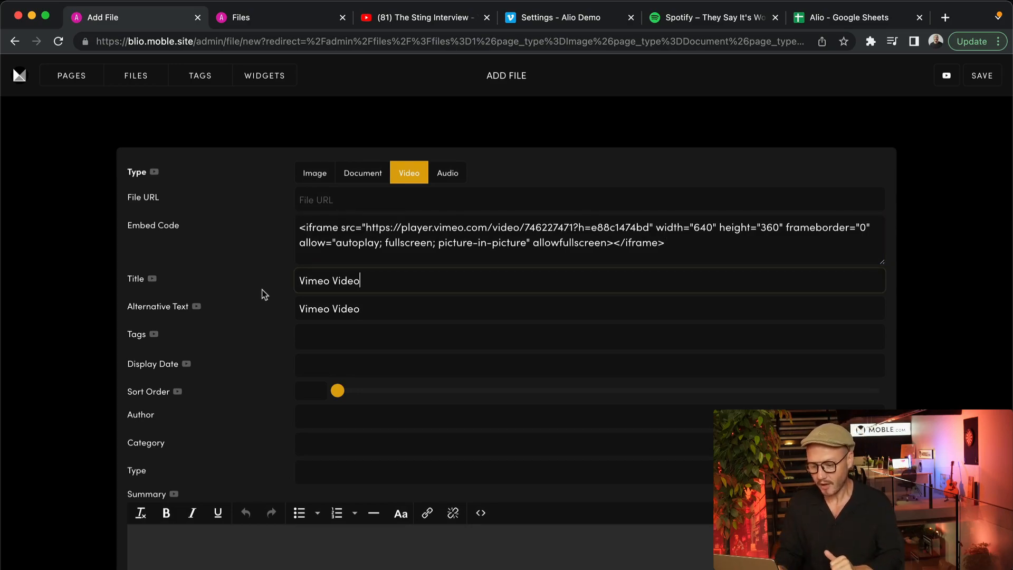
click(300, 336)
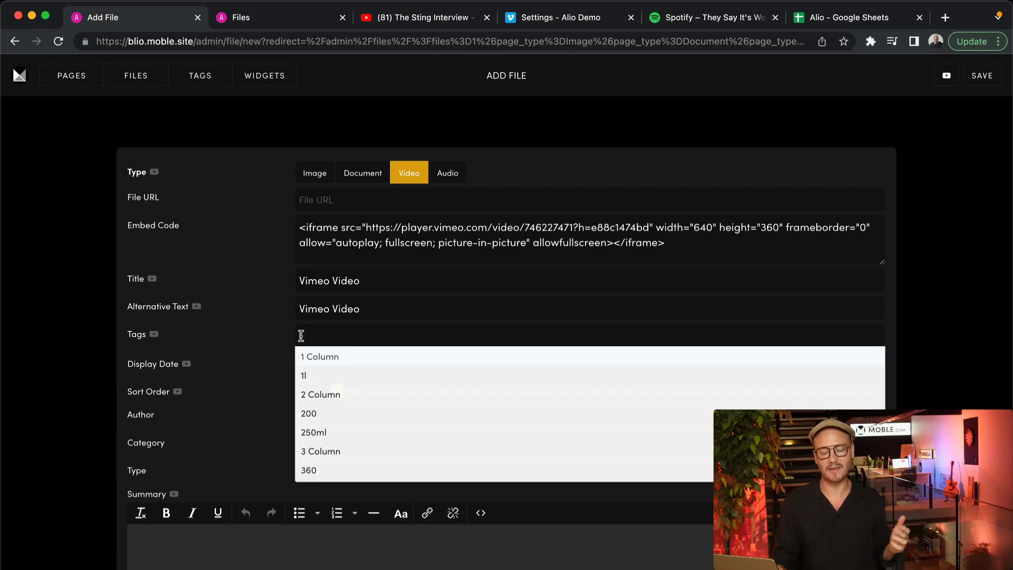
text(Me)
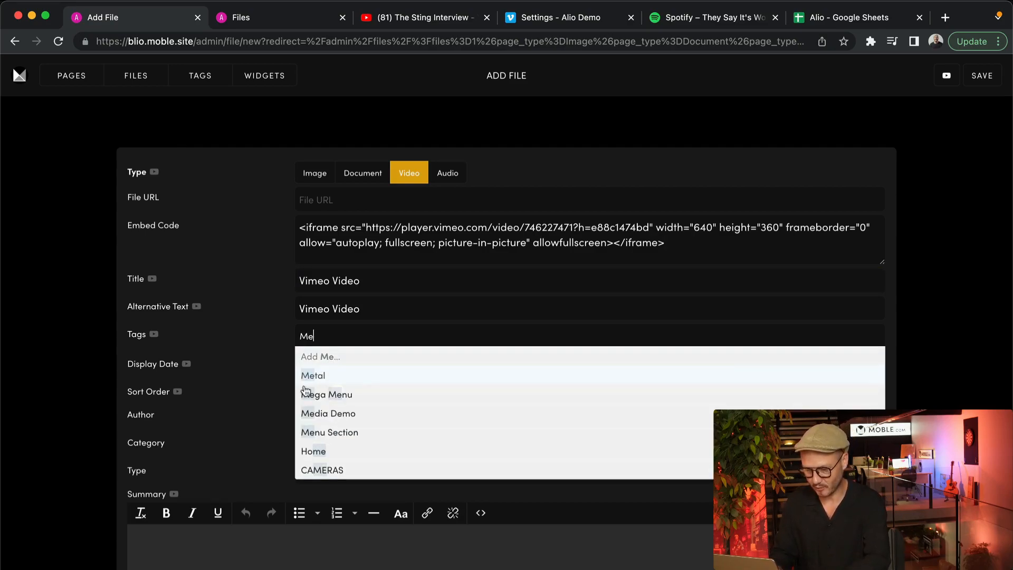
click(329, 413)
click(277, 338)
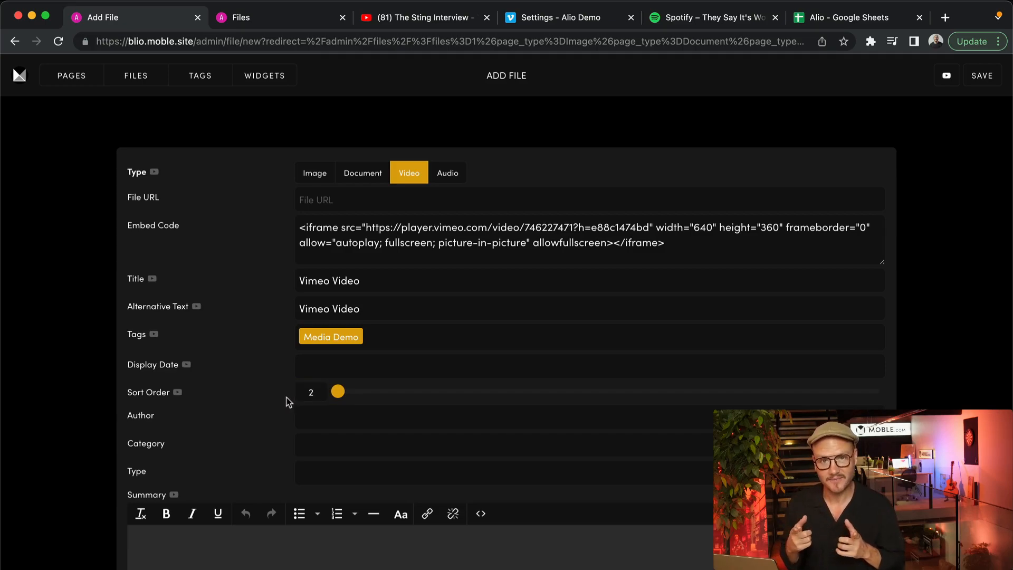
- Choose the existing Image-Square-2 picture as the Vimeo Video's File Icon and save the file
scroll(287, 397, down, 5)
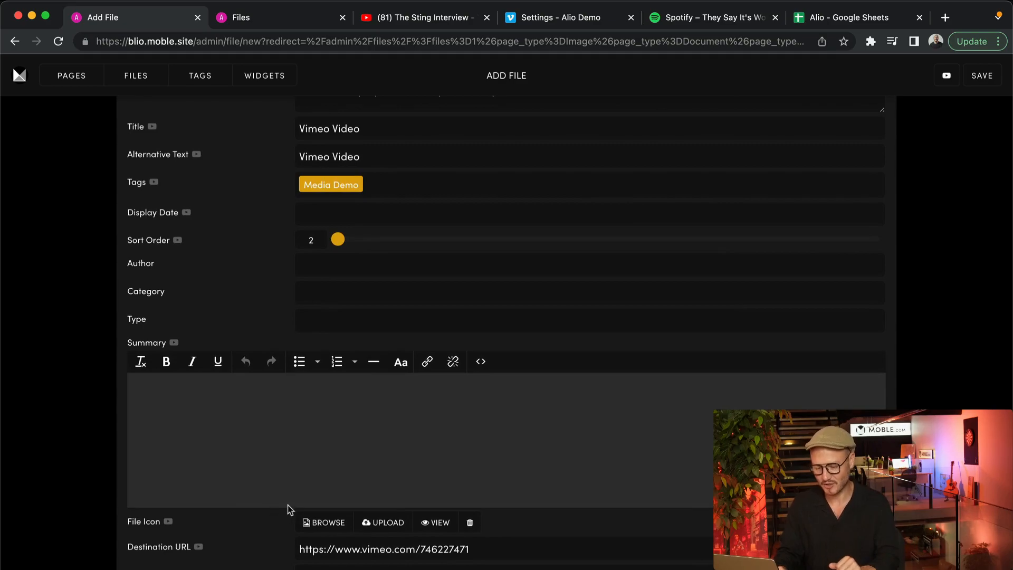
click(325, 521)
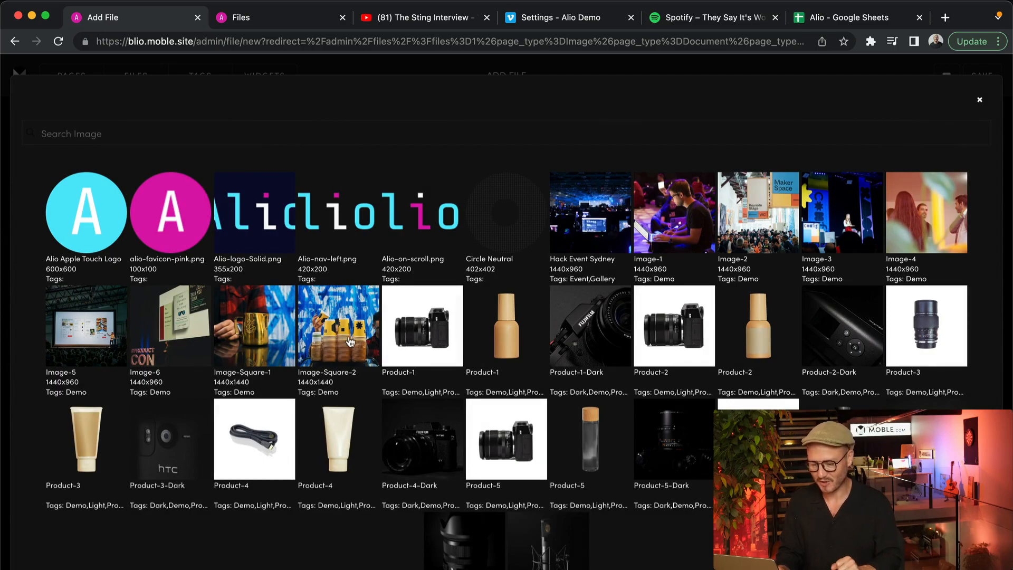
click(352, 334)
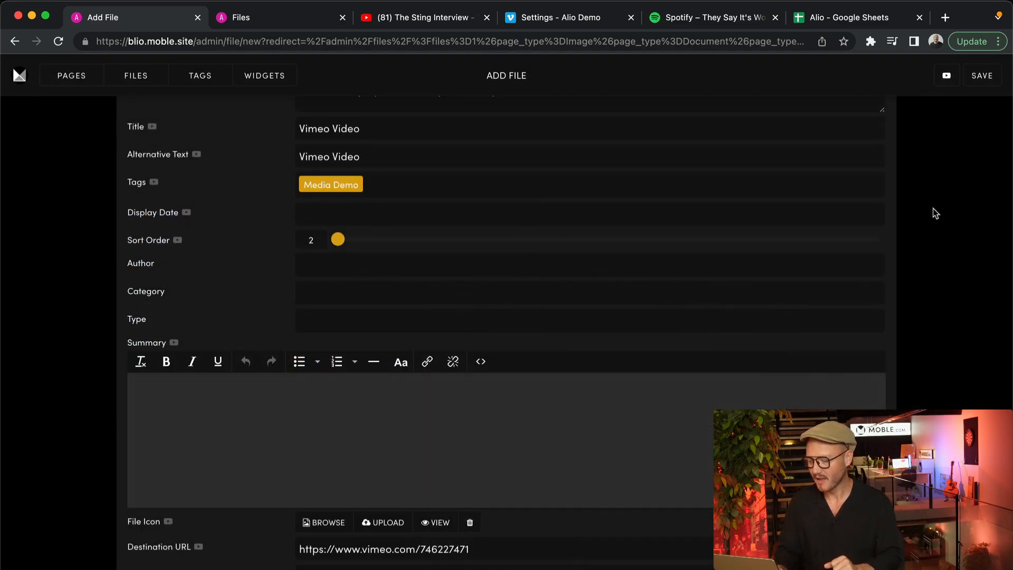
scroll(981, 176, up, 3)
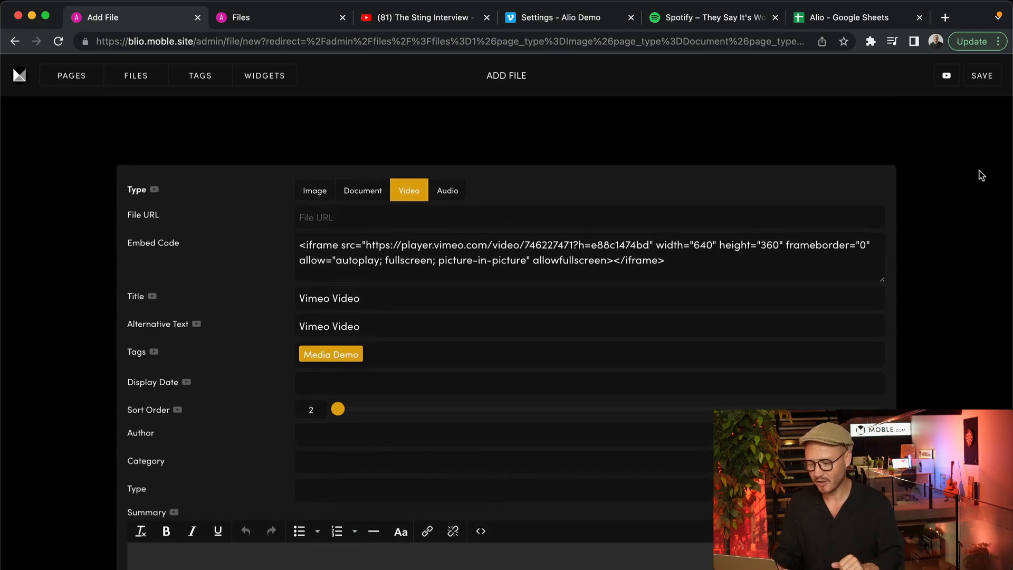
click(981, 76)
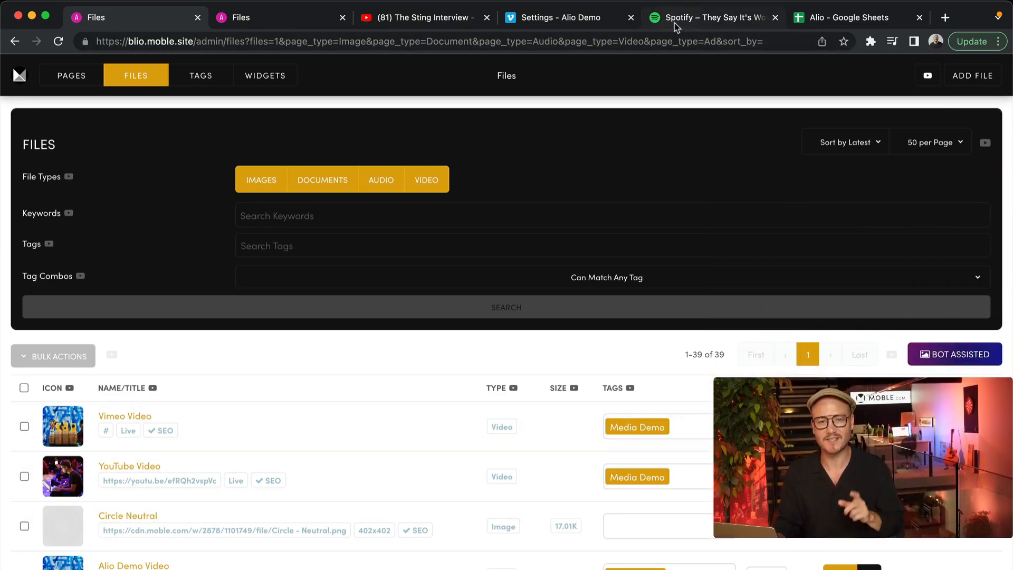
- Add a new file of type Audio with the title and alternative text "Spotify Song"
click(972, 76)
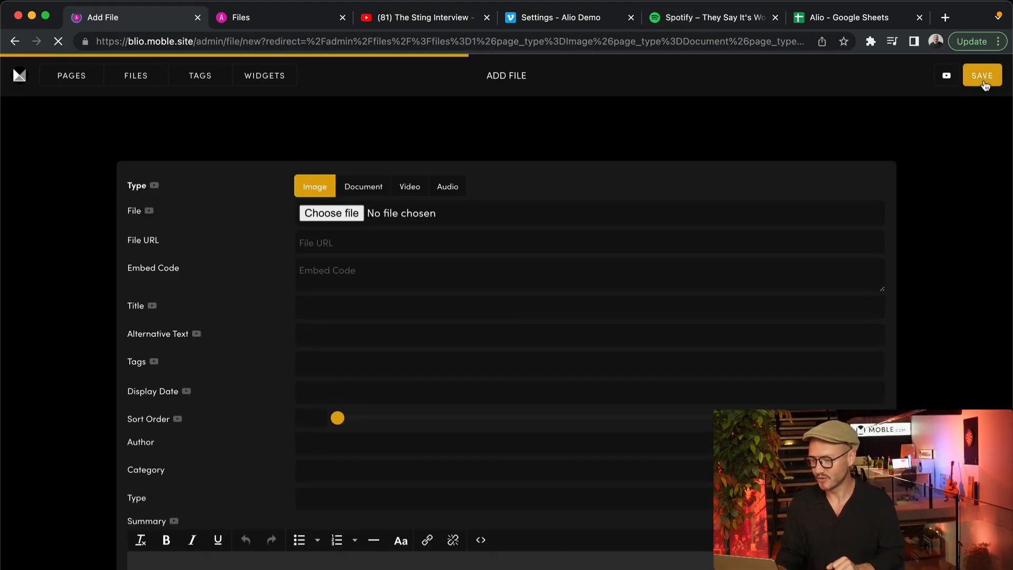
click(304, 310)
text(Spotify S)
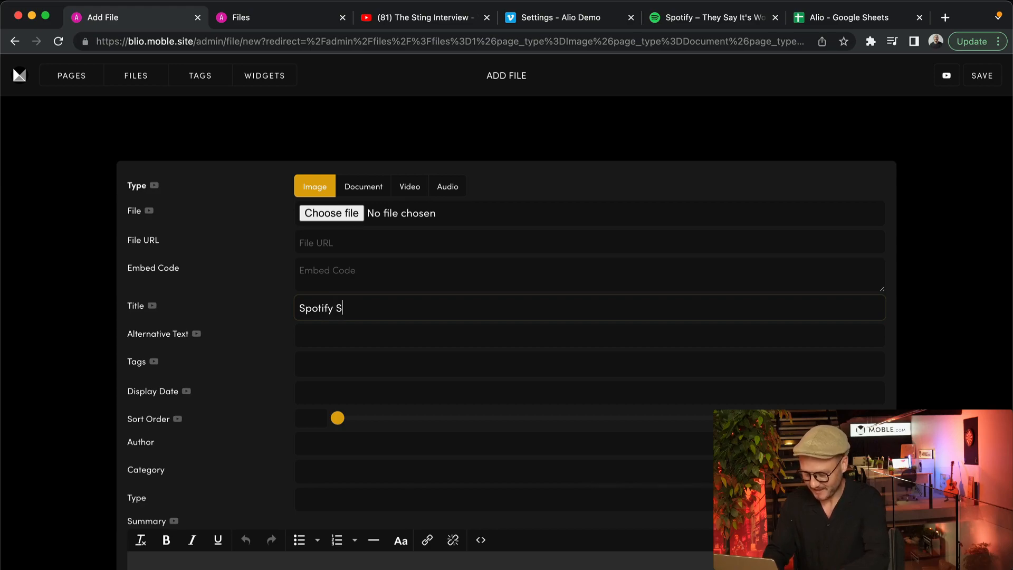
text(ong)
drag(361, 308, 272, 307)
key(ctrl+c)
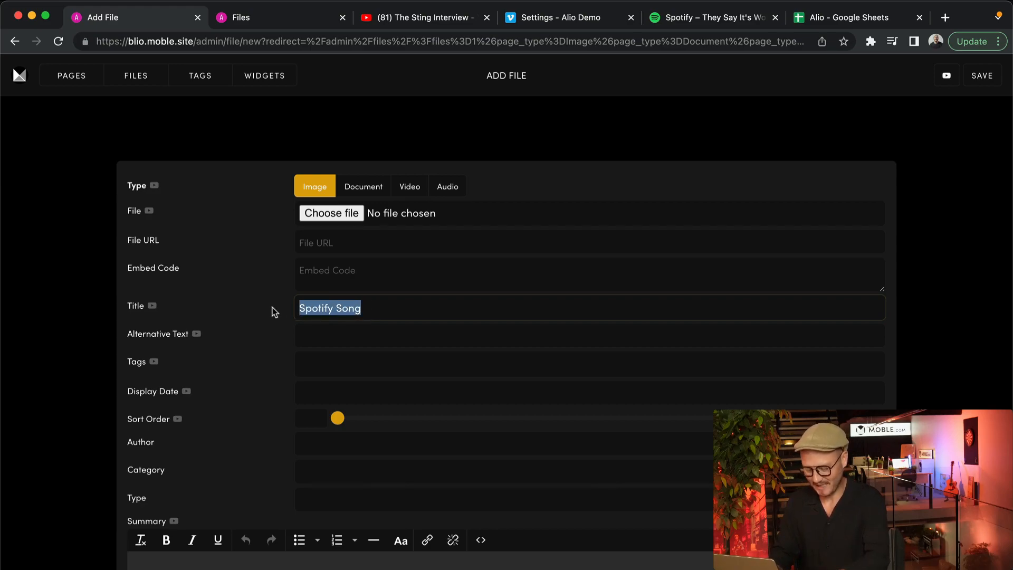
click(312, 342)
key(ctrl+v)
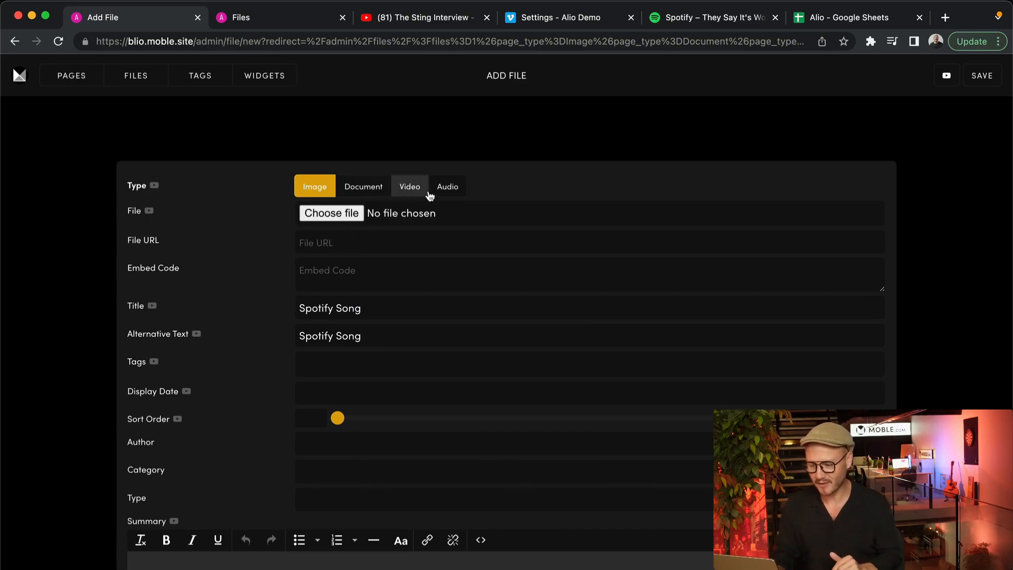
click(447, 191)
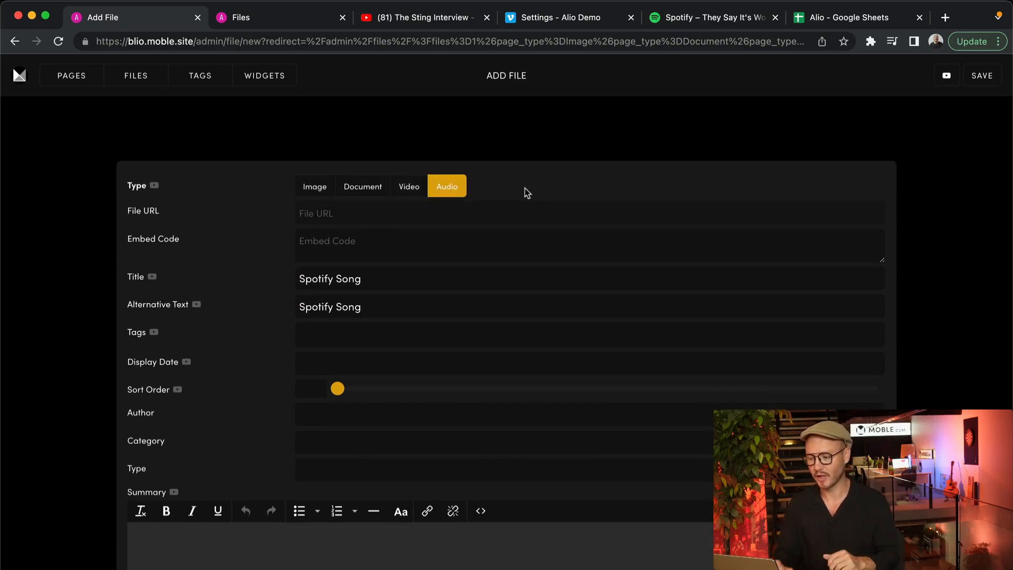
- Switch to Spotify and copy the track embed code for the song They Say It's Wonderful
click(700, 20)
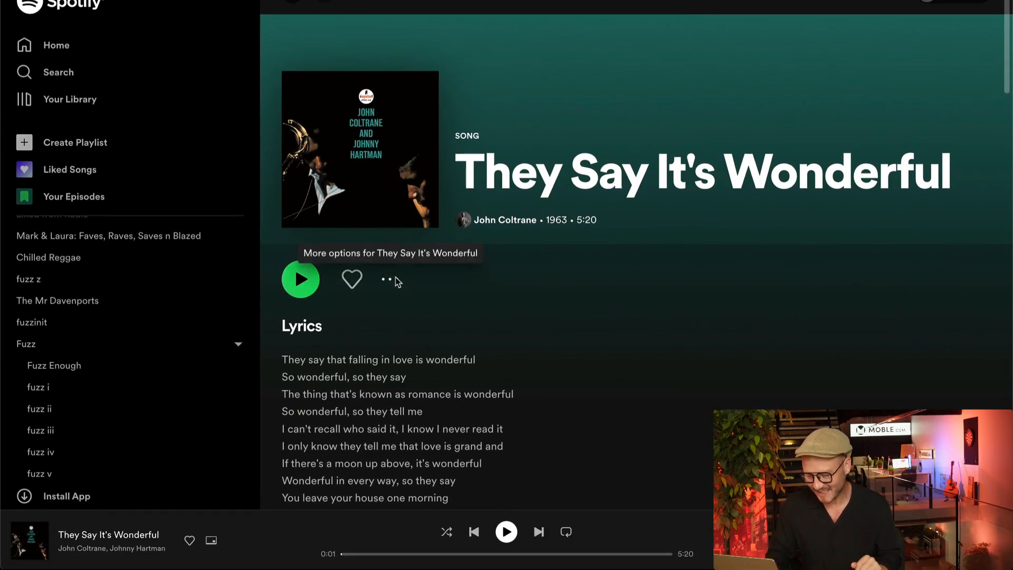
click(391, 280)
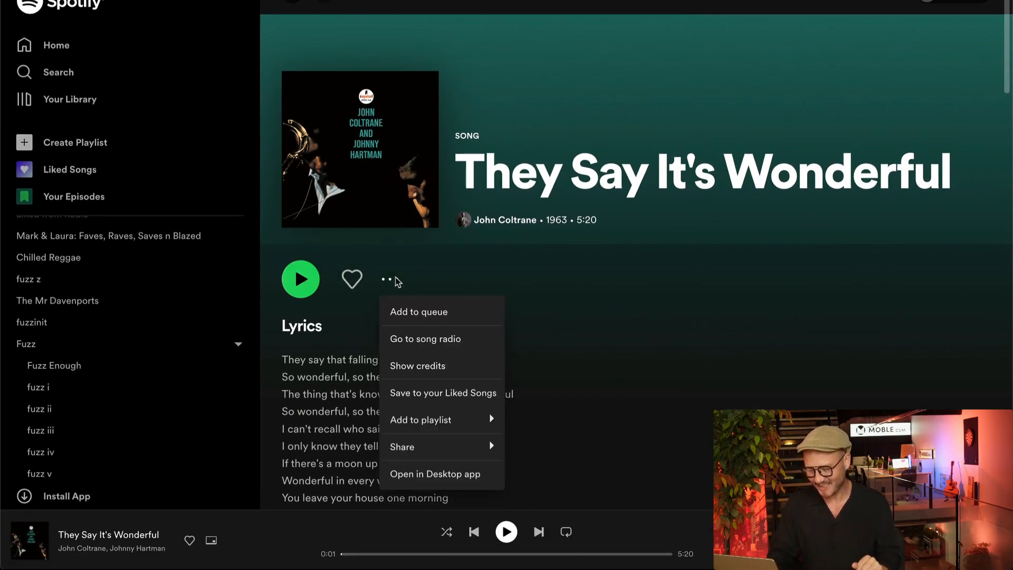
mouse_move(398, 446)
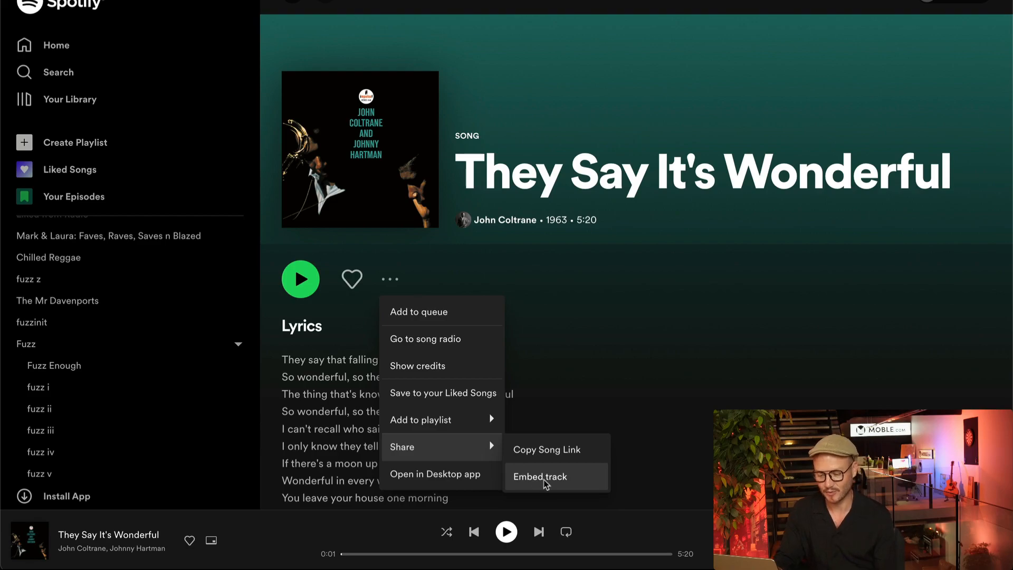
click(545, 483)
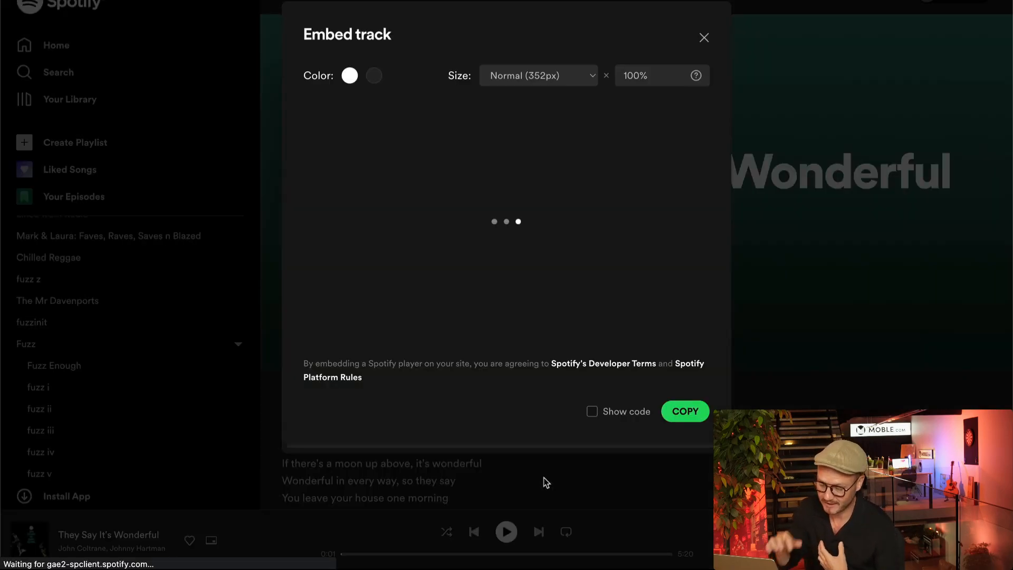
click(676, 412)
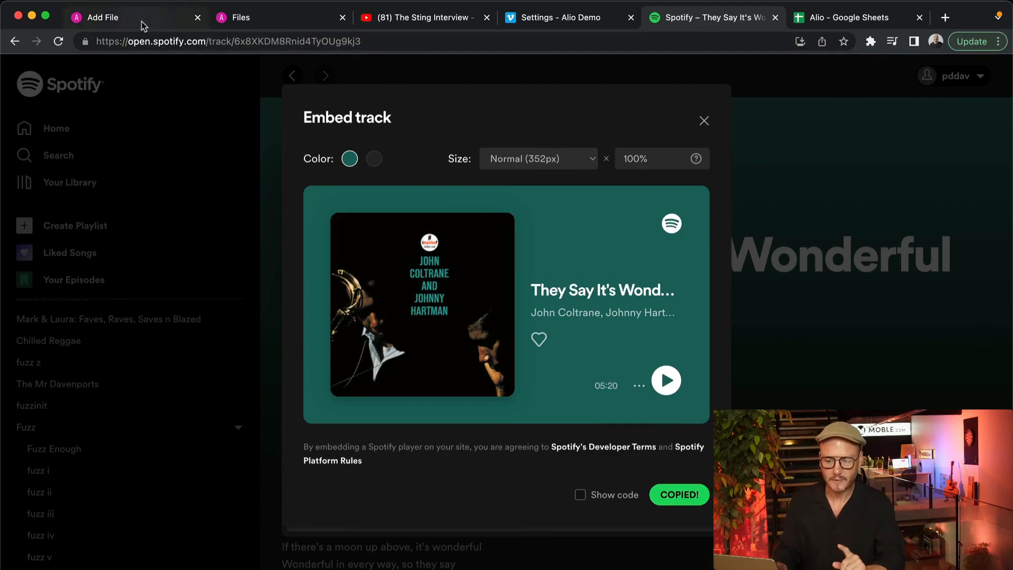
- Return to the Spotify Song file, paste the Spotify iframe as its Embed Code, and review the utm_source=generator part of its Destination URL
click(141, 21)
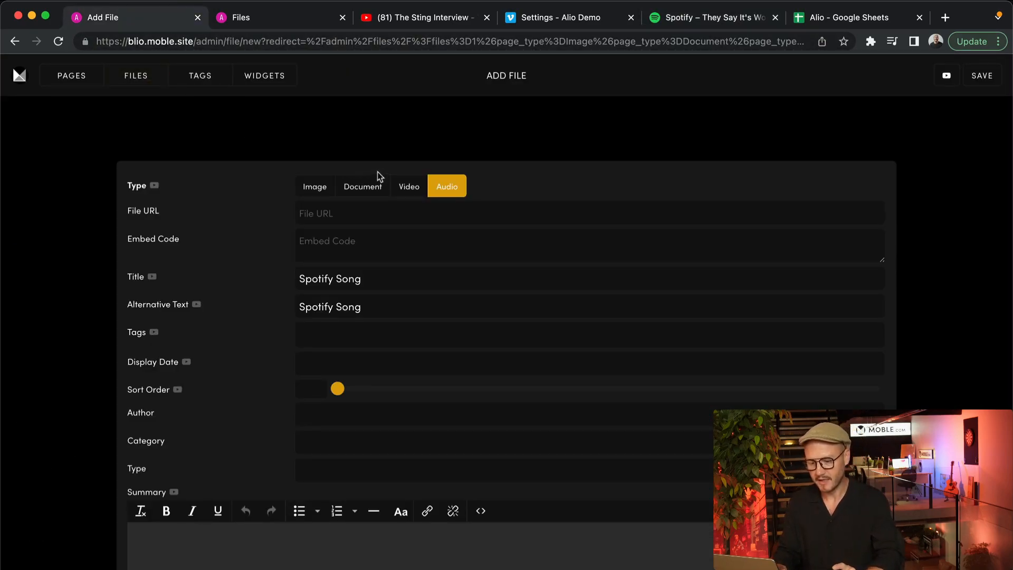
key(super+v)
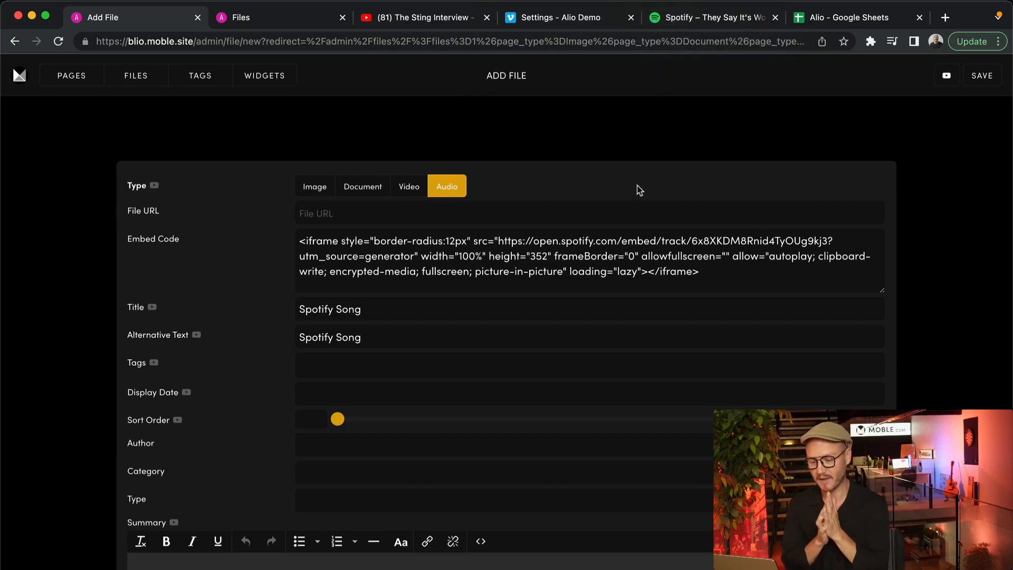
scroll(592, 237, down, 4)
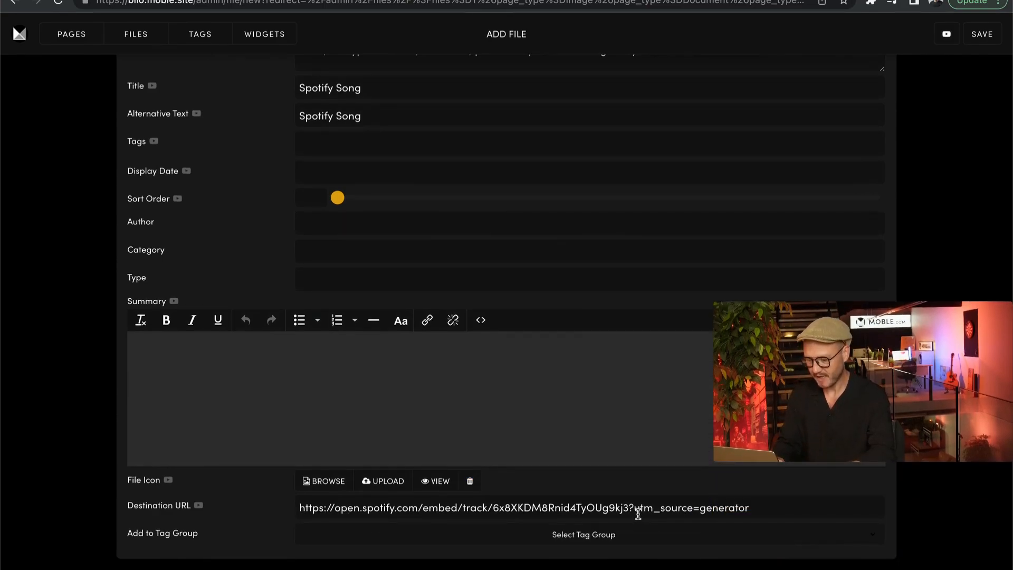
drag(628, 509, 774, 510)
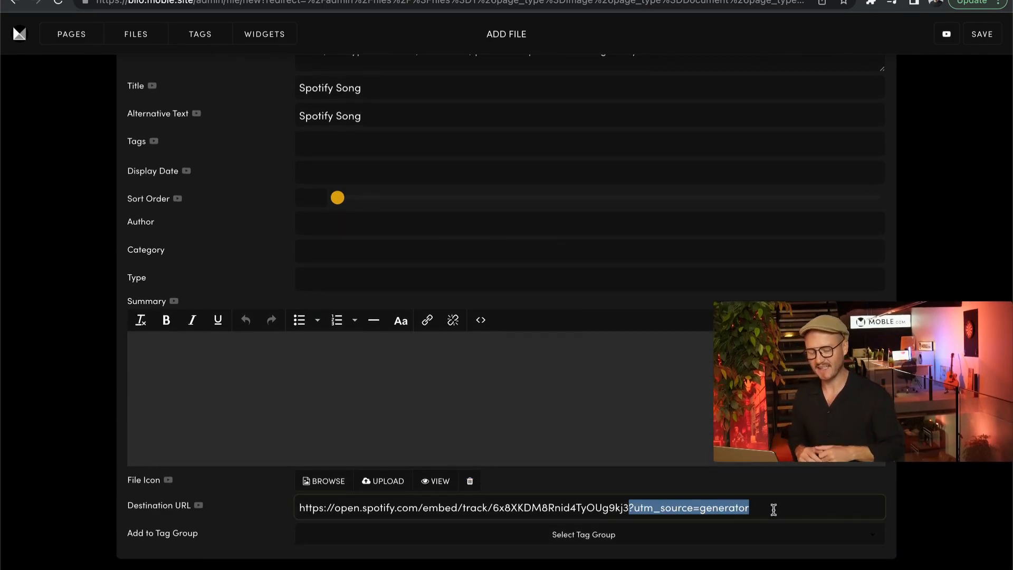
scroll(774, 510, up, 4)
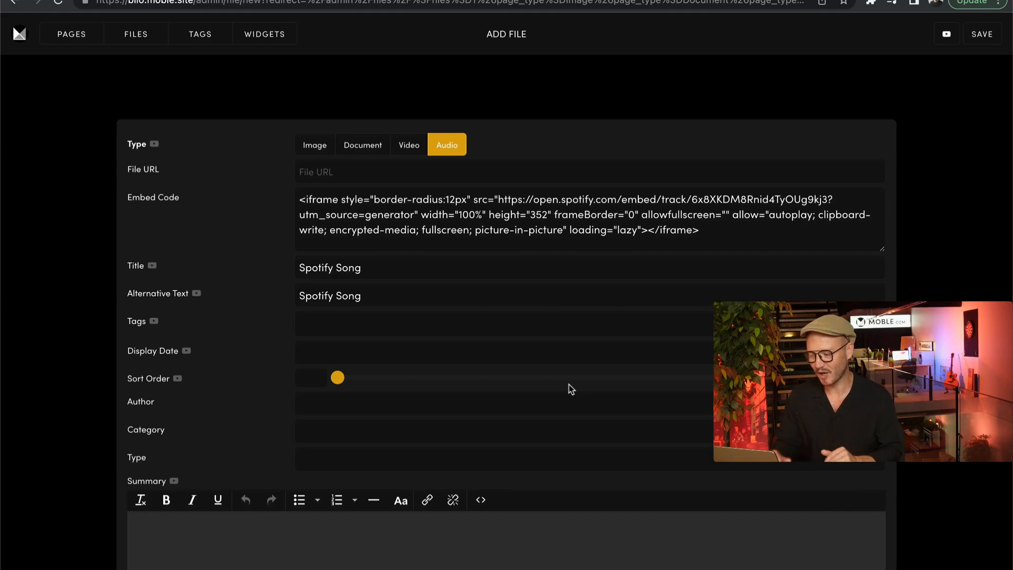
scroll(613, 421, down, 4)
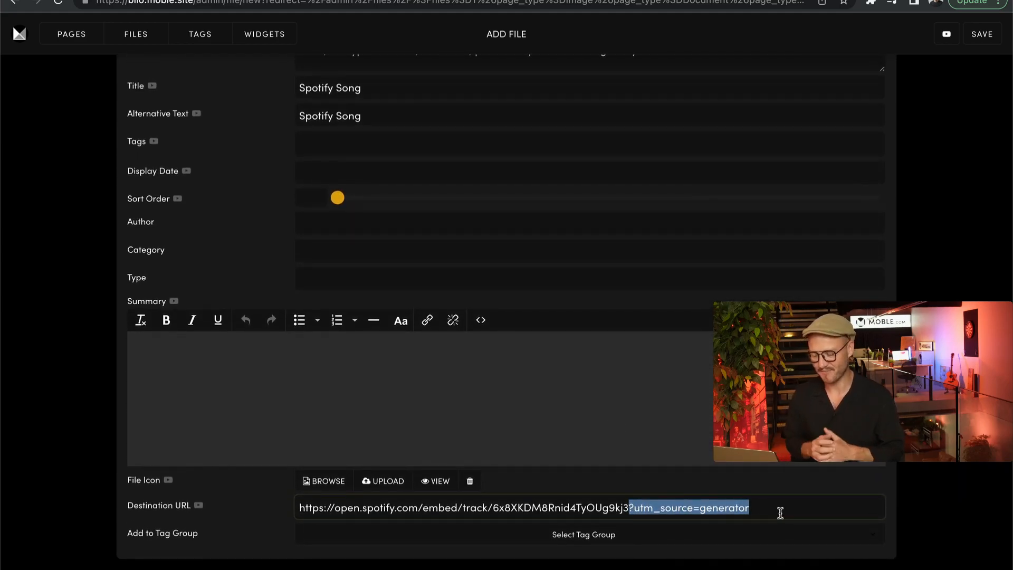
scroll(780, 92, up, 4)
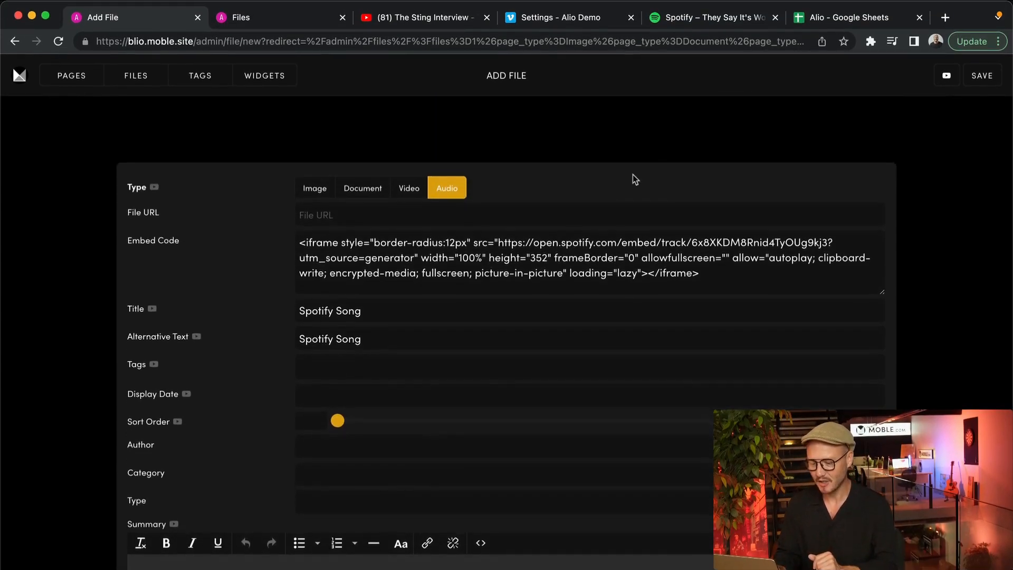
- Choose the existing Image-6 picture as the Spotify Song's File Icon
scroll(372, 245, down, 4)
scroll(372, 287, up, 1)
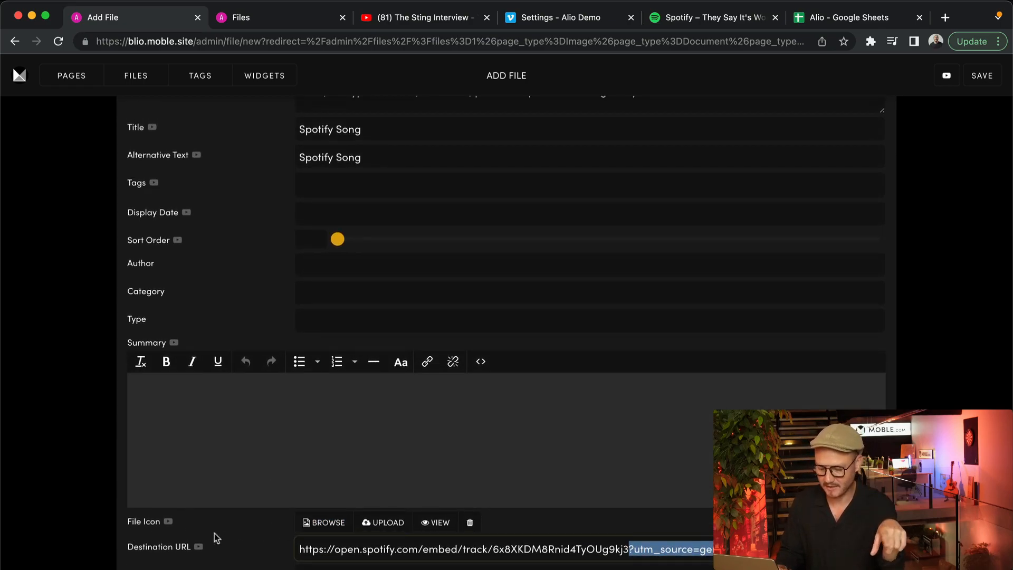
click(325, 528)
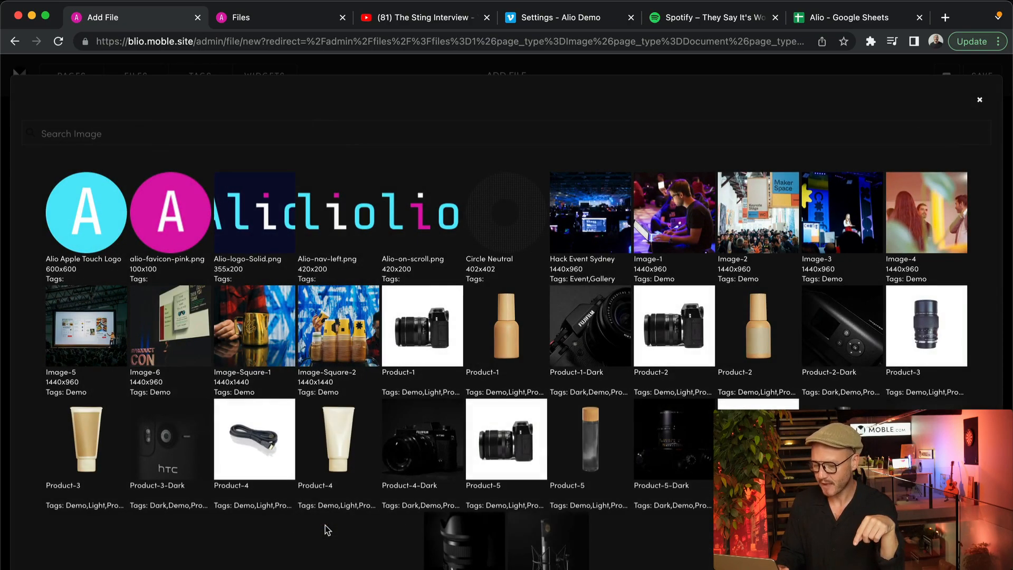
click(157, 339)
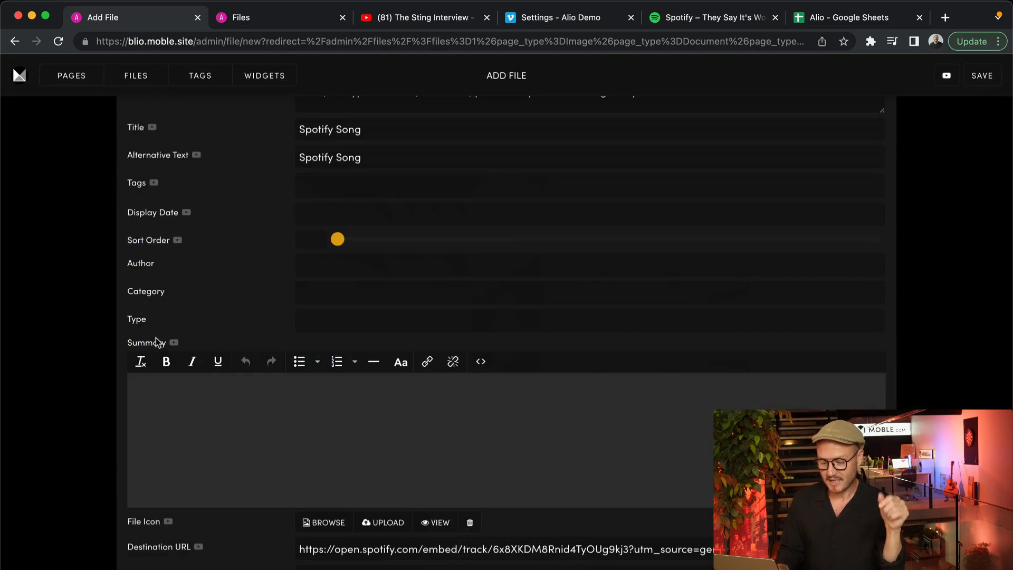
scroll(952, 157, up, 4)
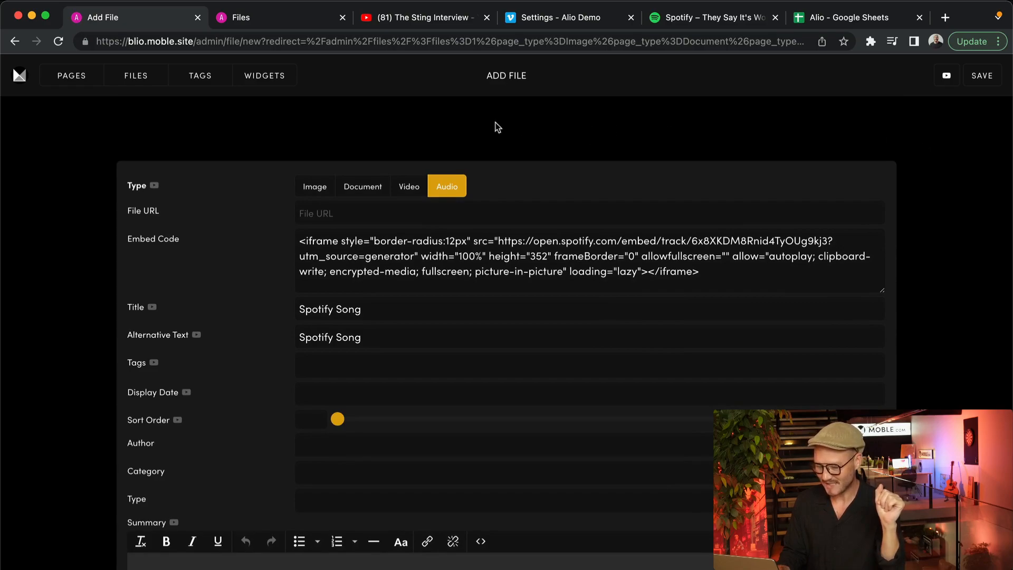
- Tag the Spotify Song file with Media Demo, set its Sort Order to 3, and save it
click(301, 366)
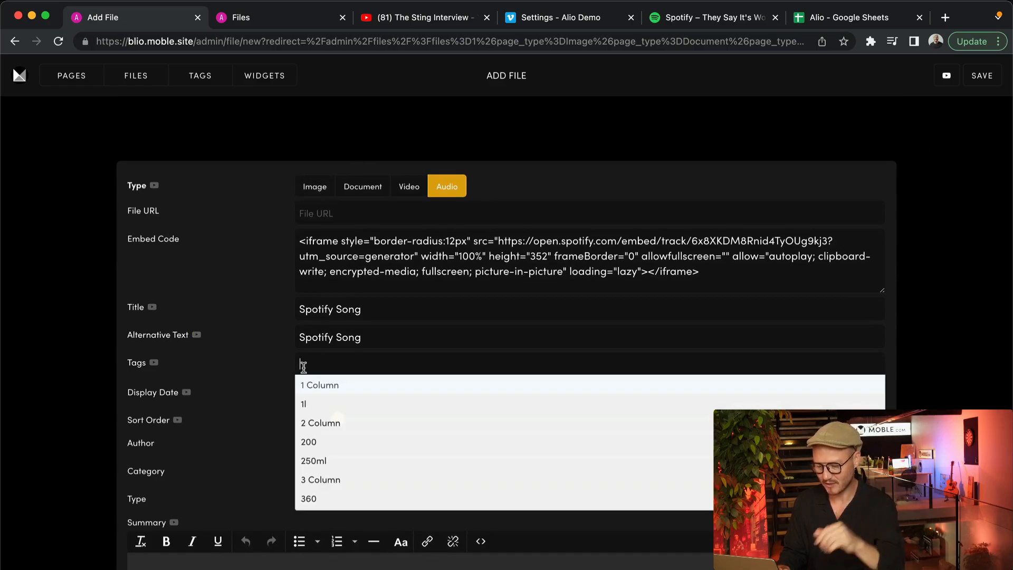
text(Med)
click(312, 403)
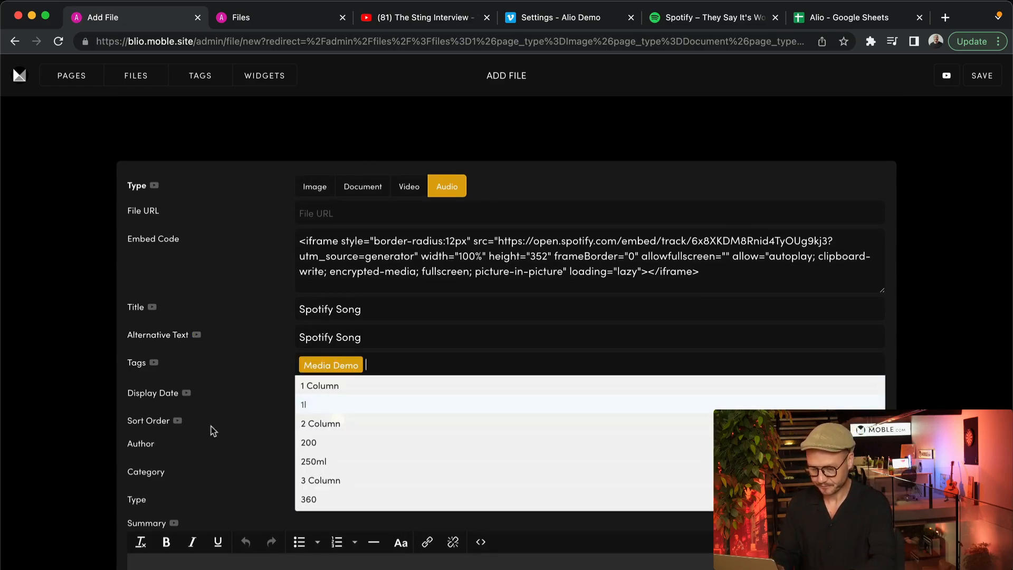
click(245, 449)
click(312, 423)
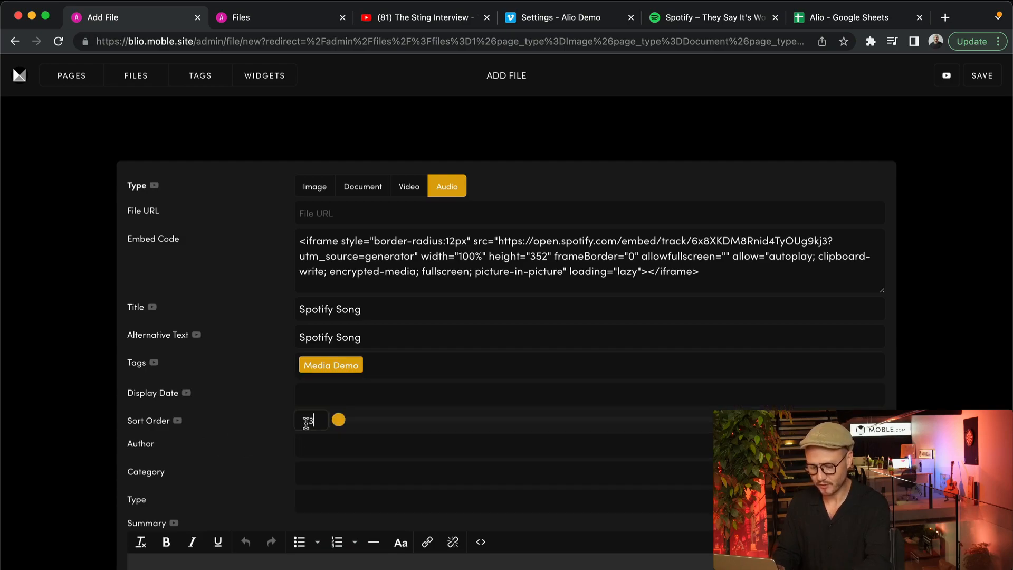
text(3)
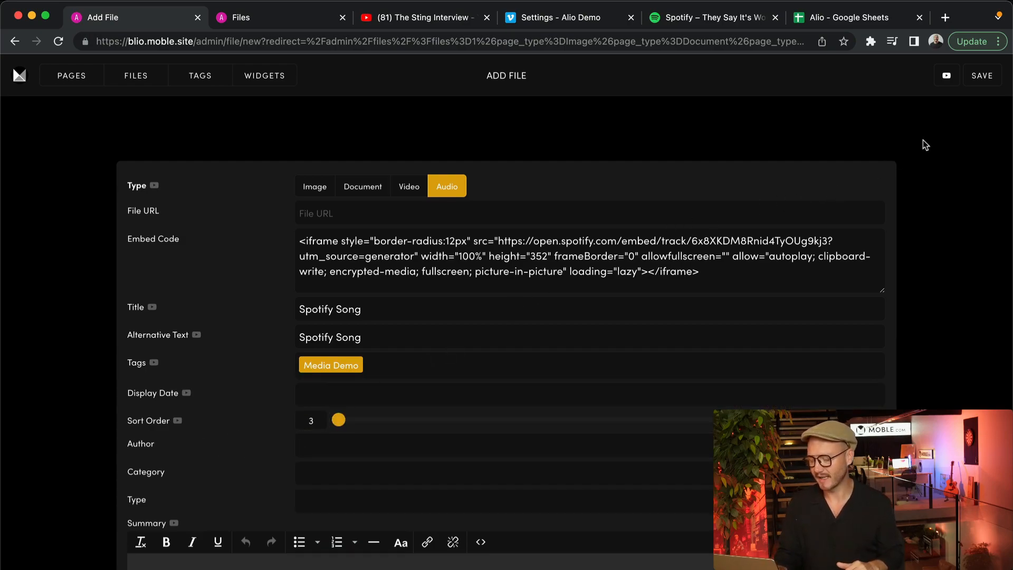
click(977, 76)
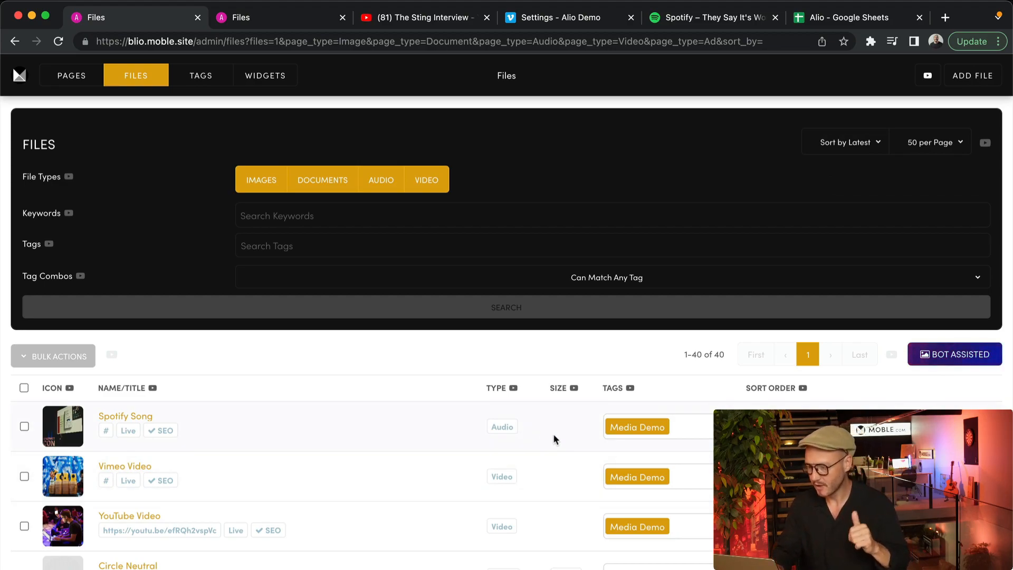
- Start a new file entry of type Document and choose Alio.xlsx as its file
click(969, 80)
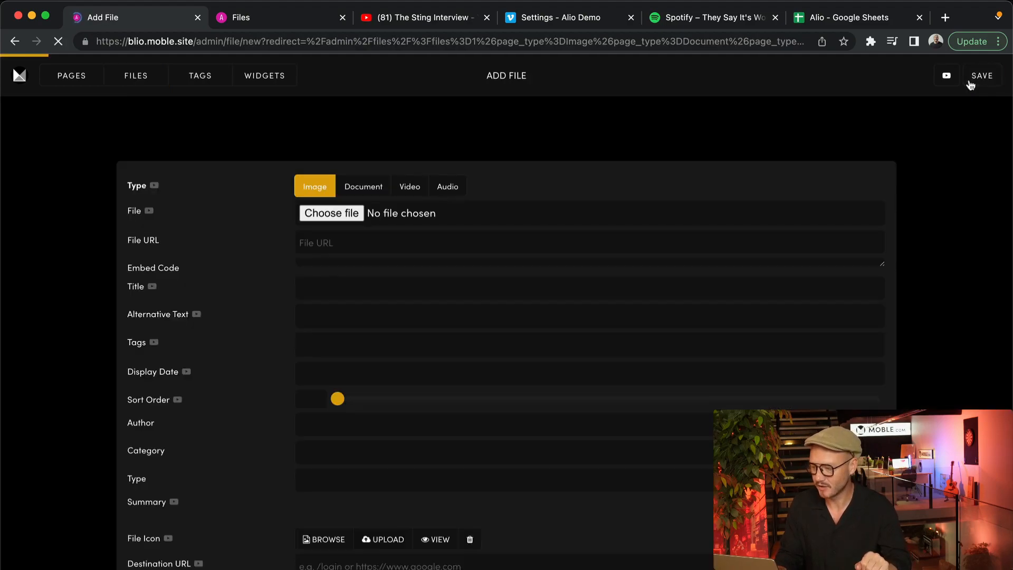
click(357, 179)
click(329, 212)
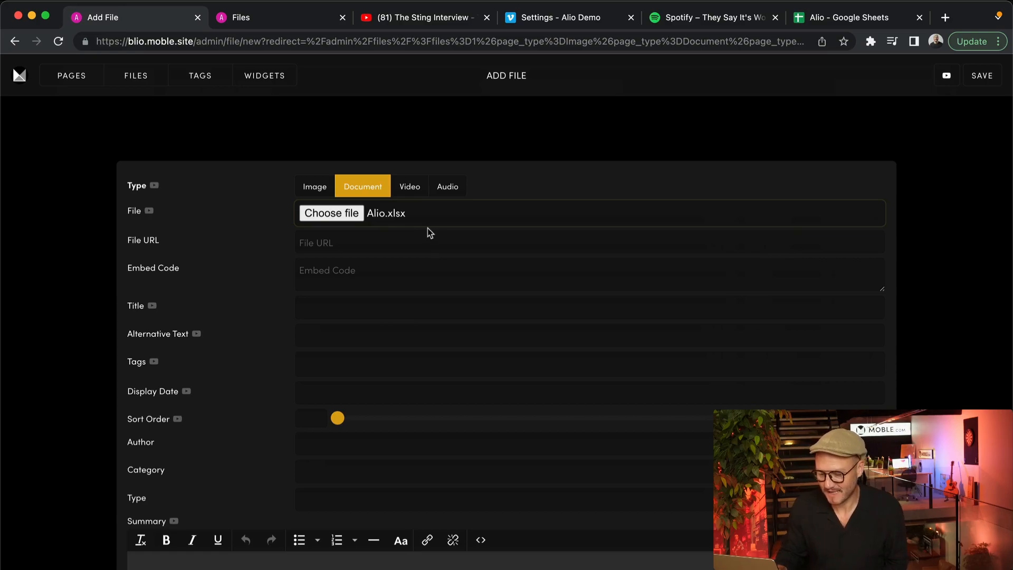
- Enter Excel Doc as both the Title and the Alternative Text of the new document file
click(299, 307)
text(E)
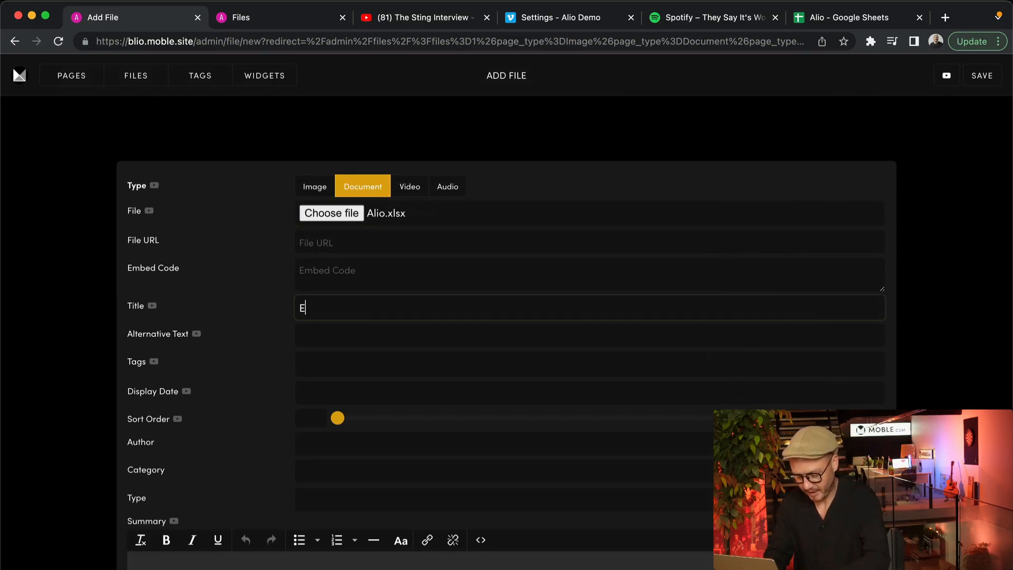
text(xcel)
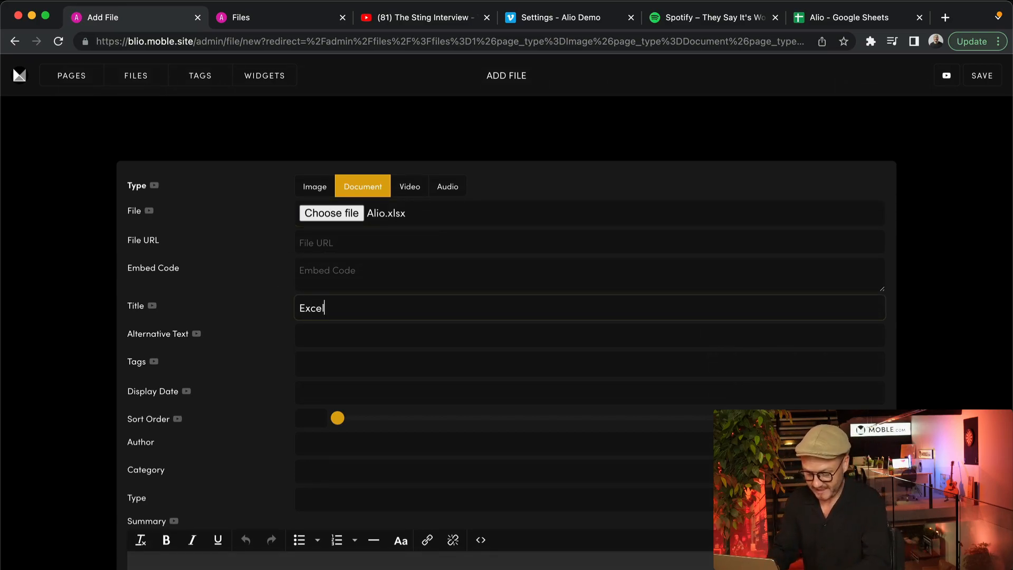
text( Doc)
triple_click(329, 312)
click(323, 332)
key(ctrl+v)
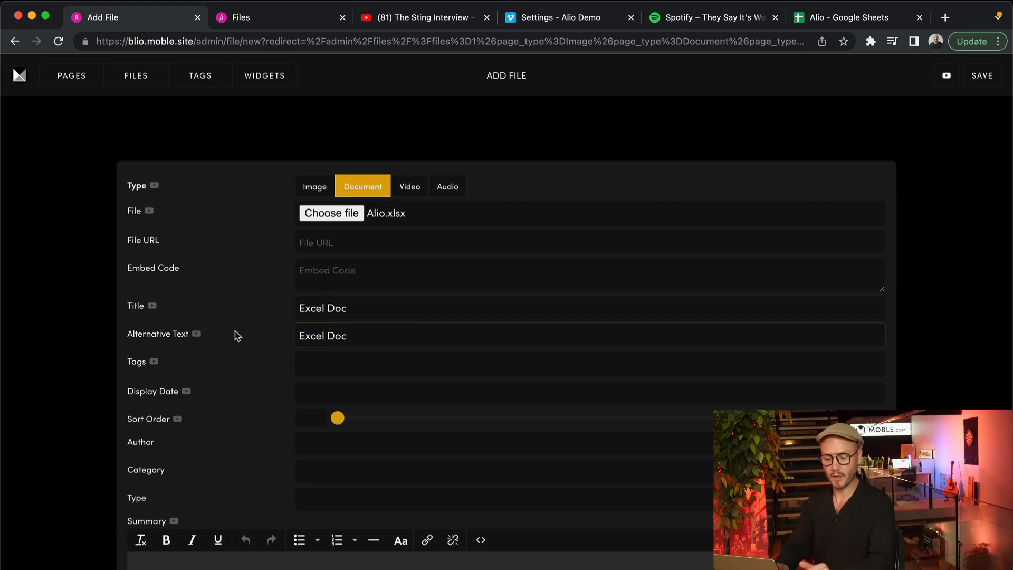
- Tag the Excel Doc file with the existing Media Demo tag and set its Sort Order to 4
text(Med)
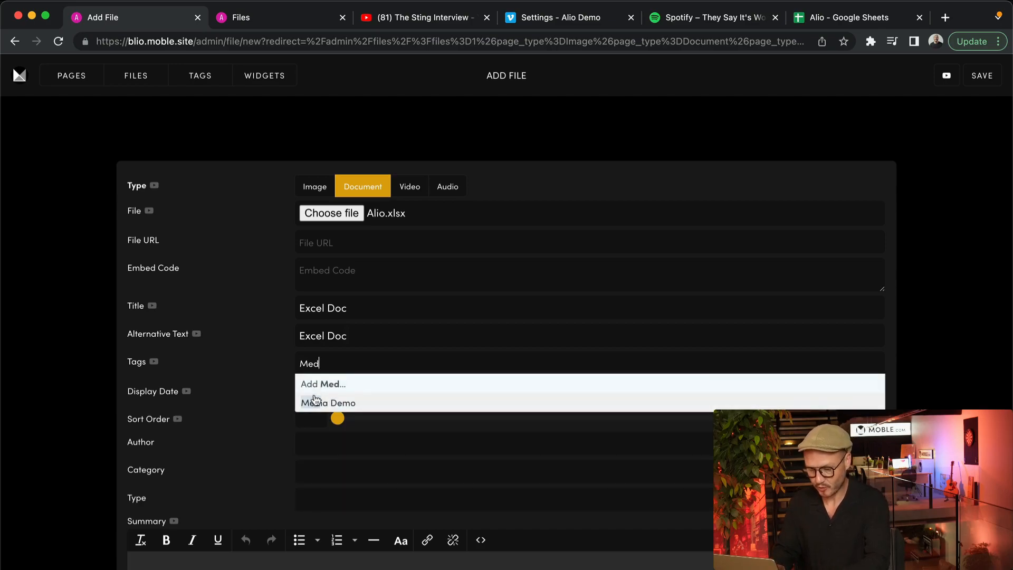
click(330, 401)
click(274, 406)
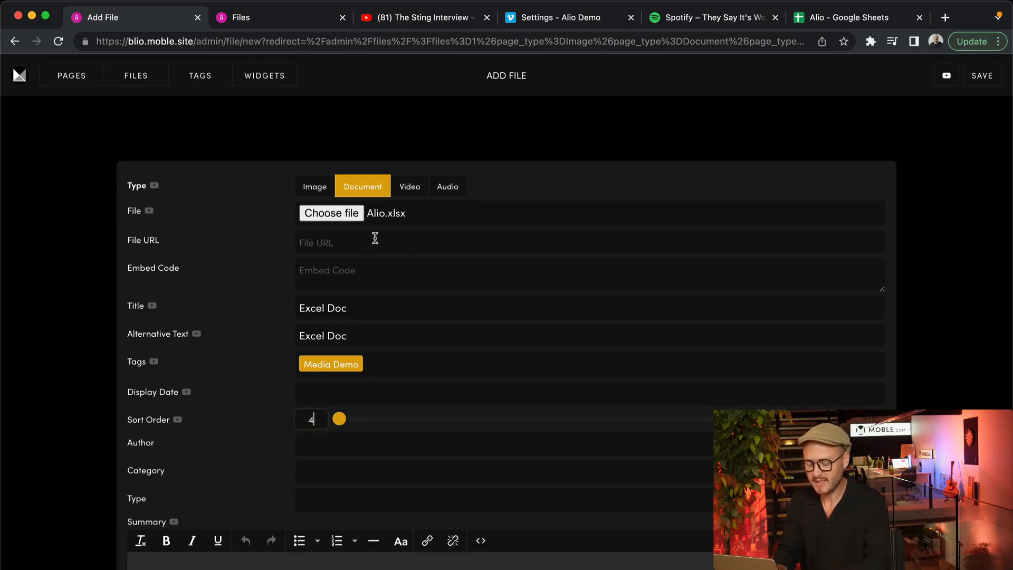
- Choose the existing Image-4 picture as the Excel Doc's File Icon and save the file
scroll(297, 389, down, 5)
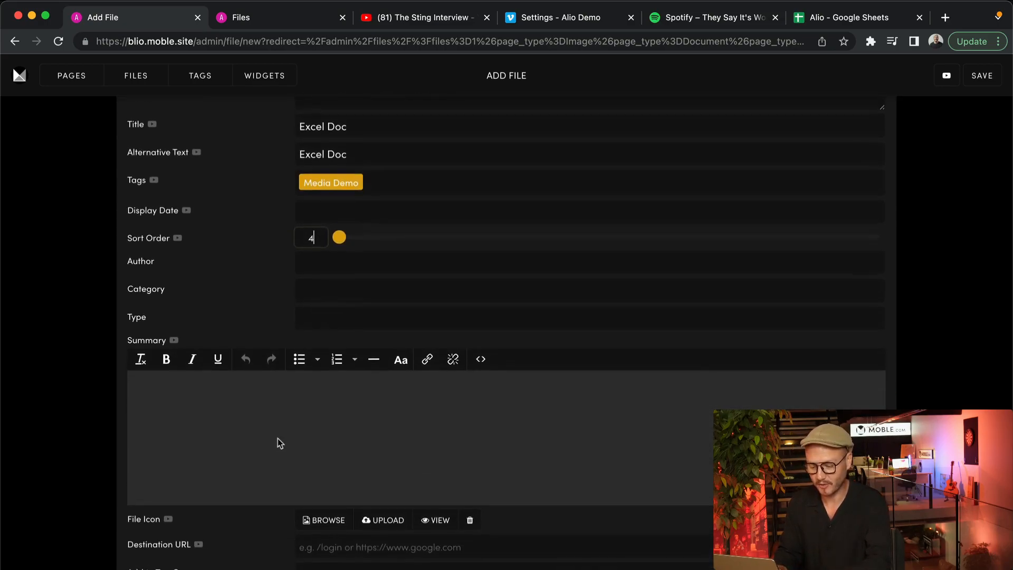
click(328, 522)
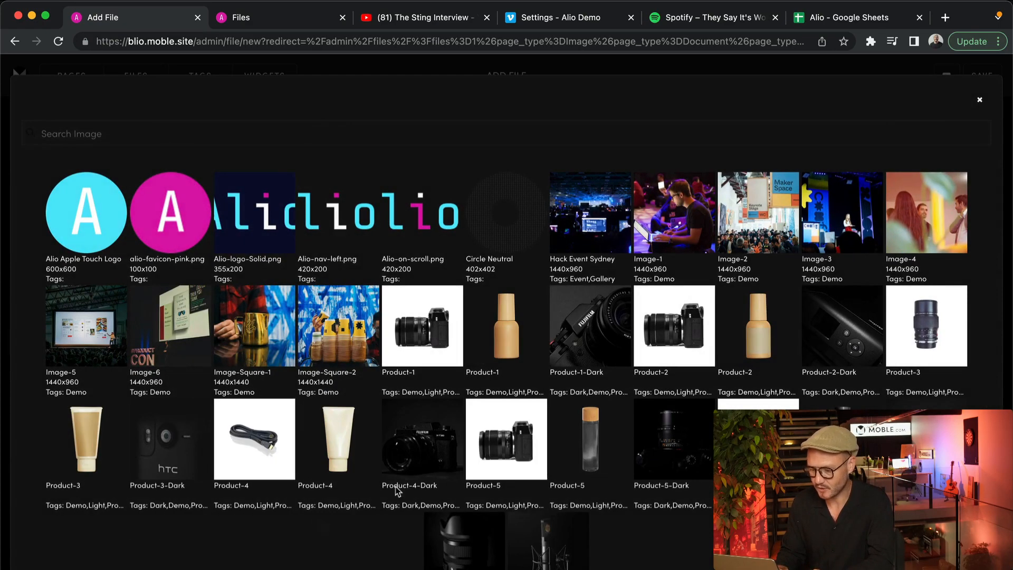
click(942, 200)
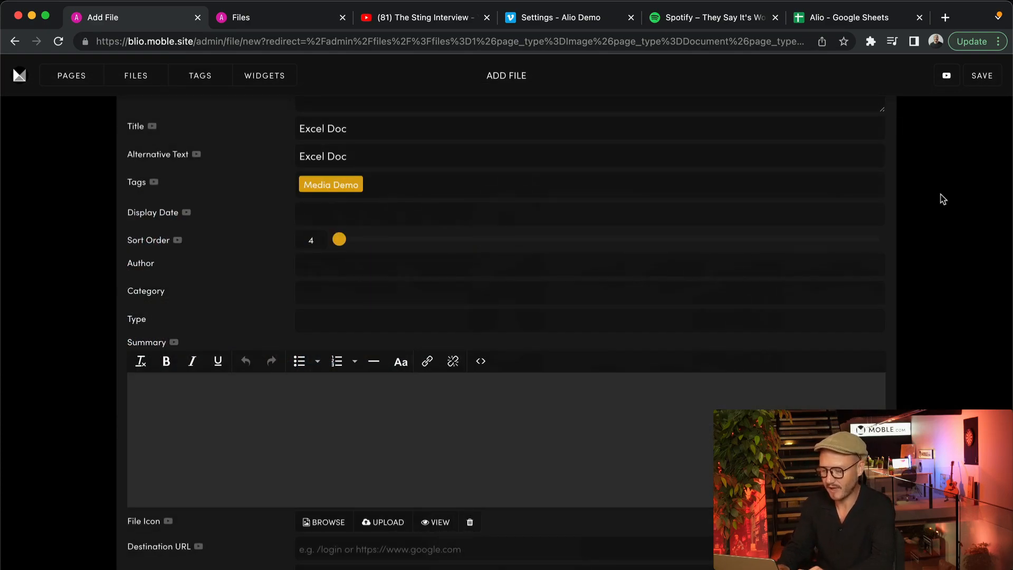
scroll(944, 200, up, 3)
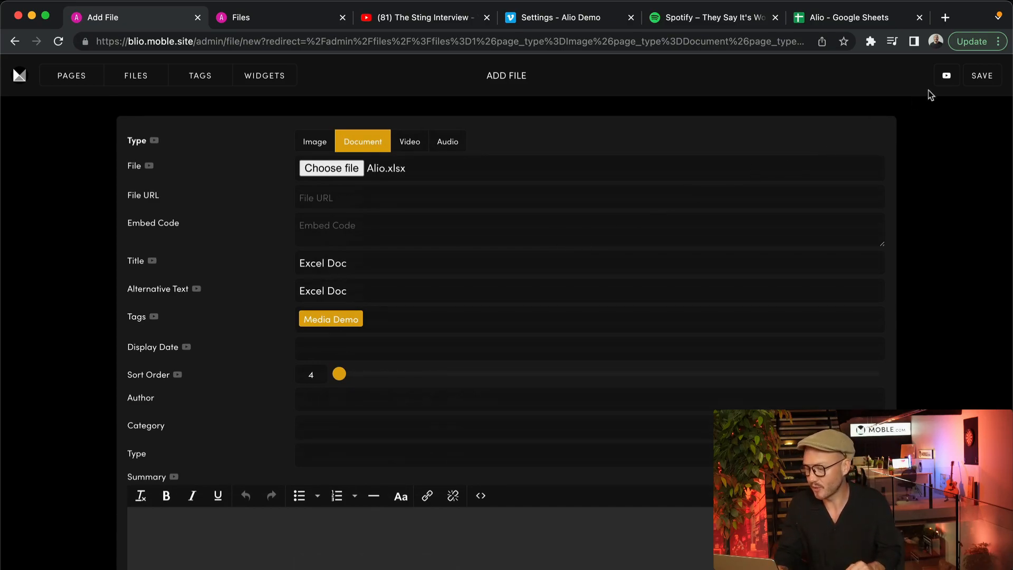
click(977, 80)
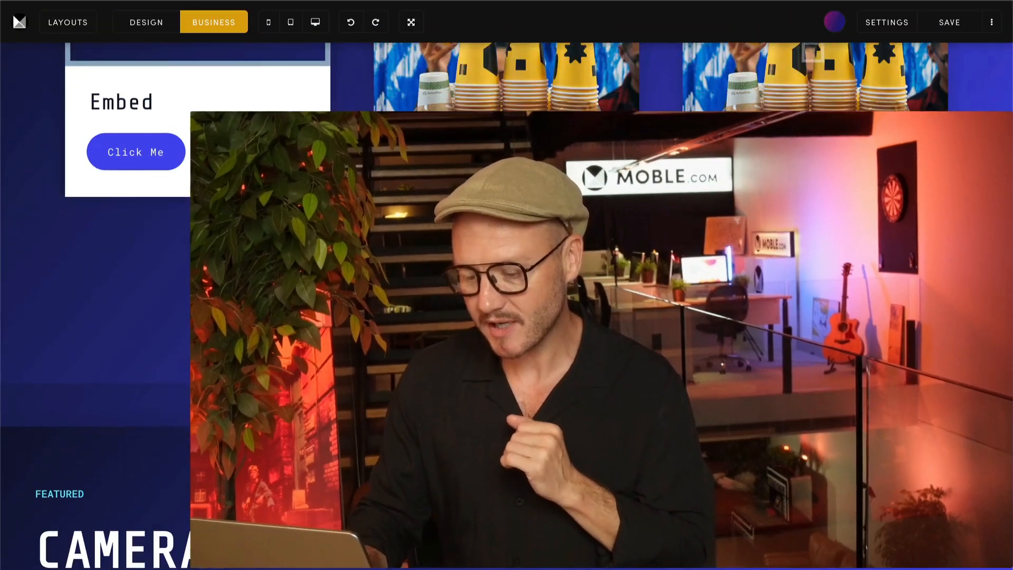
- In the page editor, replace the CAMERAS heading of the Featured section with MEDIA
scroll(271, 388, down, 8)
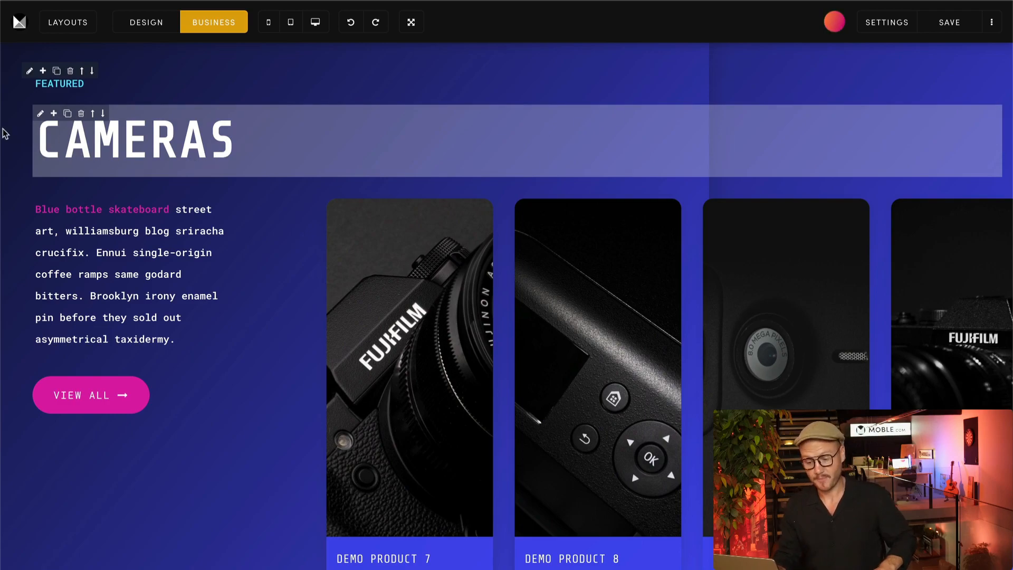
double_click(134, 152)
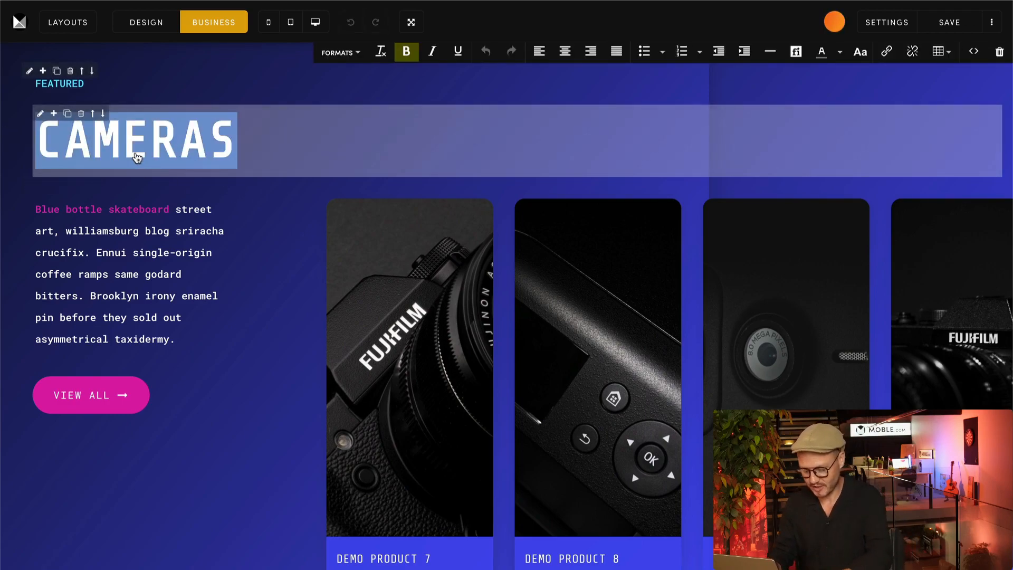
text(MEDIA)
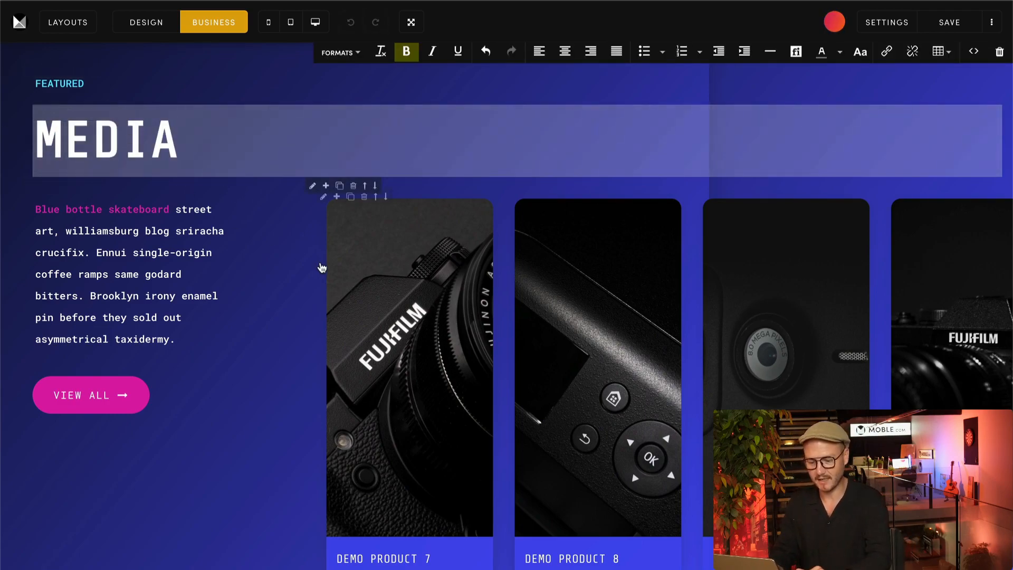
- Change the camera slider widget's content types from Product to Document, Audio and Video, and show only Title, ordered first
click(388, 272)
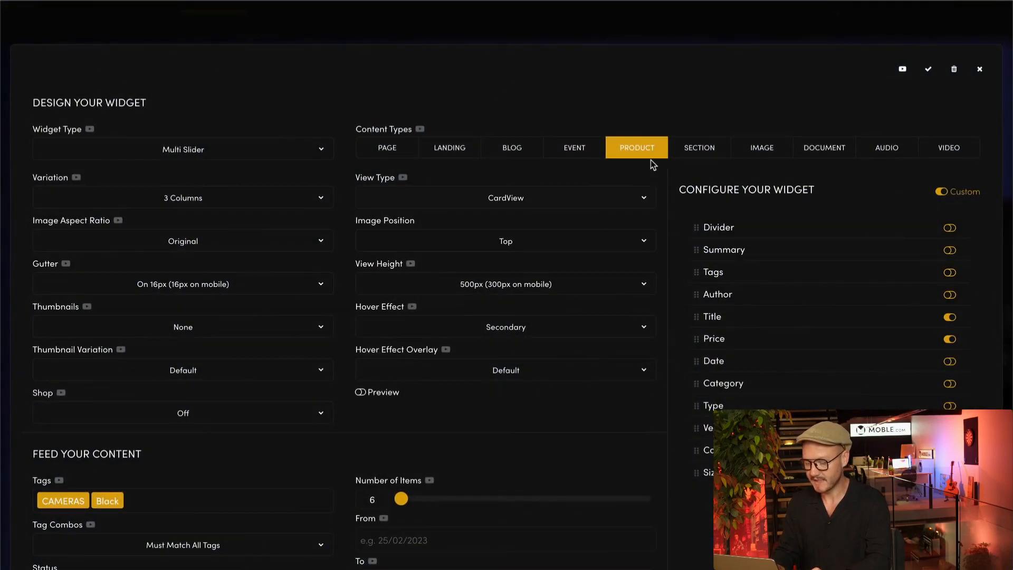
click(642, 146)
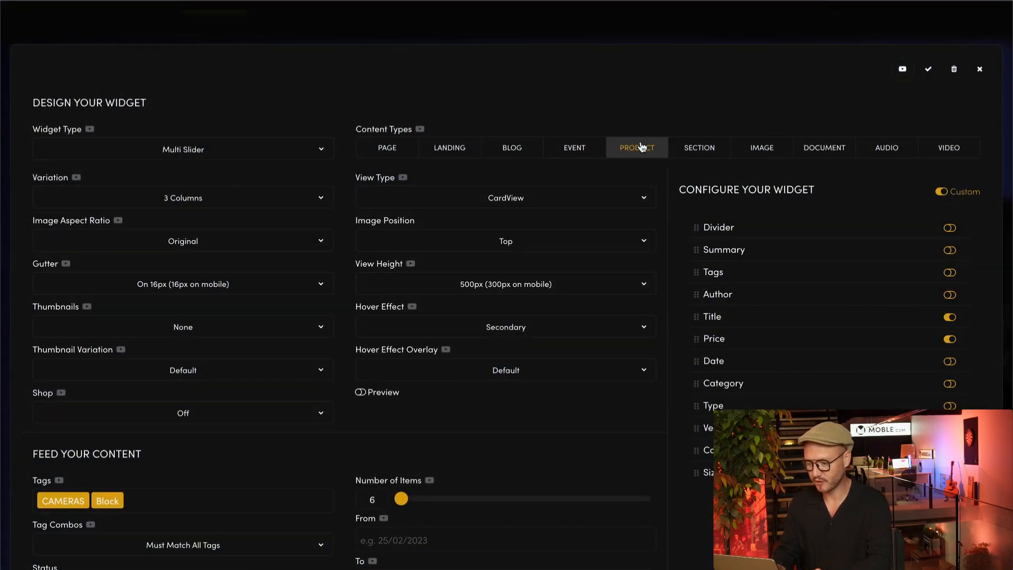
click(823, 148)
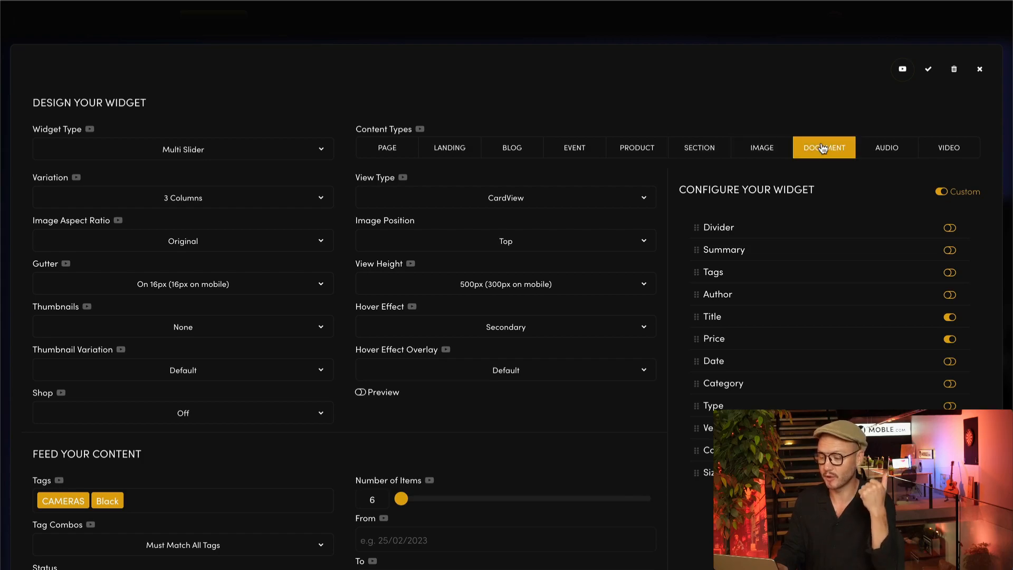
click(888, 149)
click(944, 150)
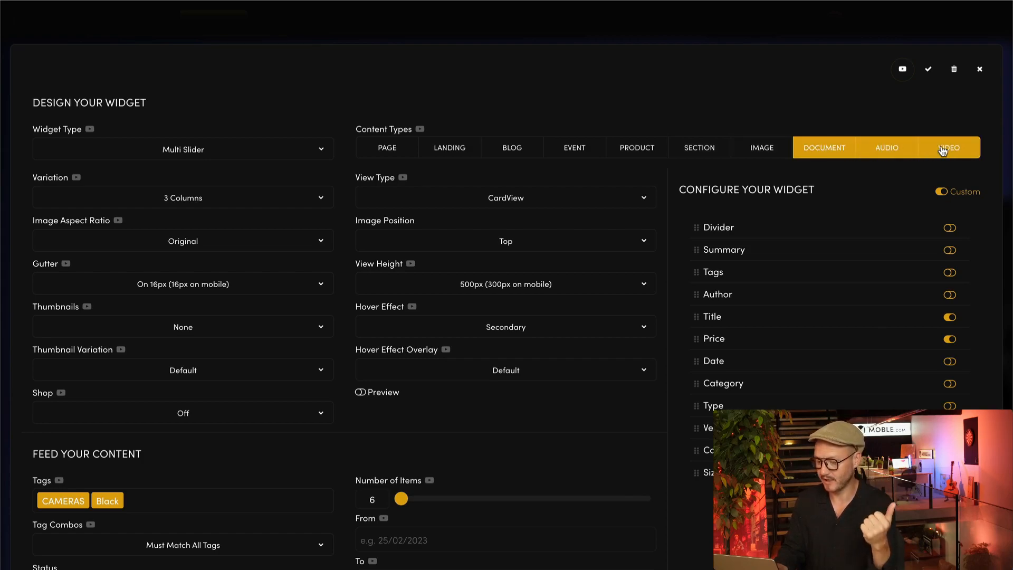
drag(700, 319, 702, 215)
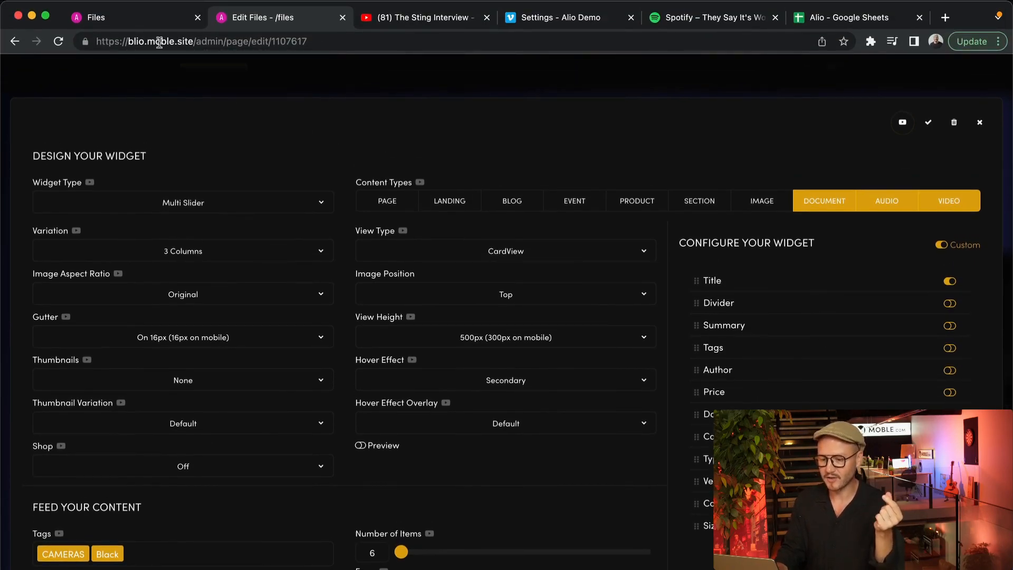
- Examine the Excel Doc file's detail fields in the Files library and return to the widget's display settings
click(141, 18)
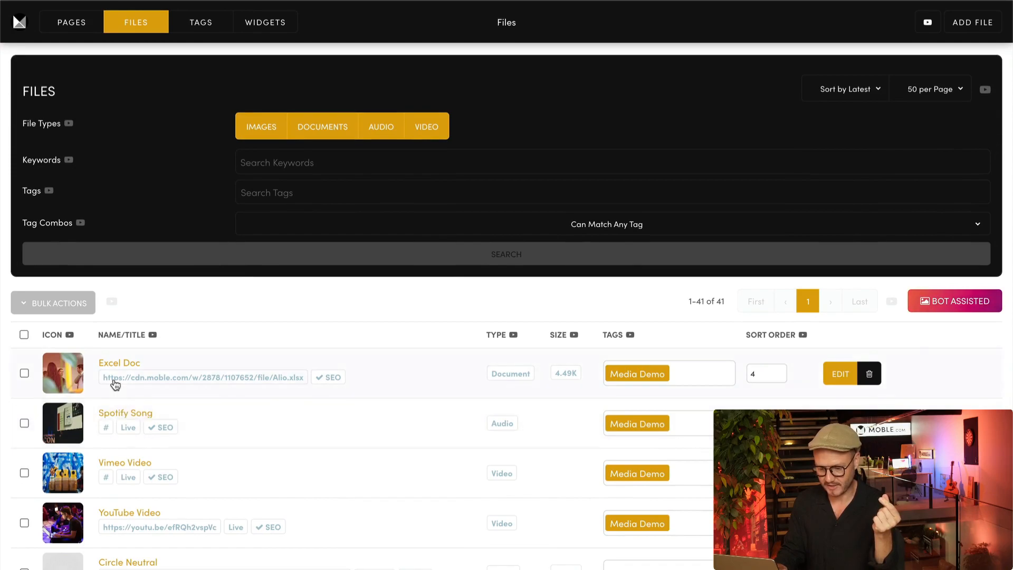
click(833, 383)
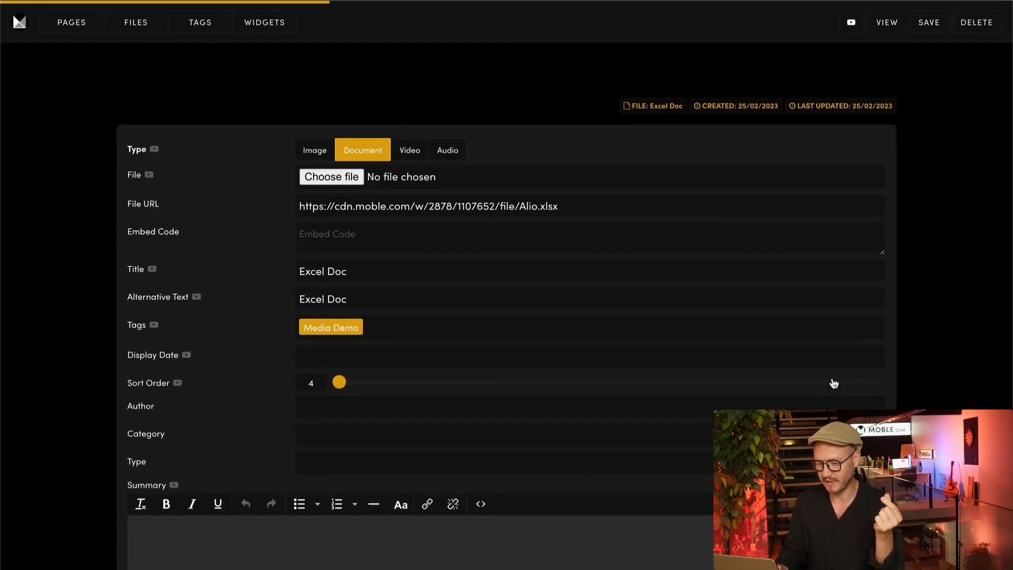
scroll(369, 470, down, 2)
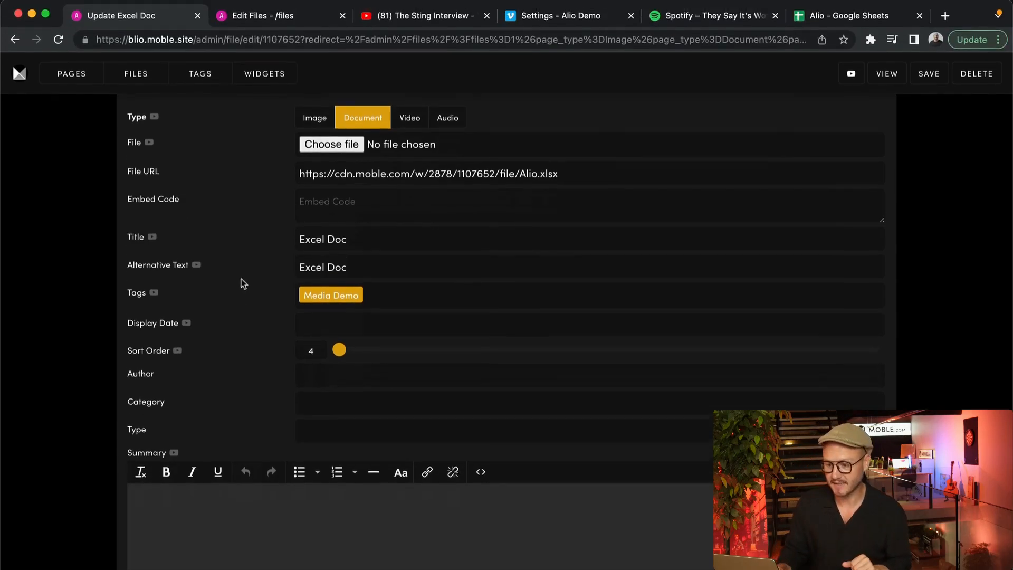
click(282, 26)
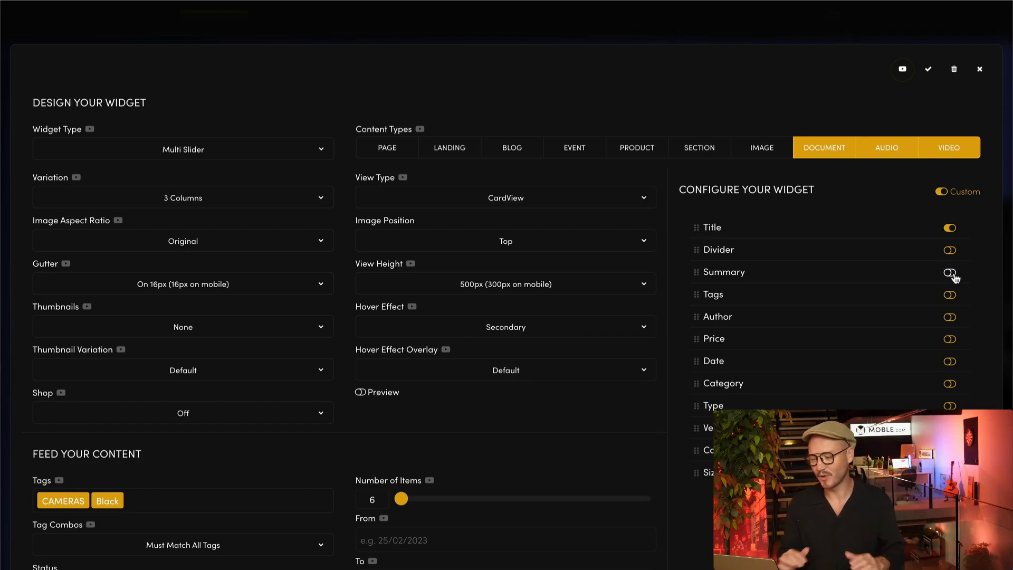
click(944, 228)
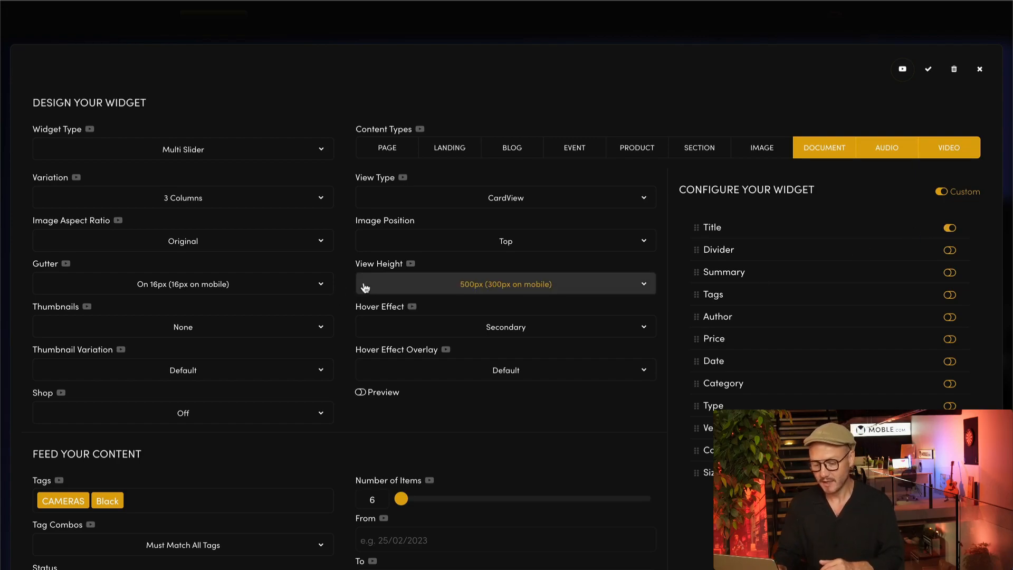
- Replace the widget's CAMERAS and Black feed tags with the Media Demo tag
click(152, 494)
key(BackSpace)
key(BackSpace)
text(Me)
scroll(143, 523, down, 1)
click(76, 548)
click(218, 445)
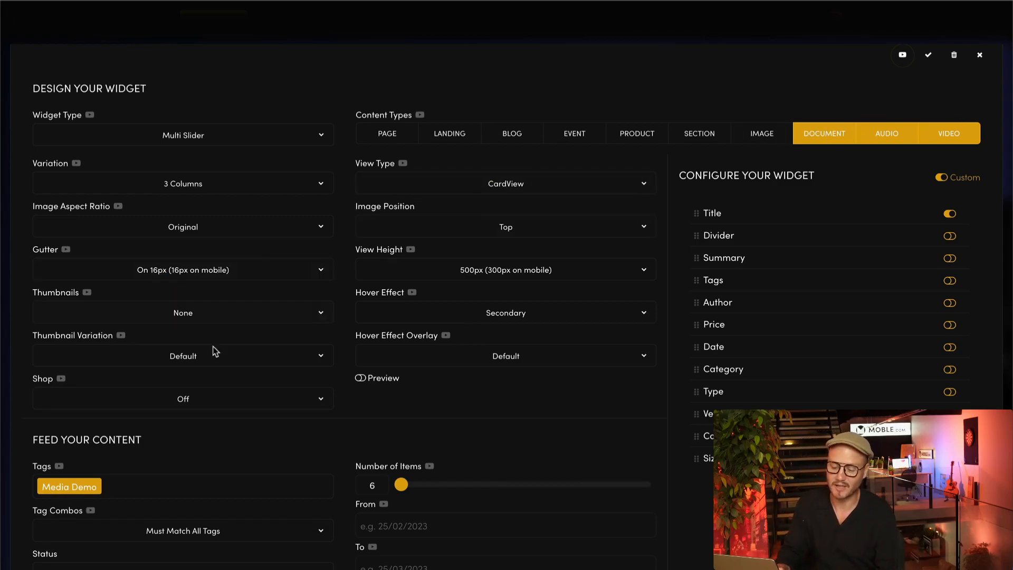
- Review the widget's item list, check the files' Sort Order values in the Files library, and return to the widget
scroll(338, 469, down, 7)
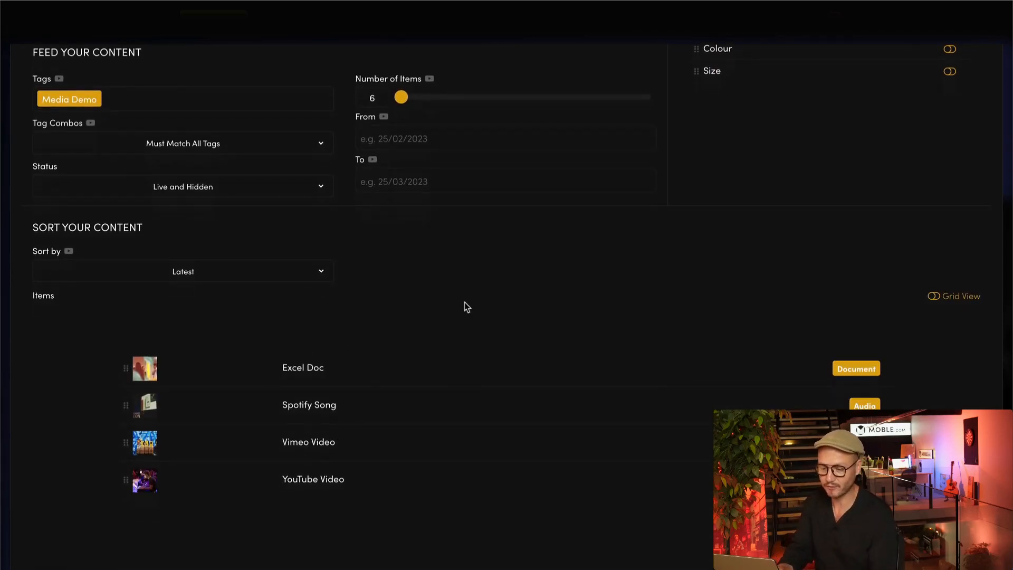
scroll(417, 248, up, 2)
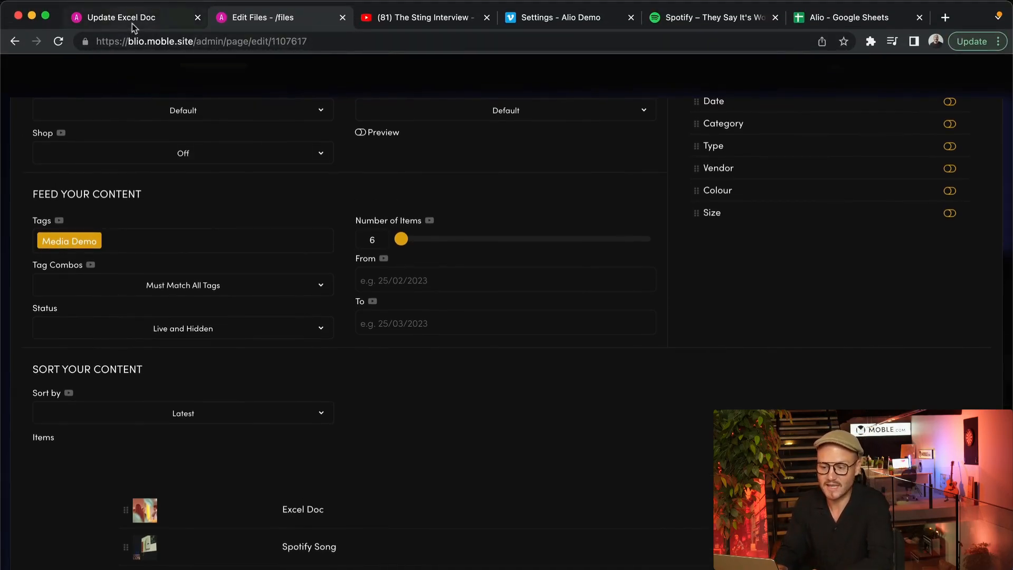
click(133, 22)
click(15, 41)
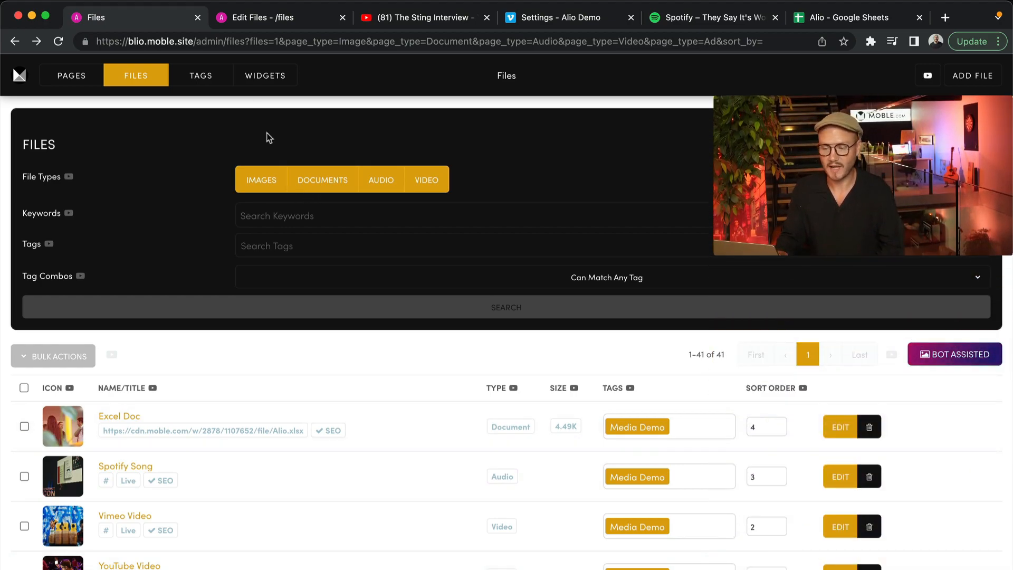
click(247, 17)
- Set the widget's Number of Items to 24
drag(393, 241, 414, 244)
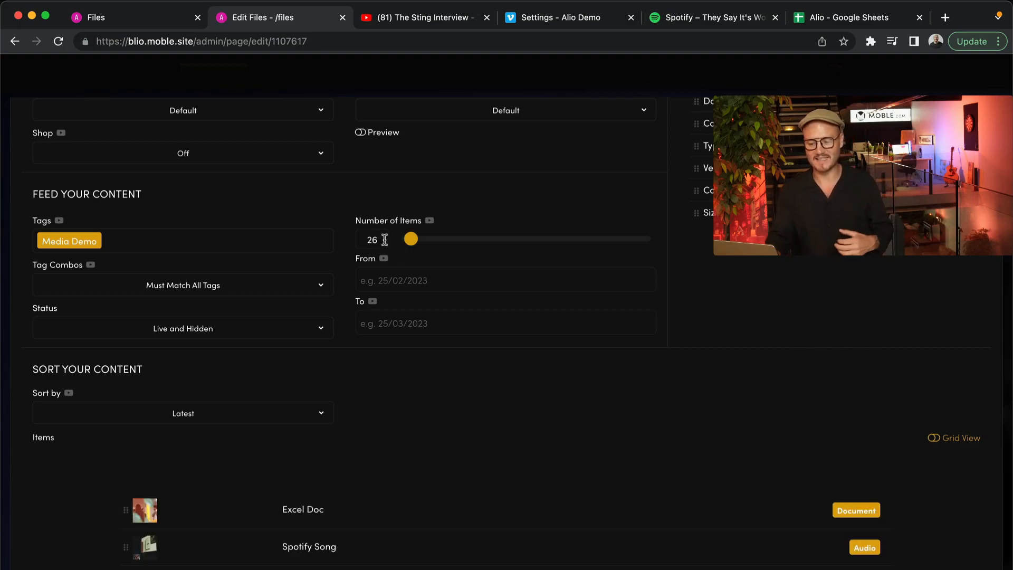
double_click(367, 239)
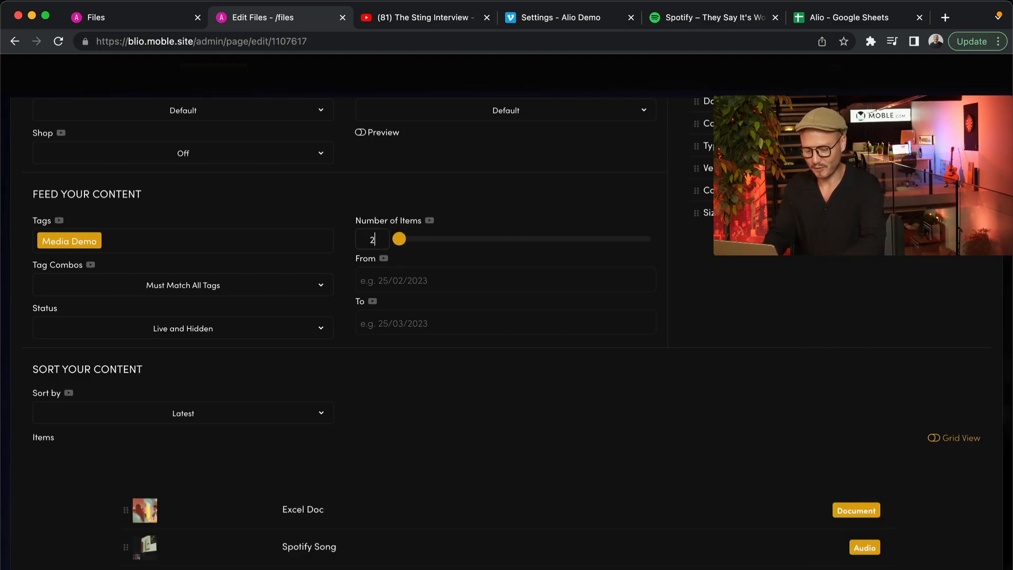
text(24)
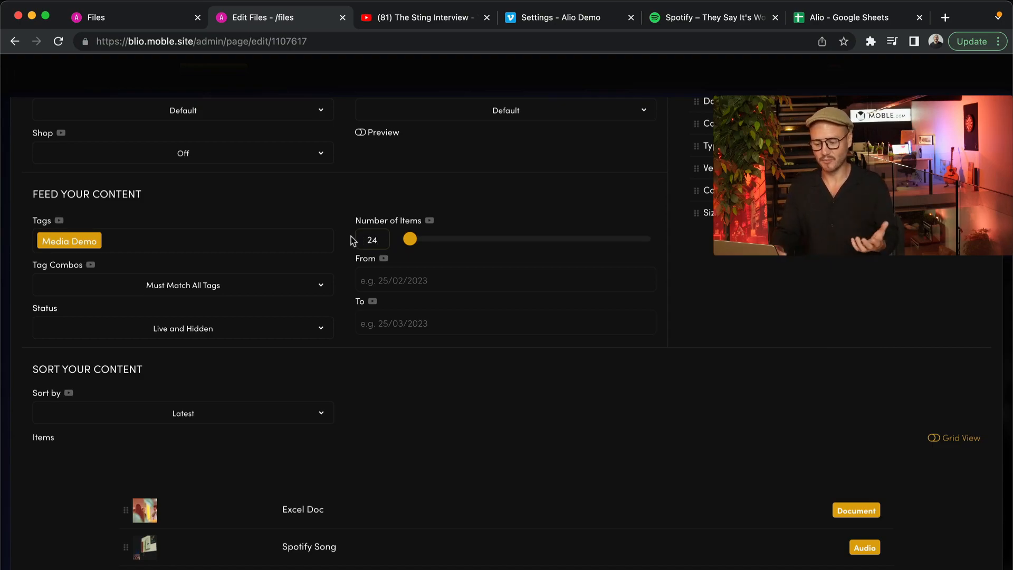
- Set the widget's items to be sorted by Sort Order and check the resulting item list
scroll(355, 237, down, 2)
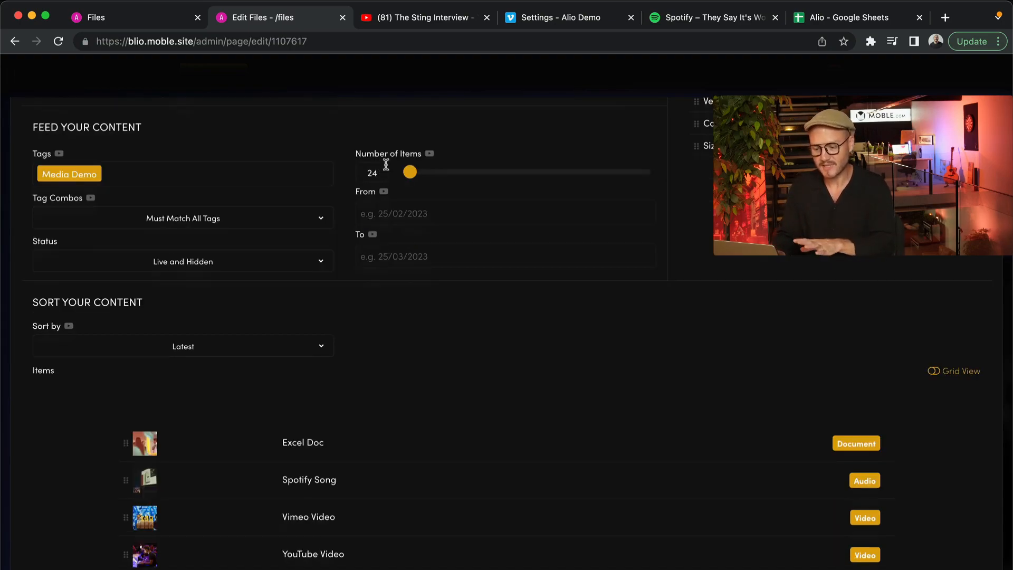
click(198, 346)
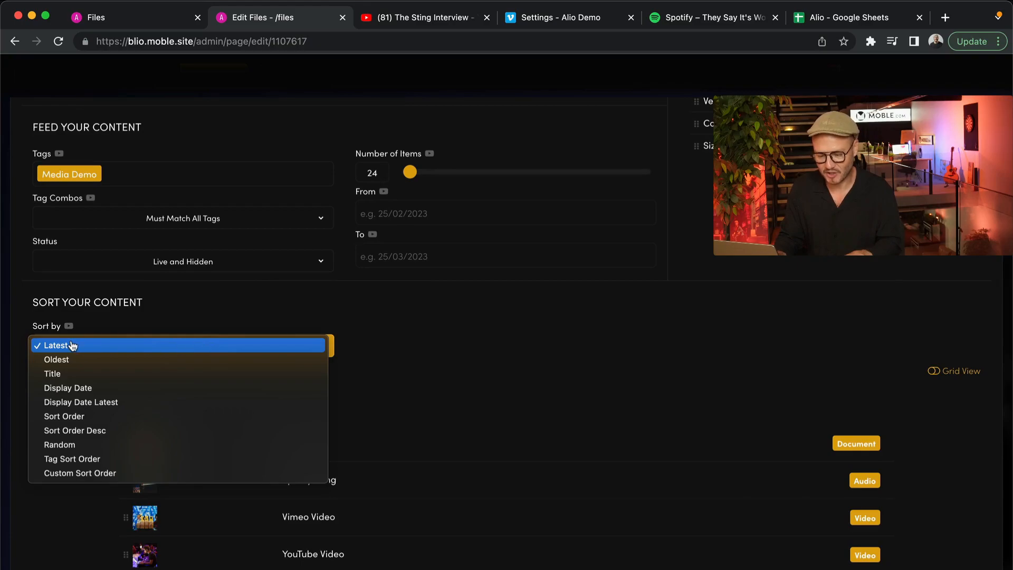
click(82, 416)
scroll(139, 308, down, 1)
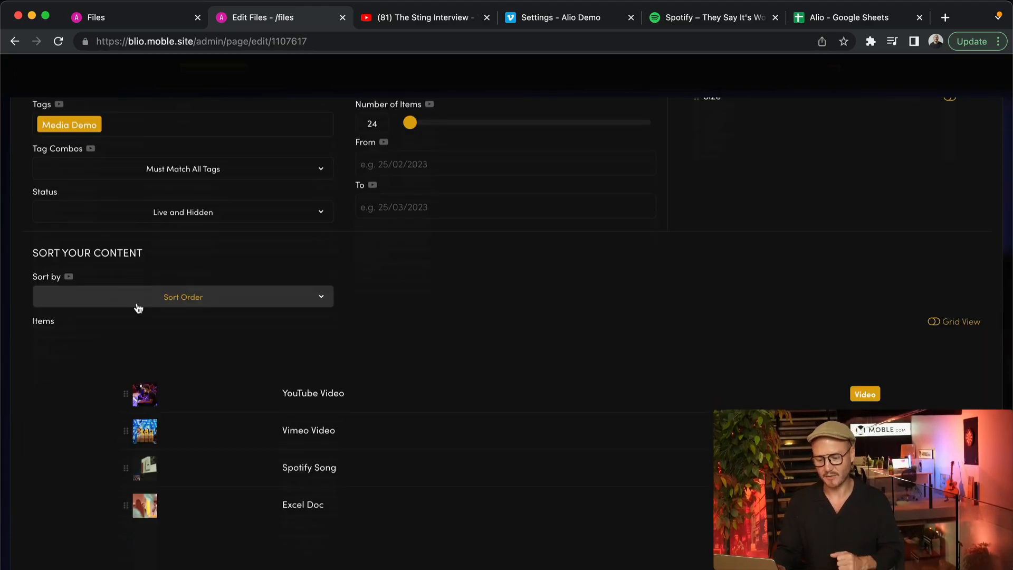
- Apply the slider widget's settings, save the page and view the live page
scroll(477, 347, up, 8)
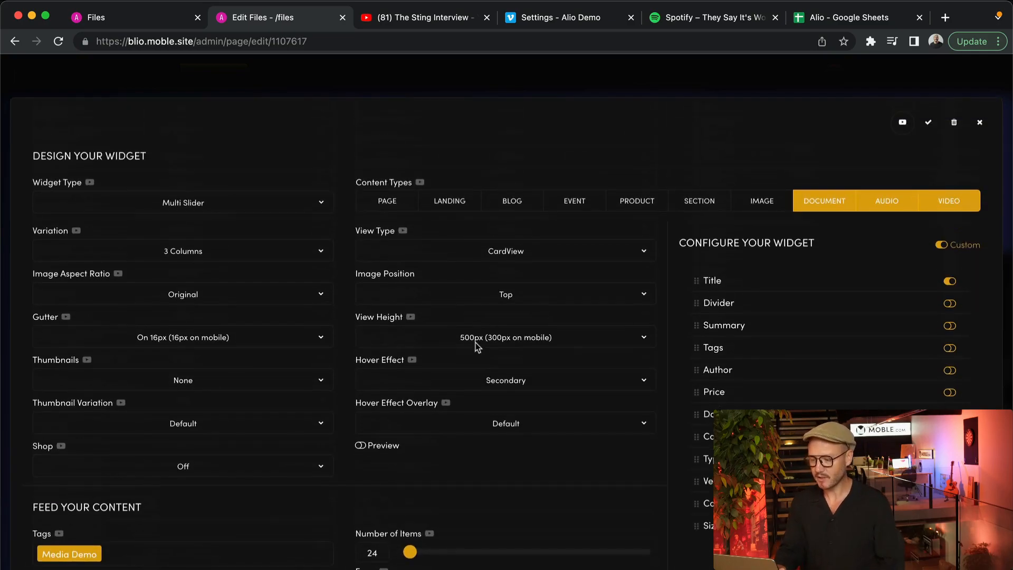
click(928, 123)
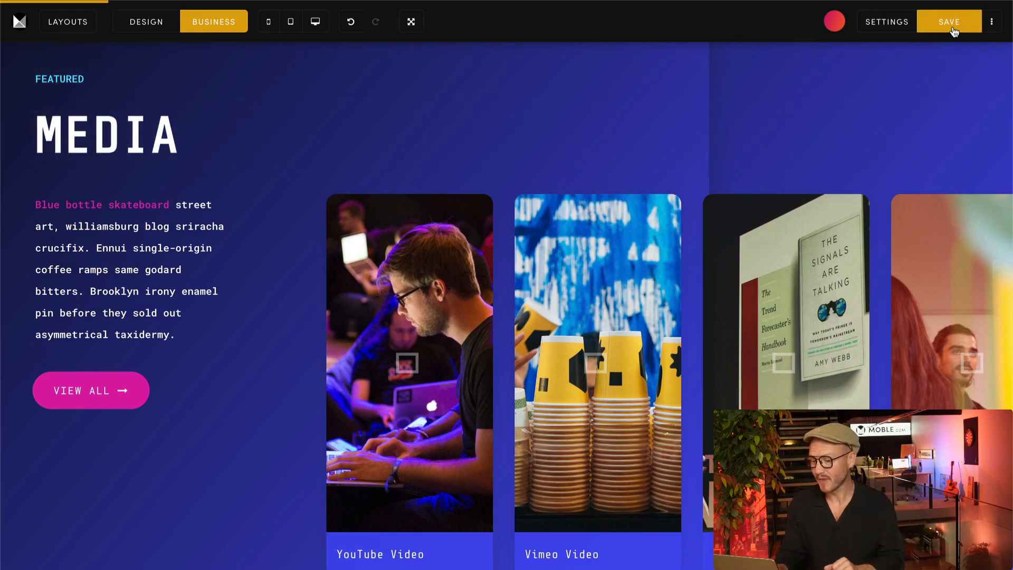
click(992, 21)
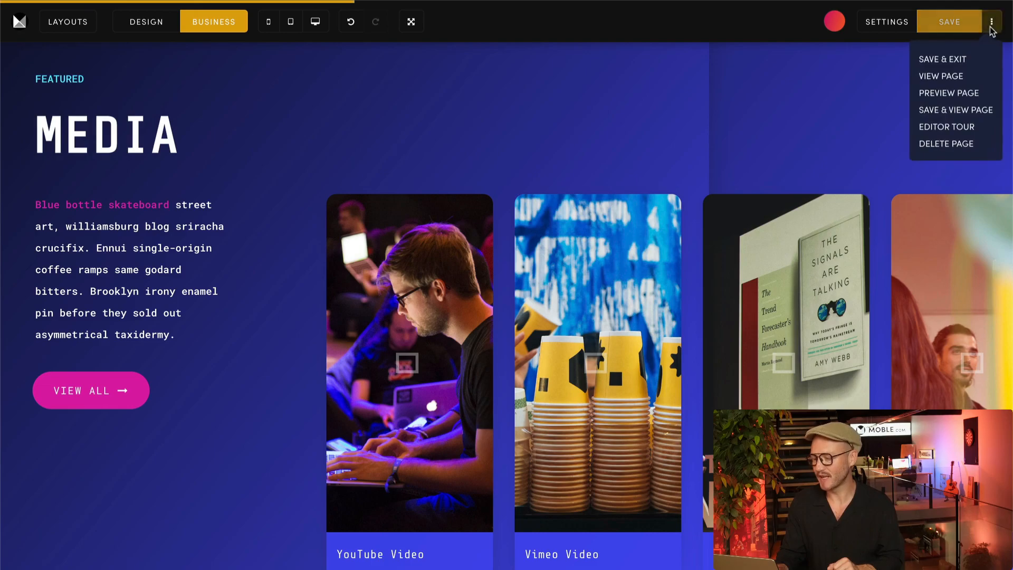
click(945, 77)
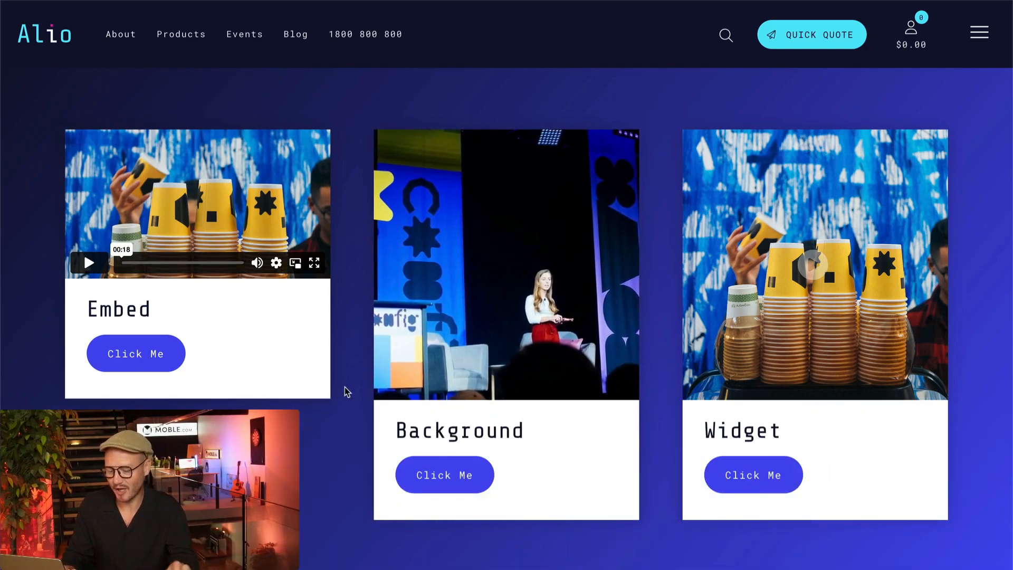
- Review the live page's embed, background and widget cards, and browse through the items in the Featured Media slider
mouse_move(806, 286)
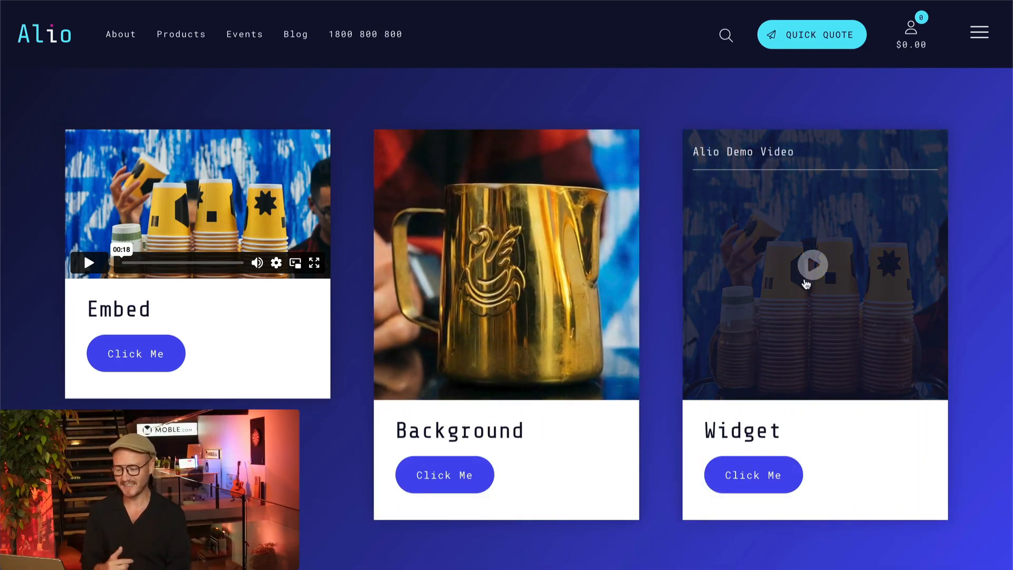
scroll(967, 449, down, 10)
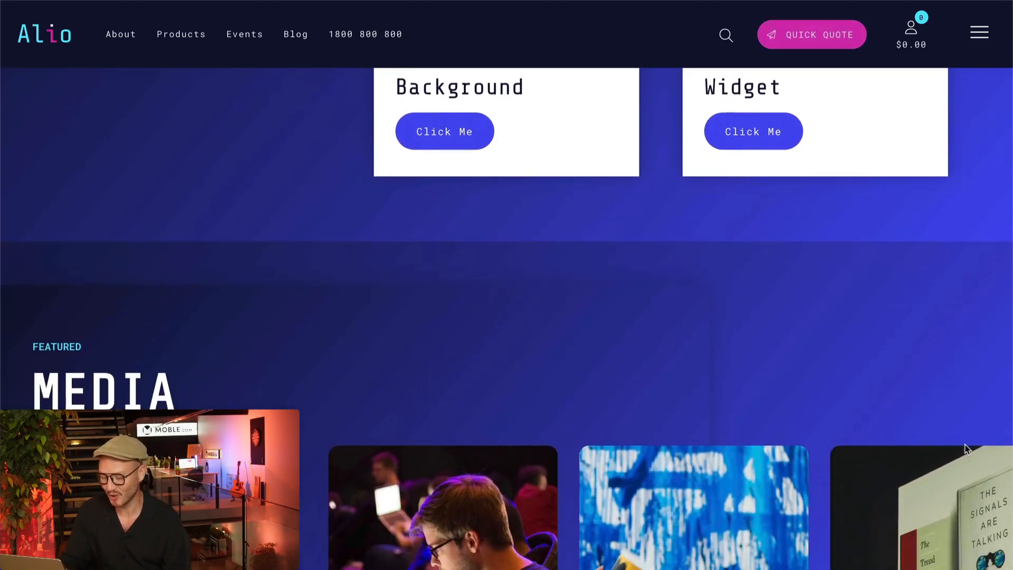
scroll(968, 450, down, 3)
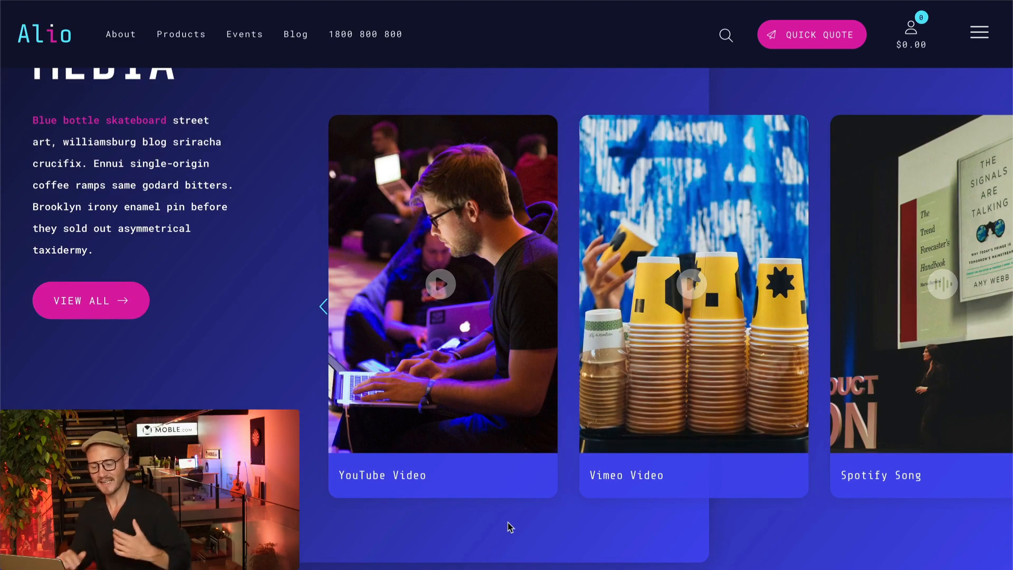
scroll(509, 527, up, 1)
scroll(261, 392, up, 1)
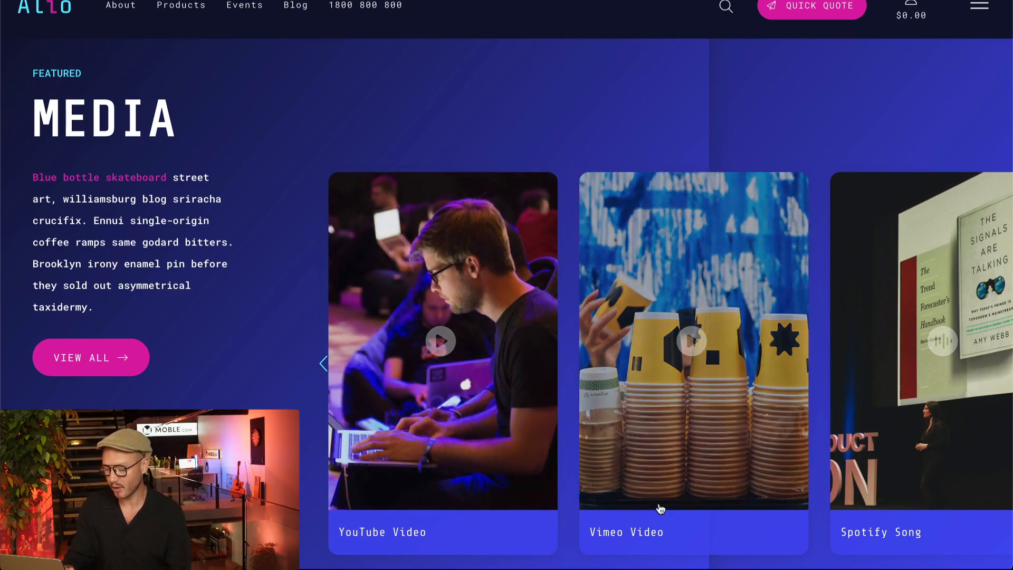
drag(867, 454, 485, 441)
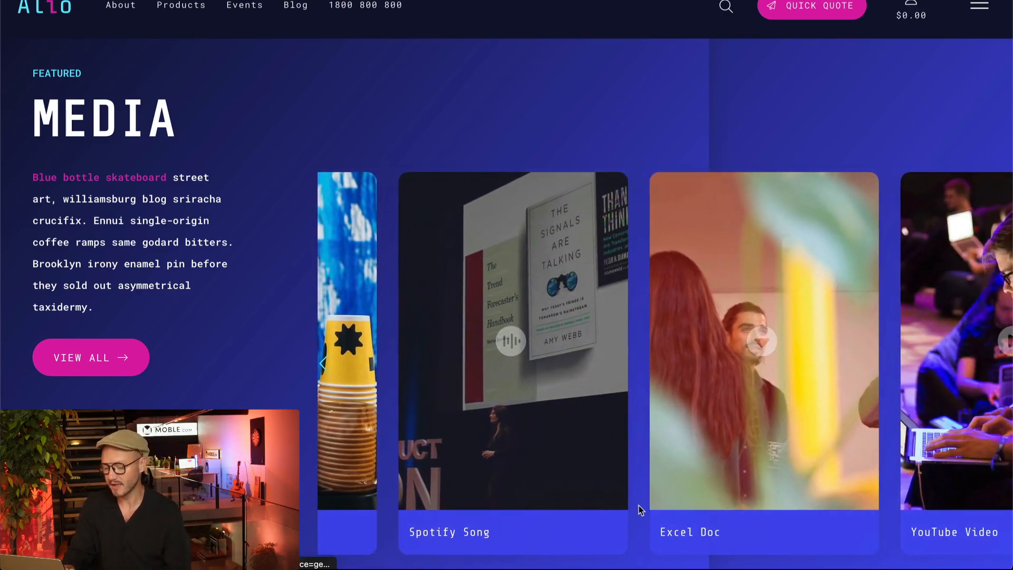
drag(868, 300, 580, 280)
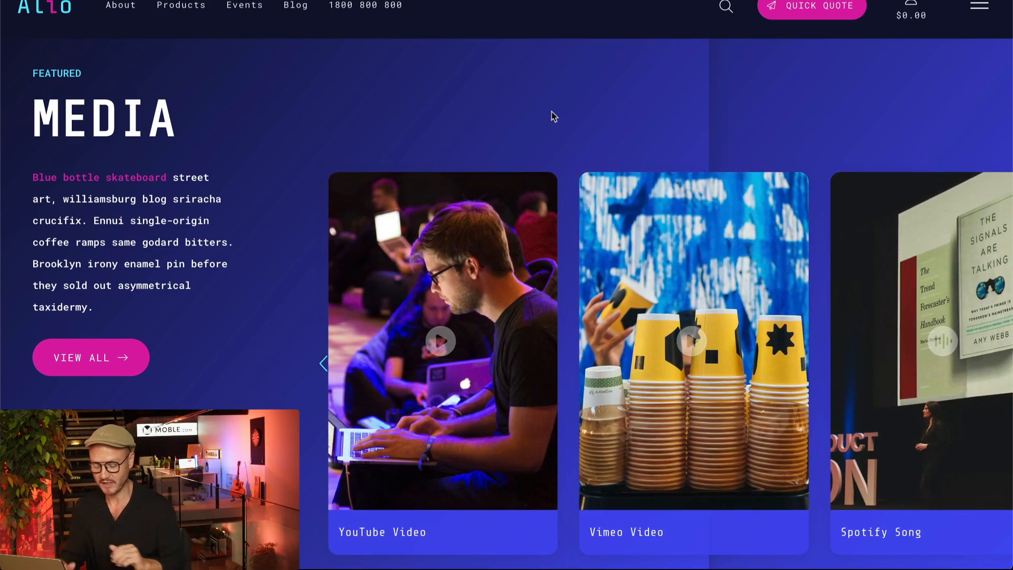
- Open the YouTube Video and Vimeo Video slider items in the lightbox, closing each one after viewing
click(459, 343)
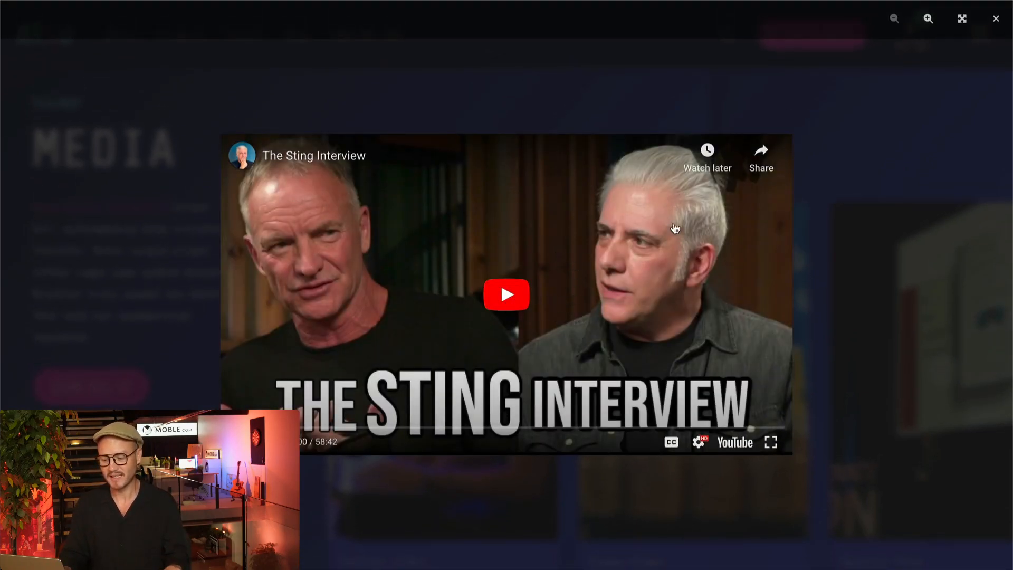
click(996, 19)
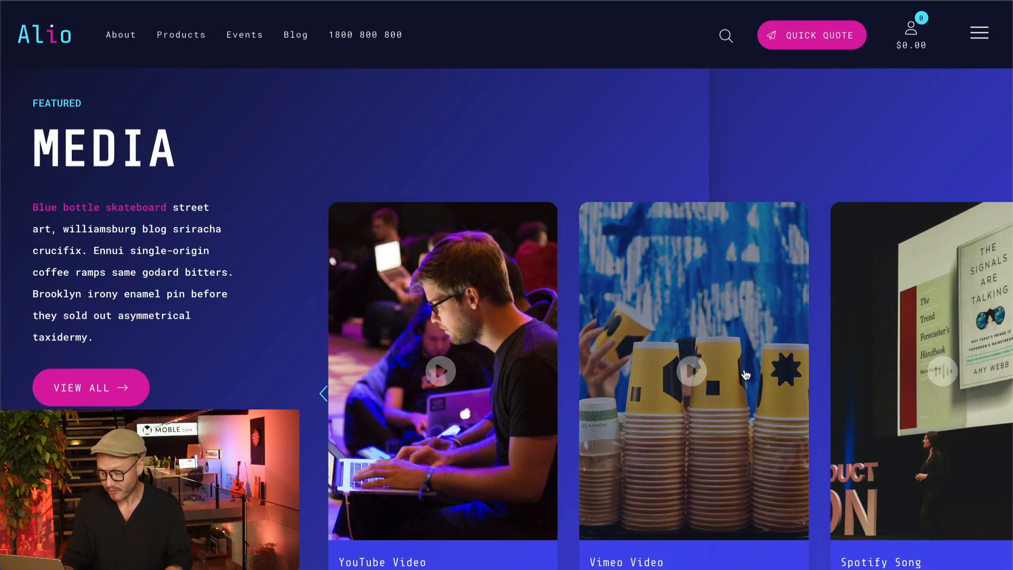
click(746, 375)
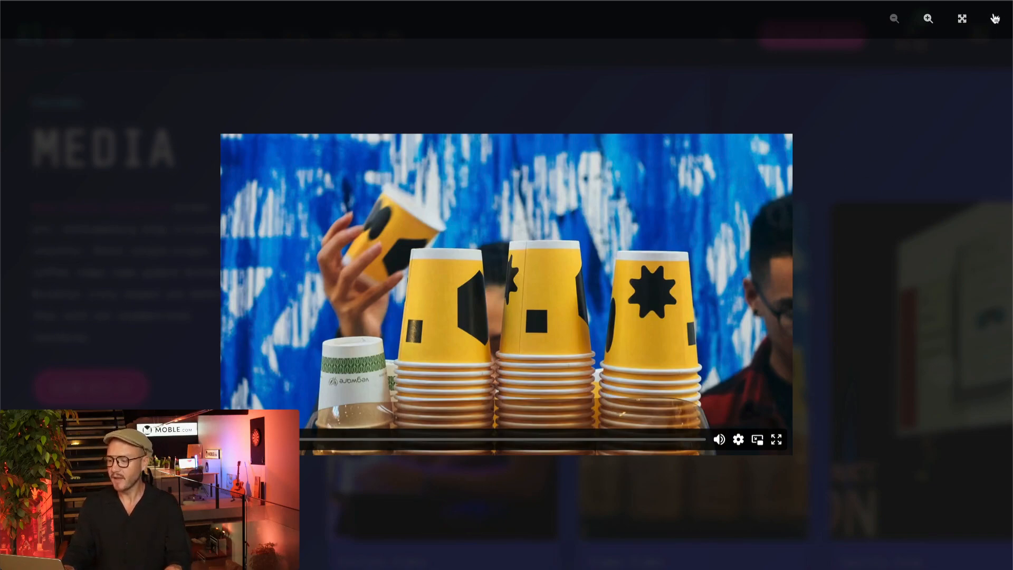
click(995, 18)
- Advance the Media slider to the Spotify Song item, open its player in the lightbox and close it
drag(838, 279, 594, 287)
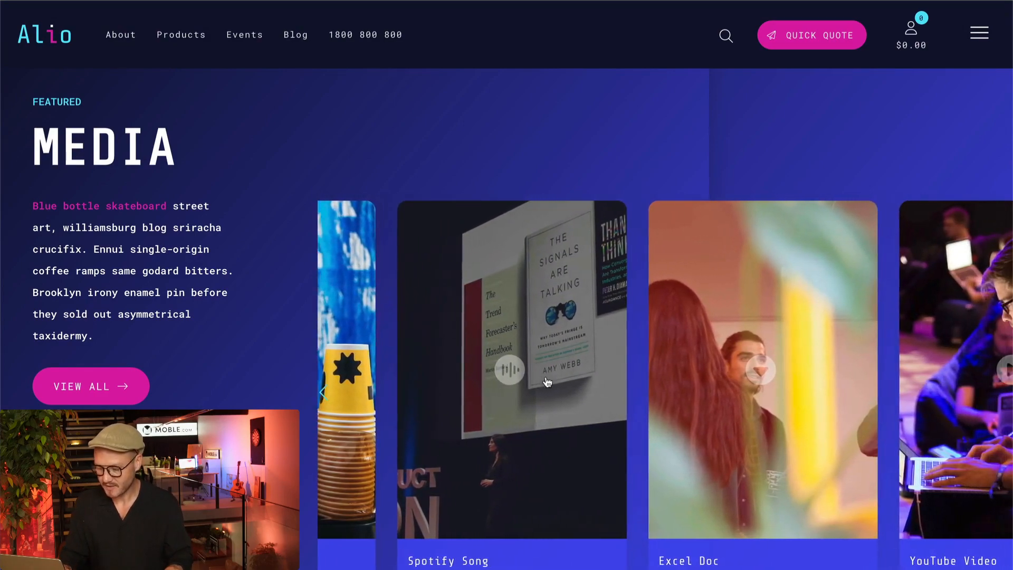
click(493, 380)
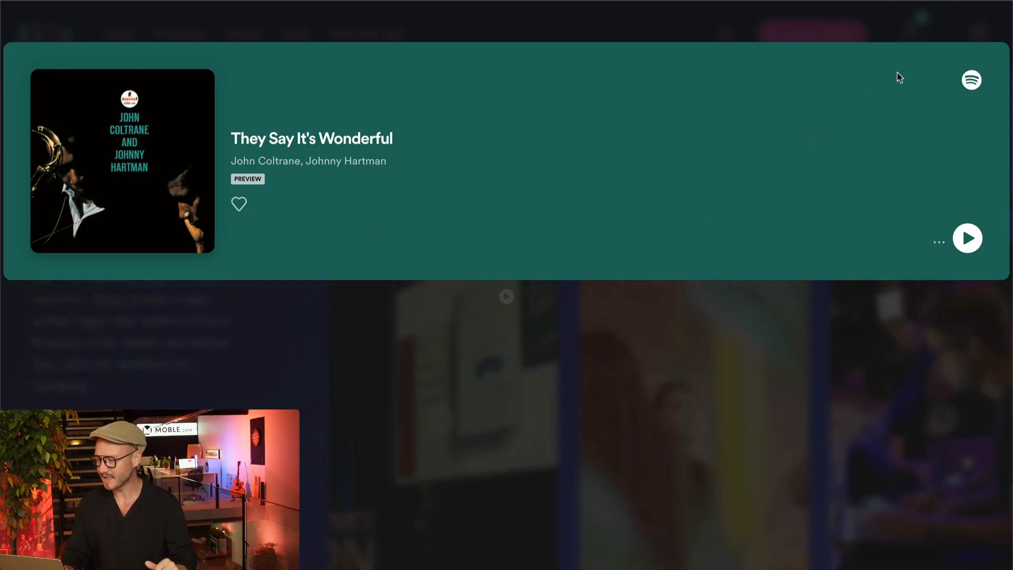
click(995, 20)
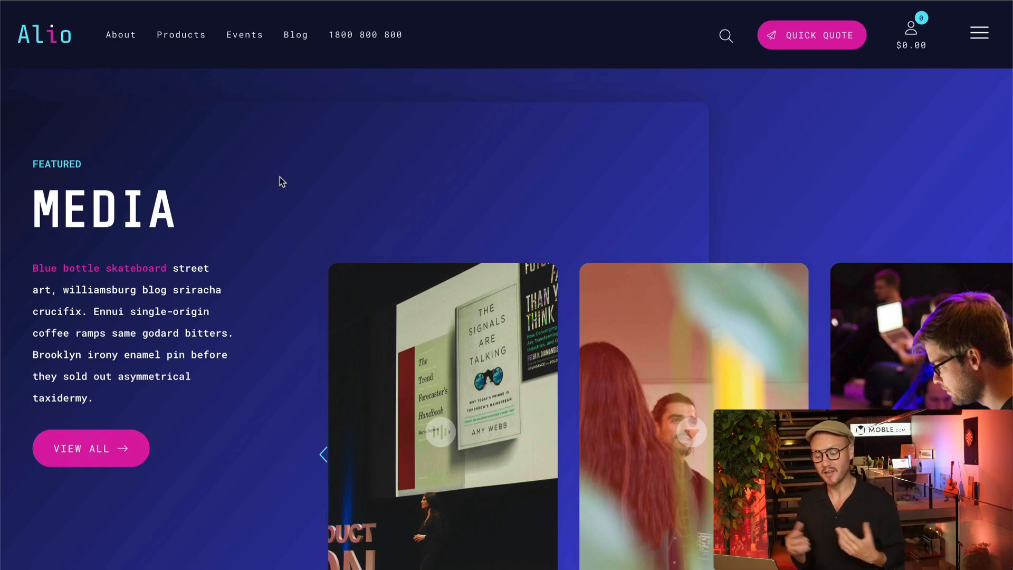
- Compare the Featured Media slider with the Skin Care product slider further down the page
scroll(282, 182, down, 1)
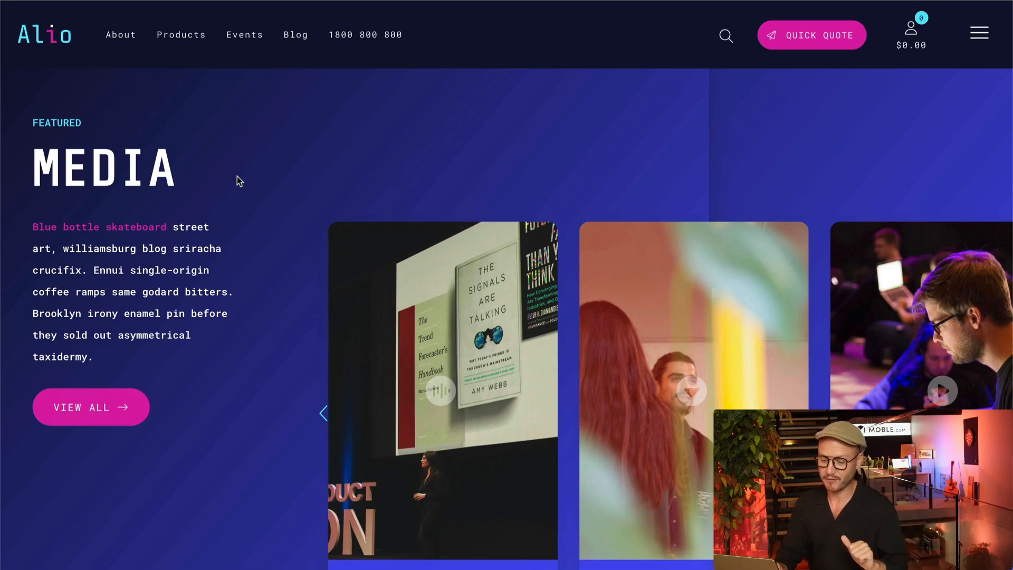
scroll(239, 181, down, 1)
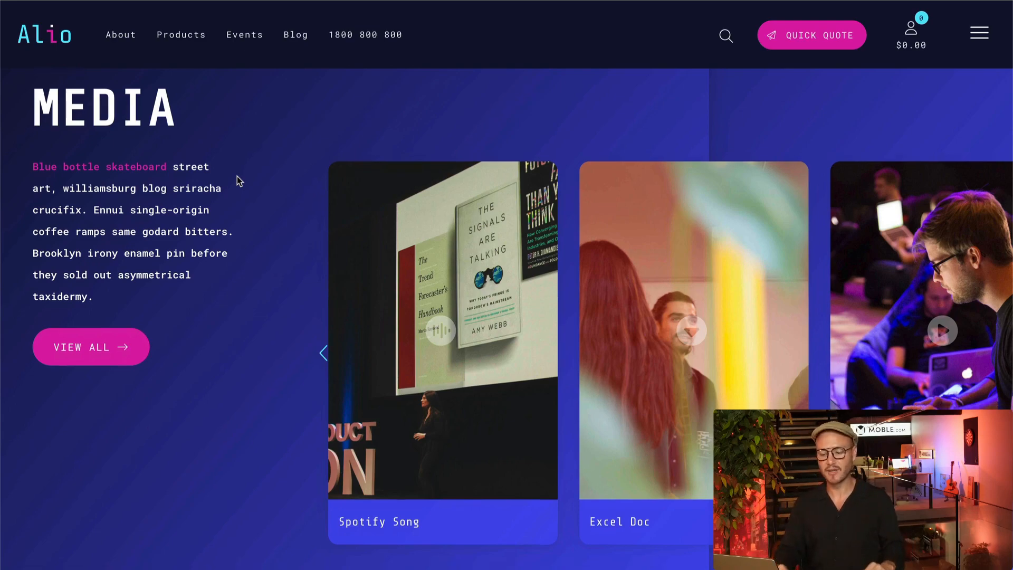
scroll(239, 181, down, 10)
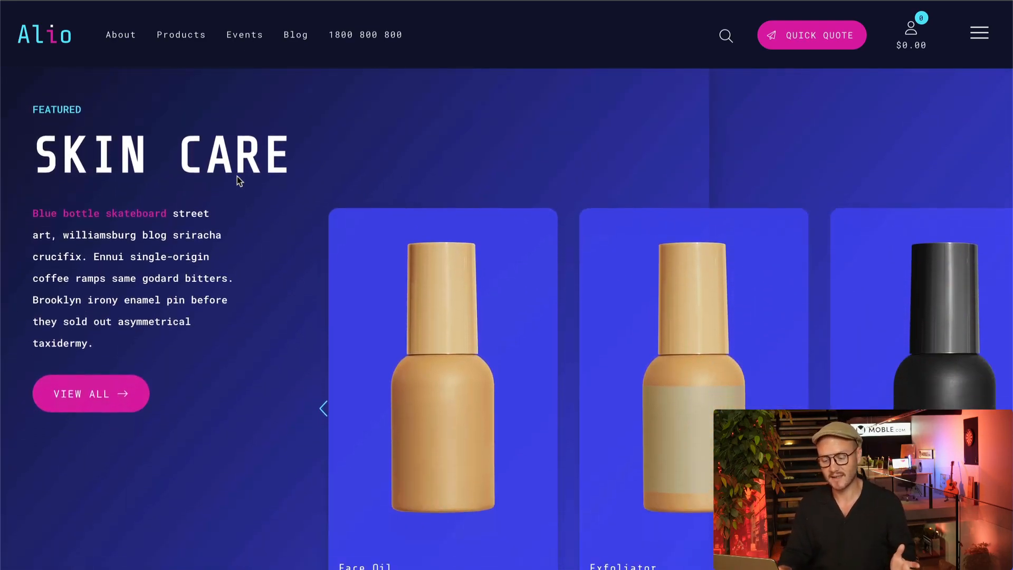
scroll(239, 181, up, 8)
scroll(239, 181, up, 3)
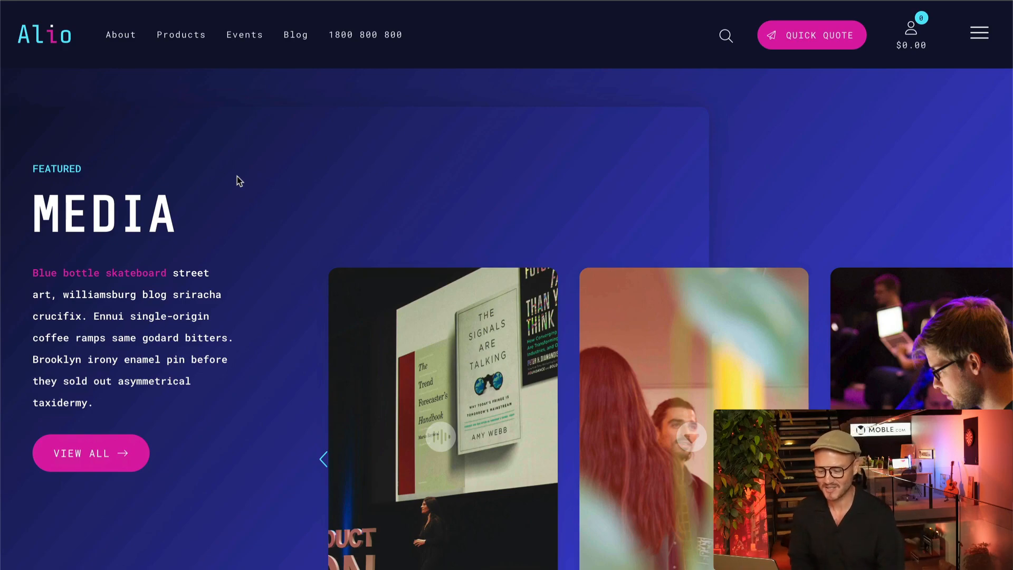
scroll(237, 177, down, 1)
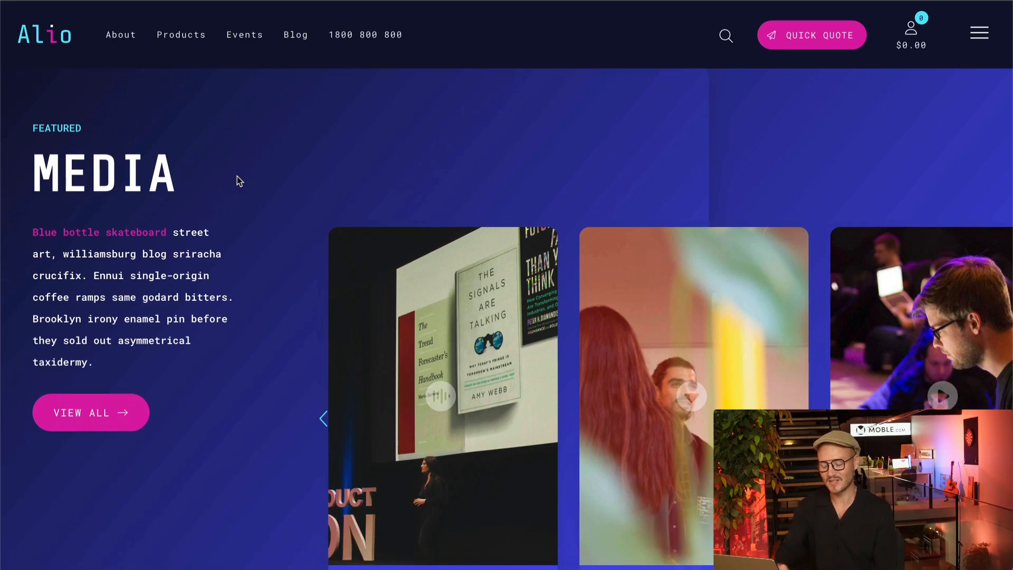
scroll(239, 181, down, 2)
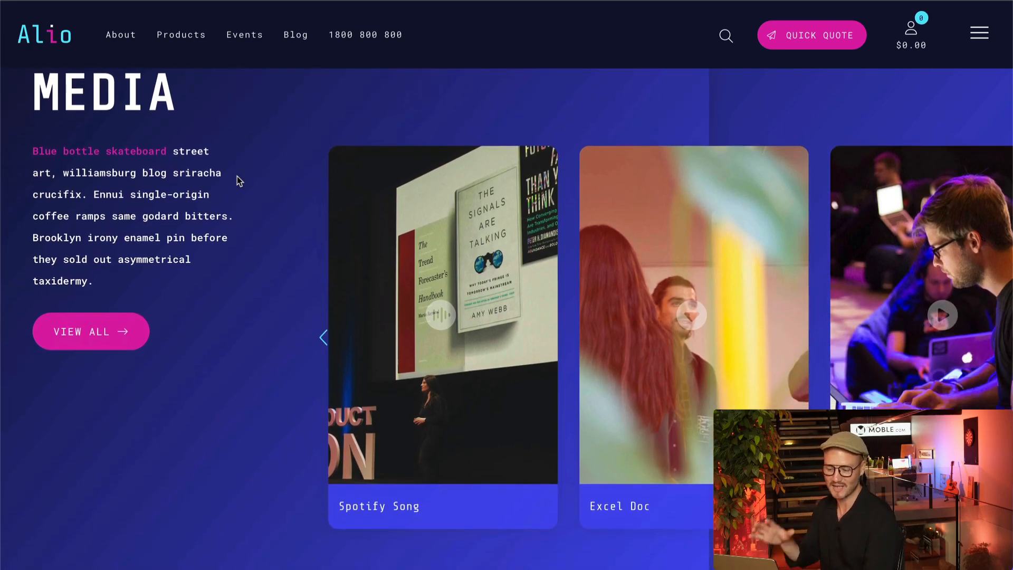
scroll(239, 181, up, 1)
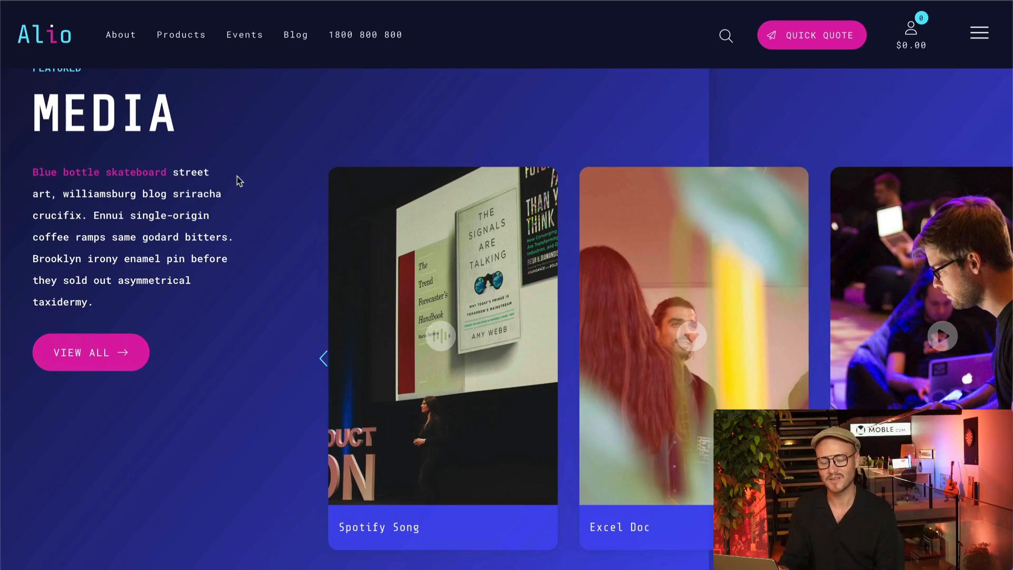
scroll(238, 181, up, 1)
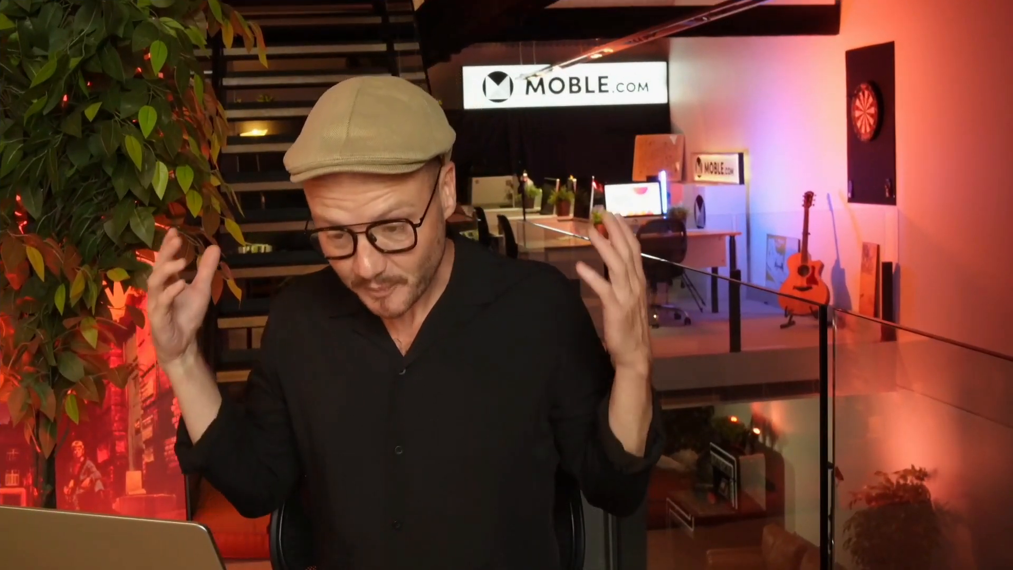